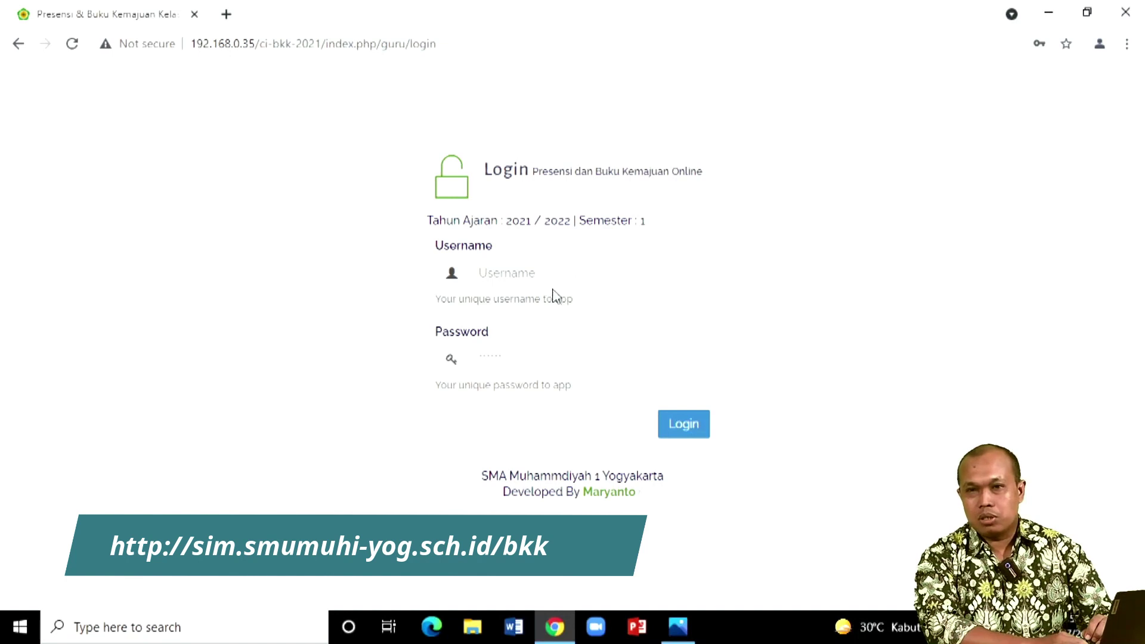
Sign in with the saved teacher username and the account password to reach Dashboard Pendidik.
{"action": "left_click", "coordinate": [488, 276]}
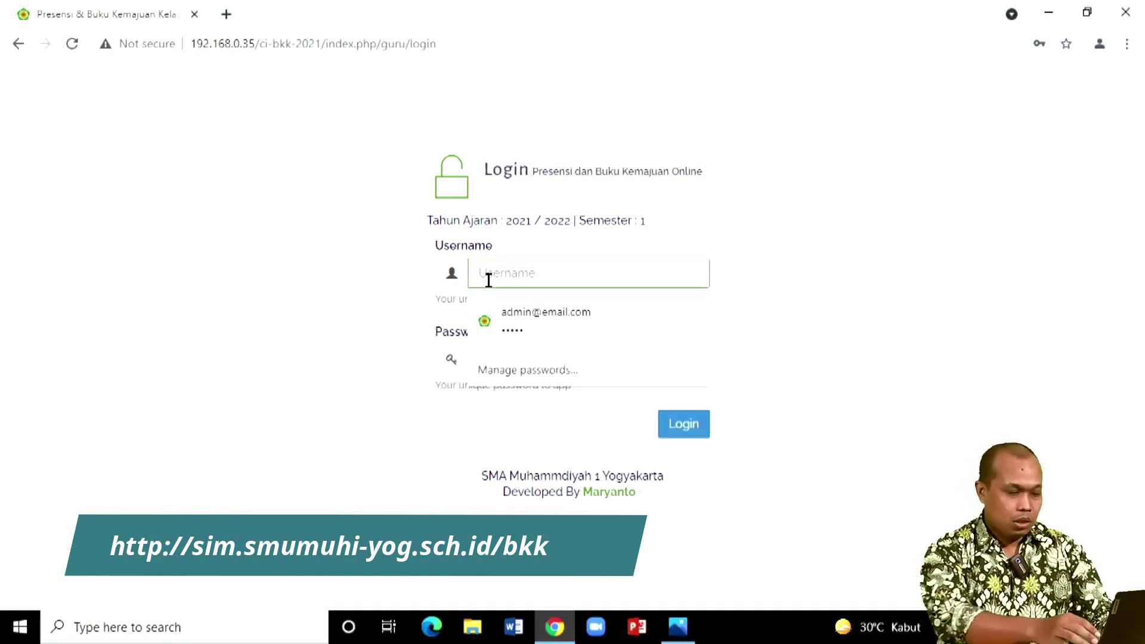
{"action": "type", "text": "koko.jatmiko"}
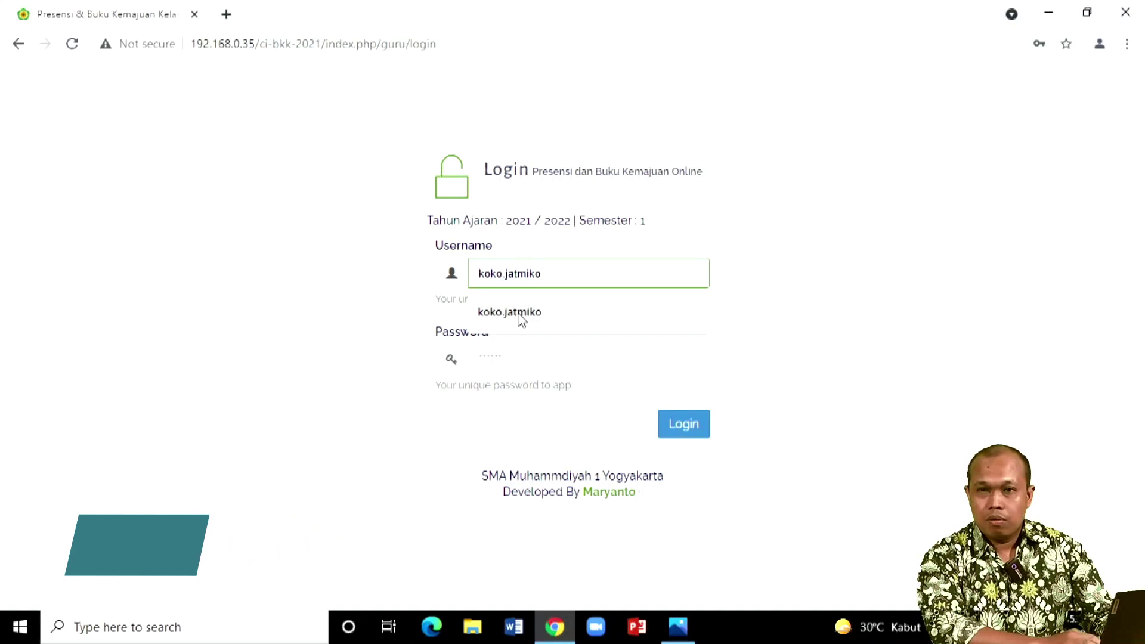
{"action": "left_click", "coordinate": [516, 314]}
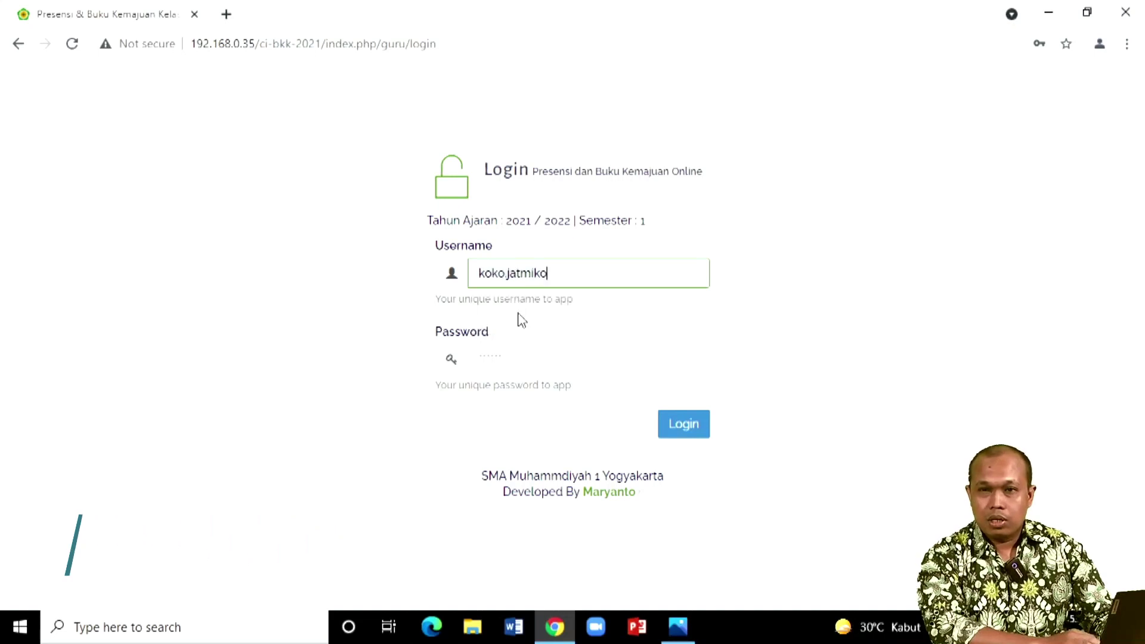
{"action": "left_click", "coordinate": [505, 356]}
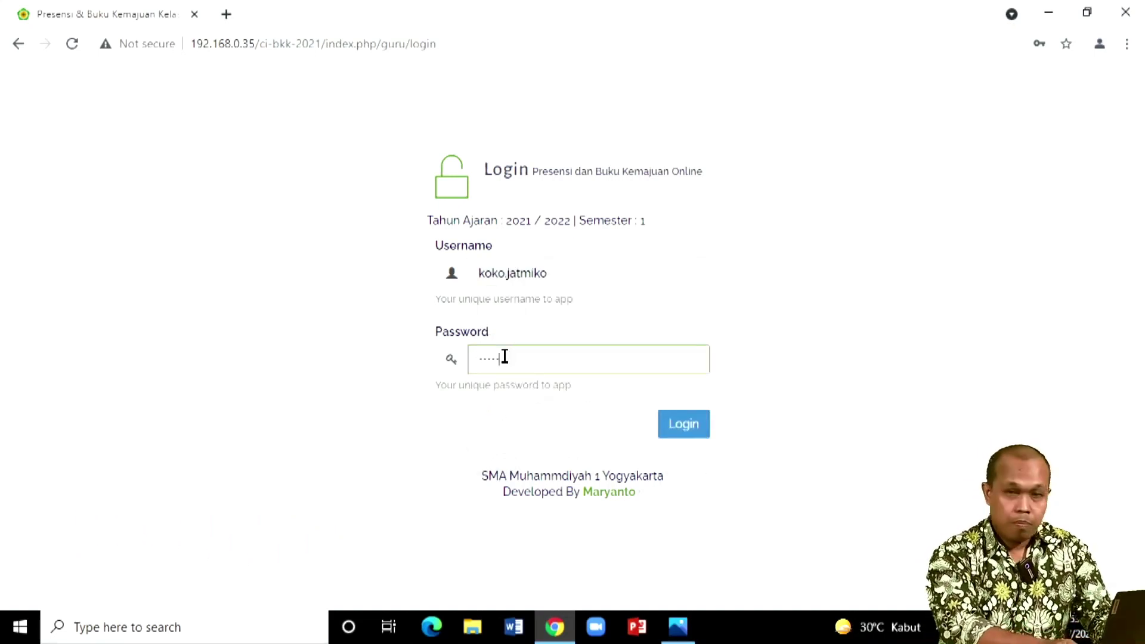
{"action": "key", "text": "BackSpace"}
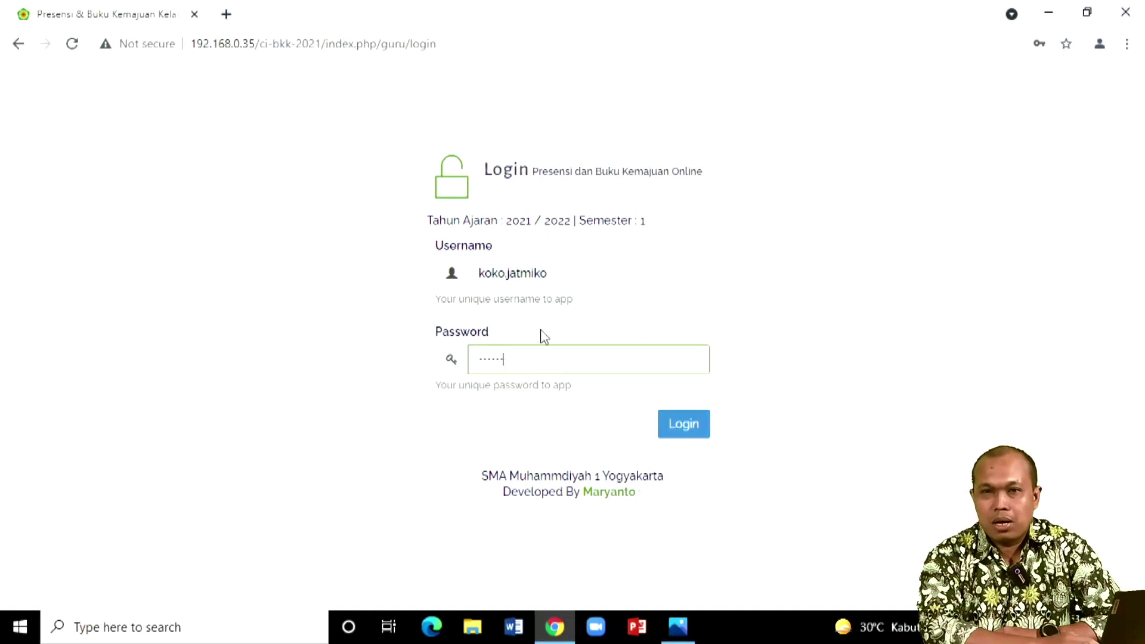
{"action": "left_click", "coordinate": [687, 433]}
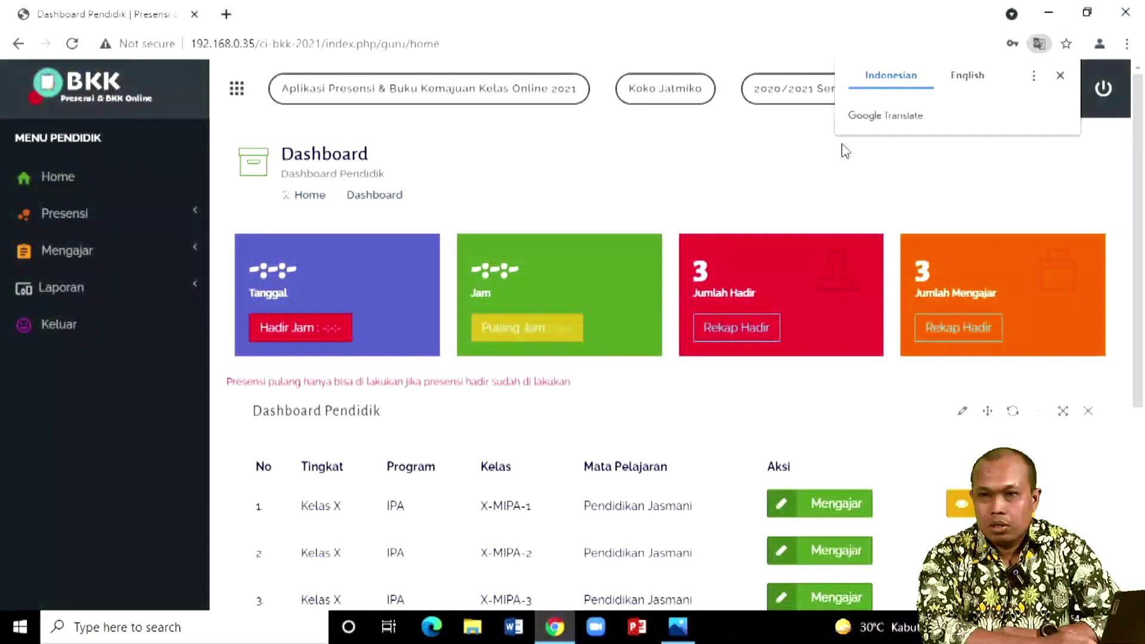
Dismiss the Google Translate prompt covering the dashboard header.
{"action": "left_click", "coordinate": [1061, 75]}
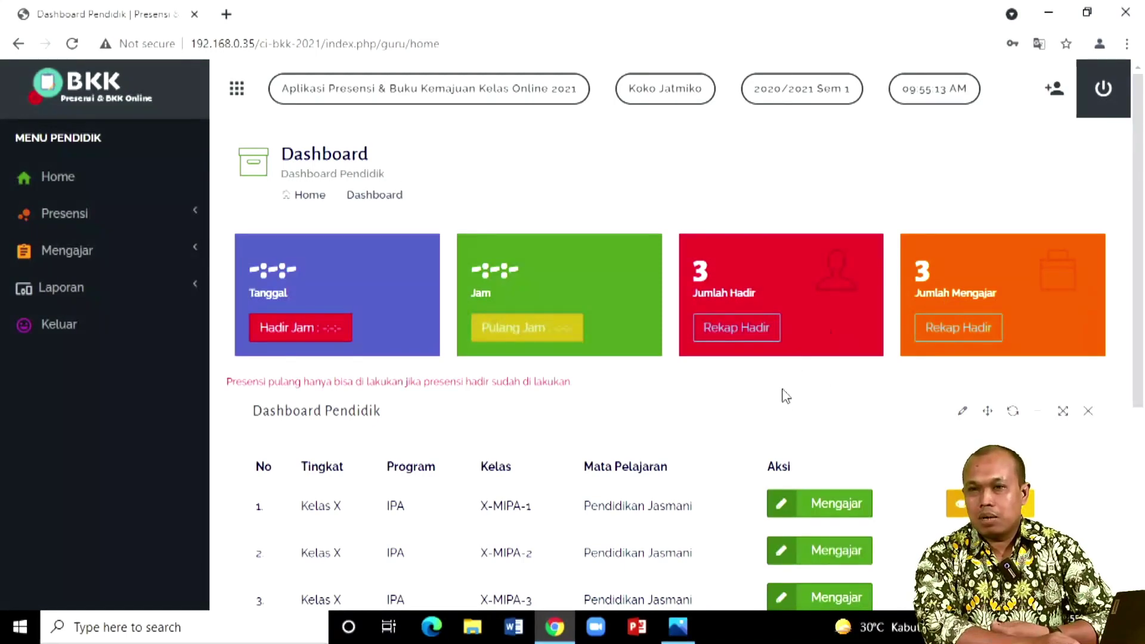
{"action": "scroll", "coordinate": [630, 468], "scroll_direction": "down", "scroll_amount": 2}
{"action": "scroll", "coordinate": [631, 471], "scroll_direction": "up", "scroll_amount": 2}
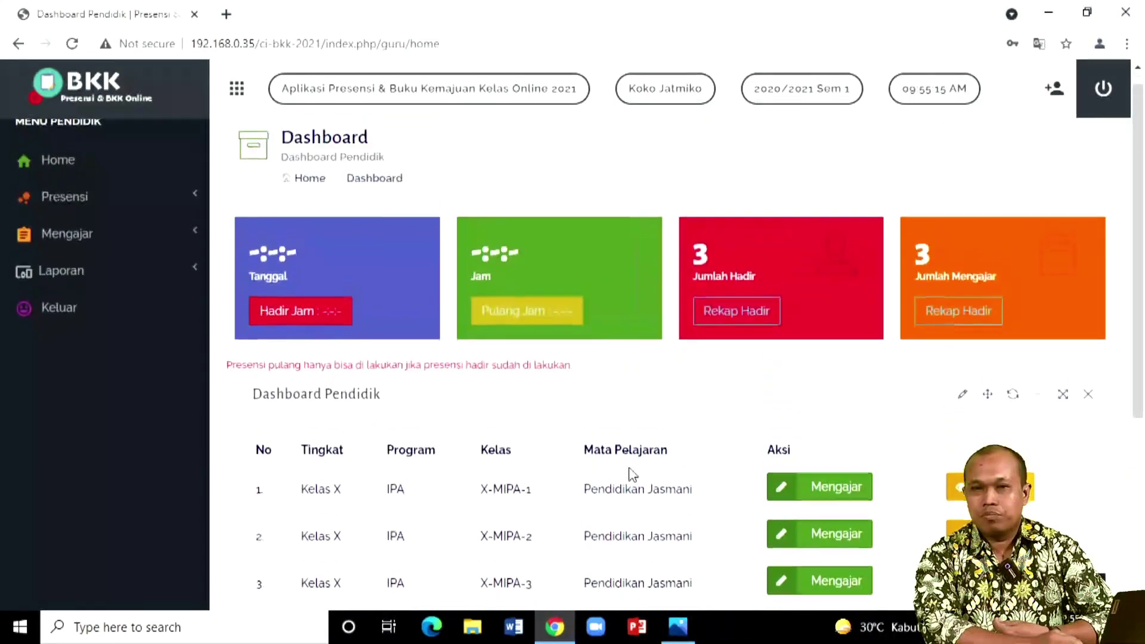
{"action": "scroll", "coordinate": [631, 472], "scroll_direction": "down", "scroll_amount": 3}
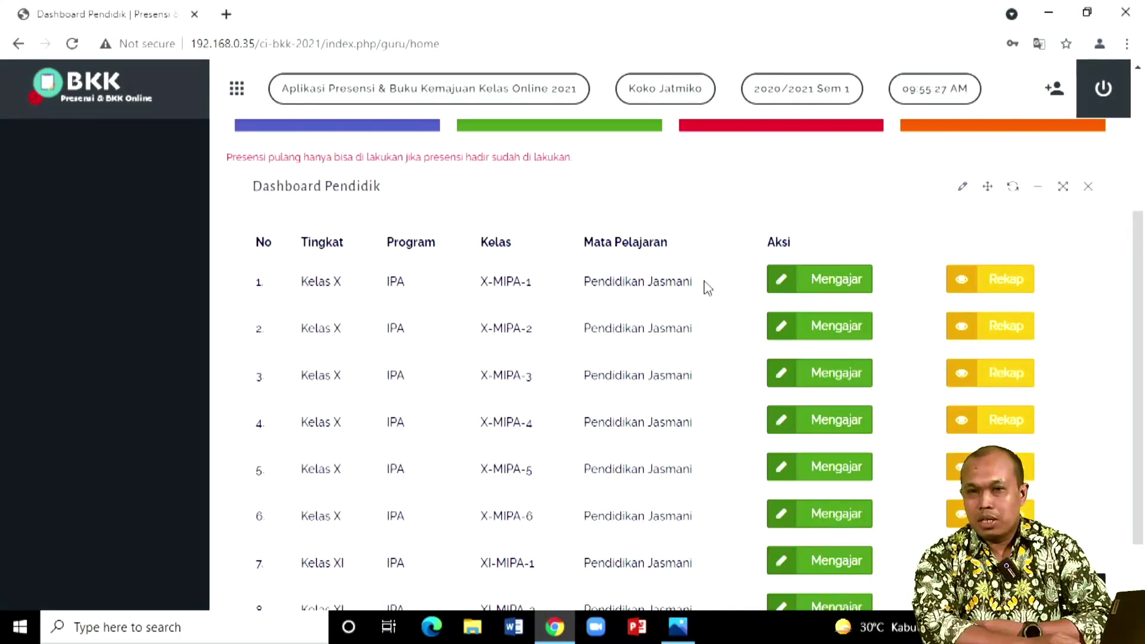
{"action": "scroll", "coordinate": [571, 266], "scroll_direction": "up", "scroll_amount": 2}
{"action": "scroll", "coordinate": [606, 297], "scroll_direction": "down", "scroll_amount": 2}
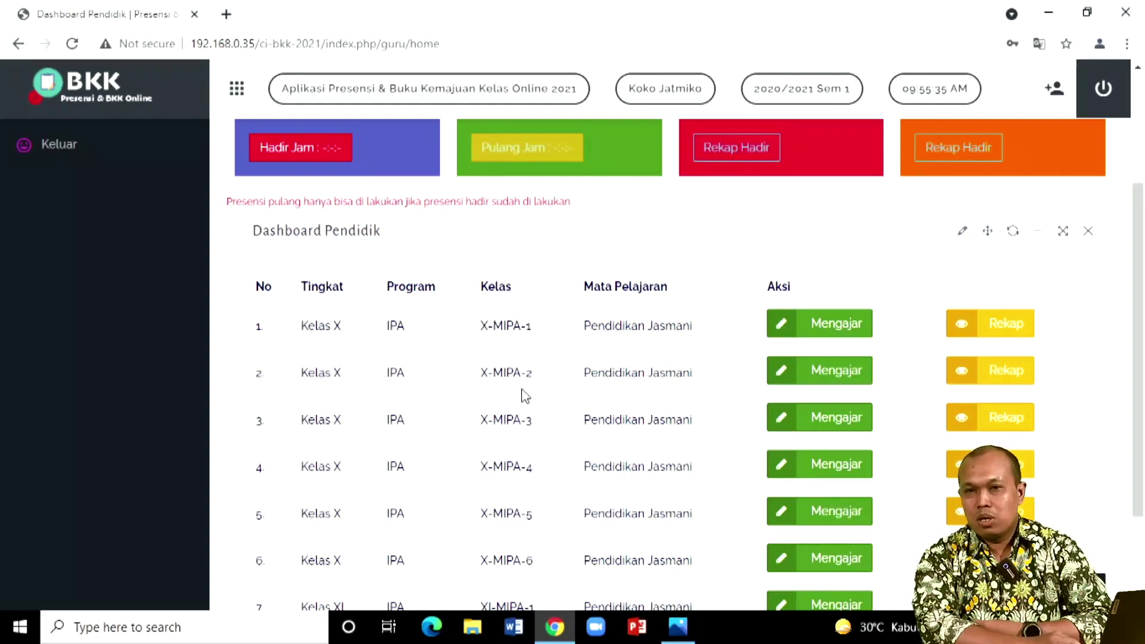
{"action": "scroll", "coordinate": [523, 418], "scroll_direction": "down", "scroll_amount": 2}
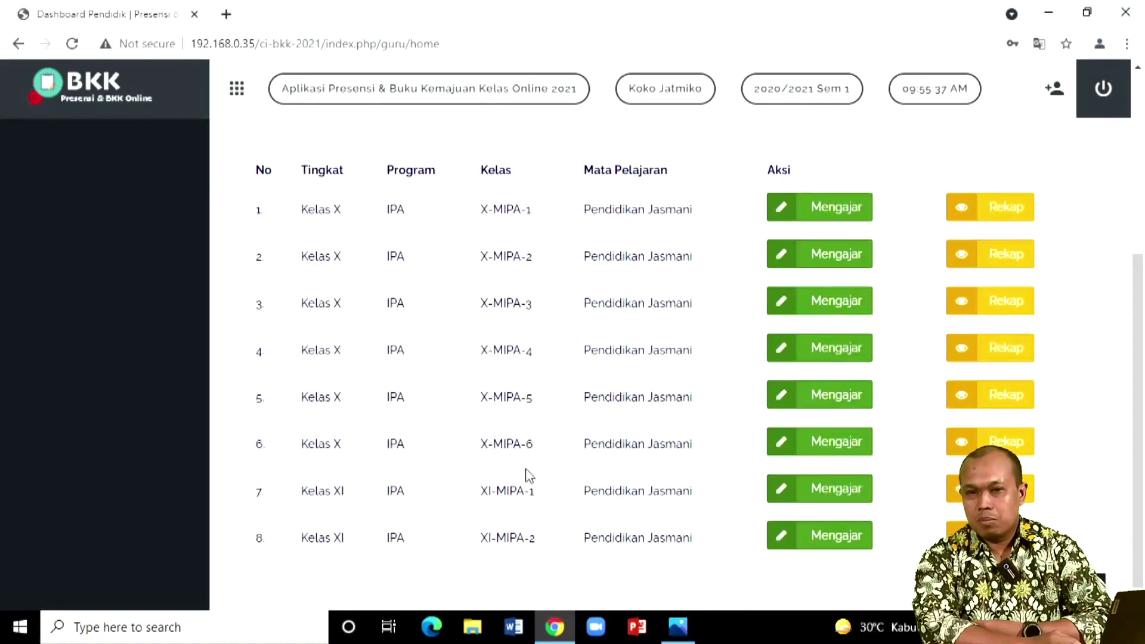
{"action": "scroll", "coordinate": [692, 384], "scroll_direction": "up", "scroll_amount": 2}
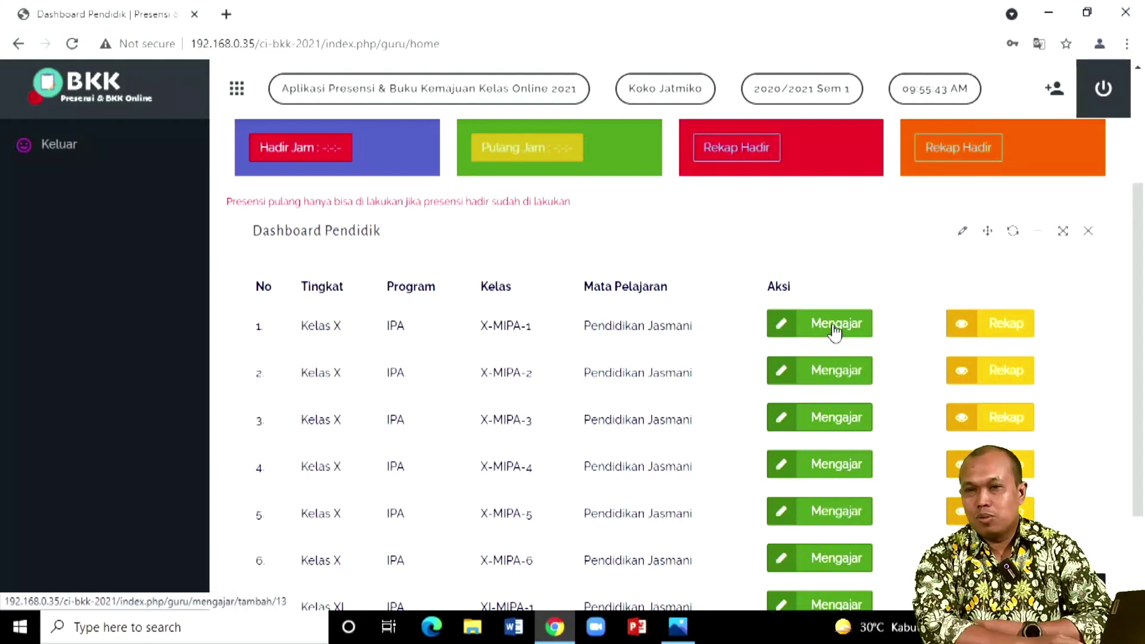
{"action": "scroll", "coordinate": [639, 329], "scroll_direction": "up", "scroll_amount": 3}
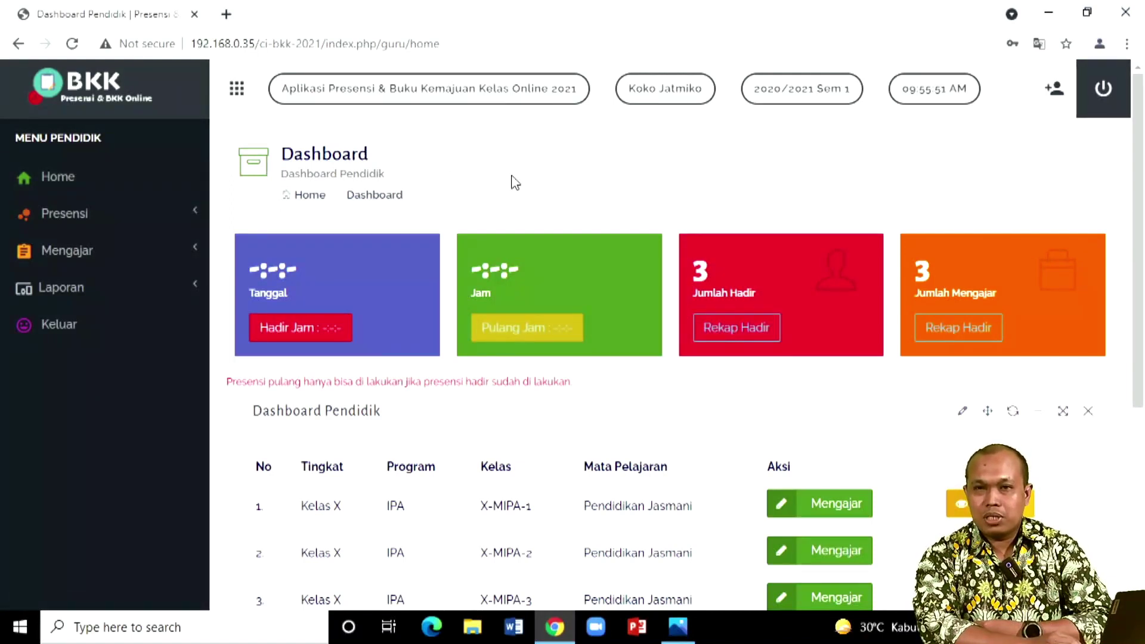
Record today's arrival at 09:53:58 through Hadir Jam and save the attendance.
{"action": "left_click", "coordinate": [275, 334]}
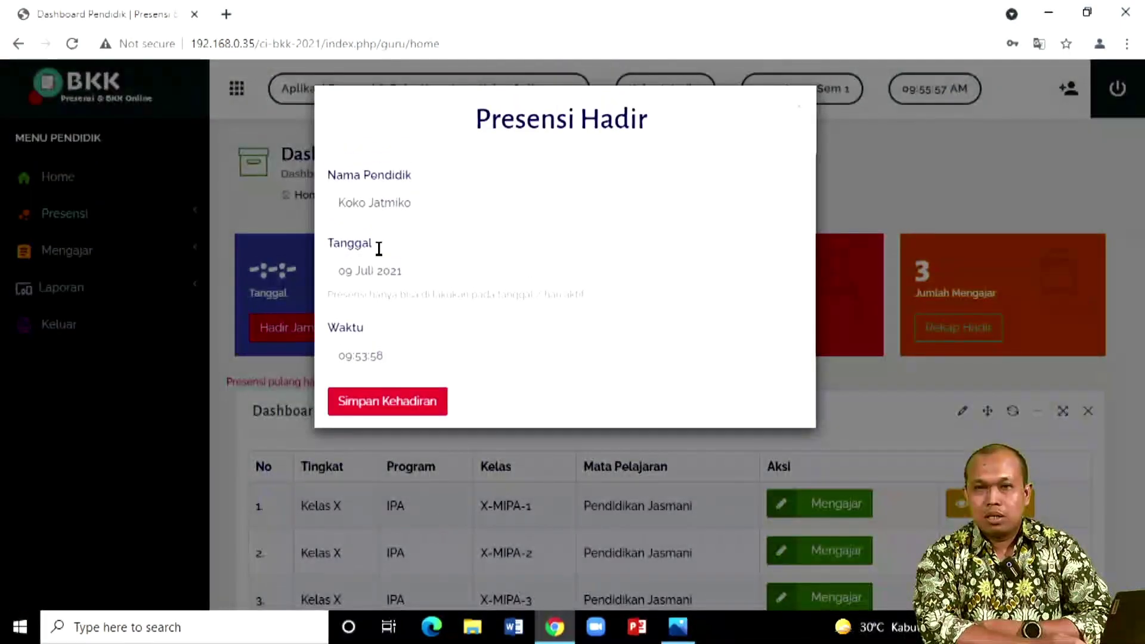
{"action": "triple_click", "coordinate": [350, 357]}
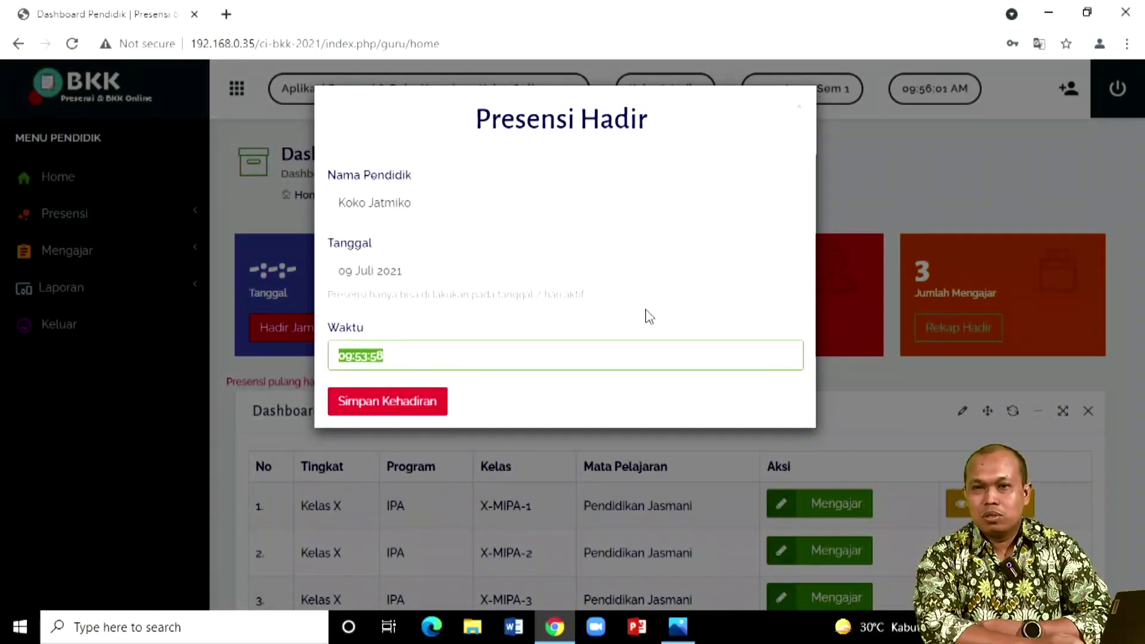
{"action": "left_click", "coordinate": [413, 404]}
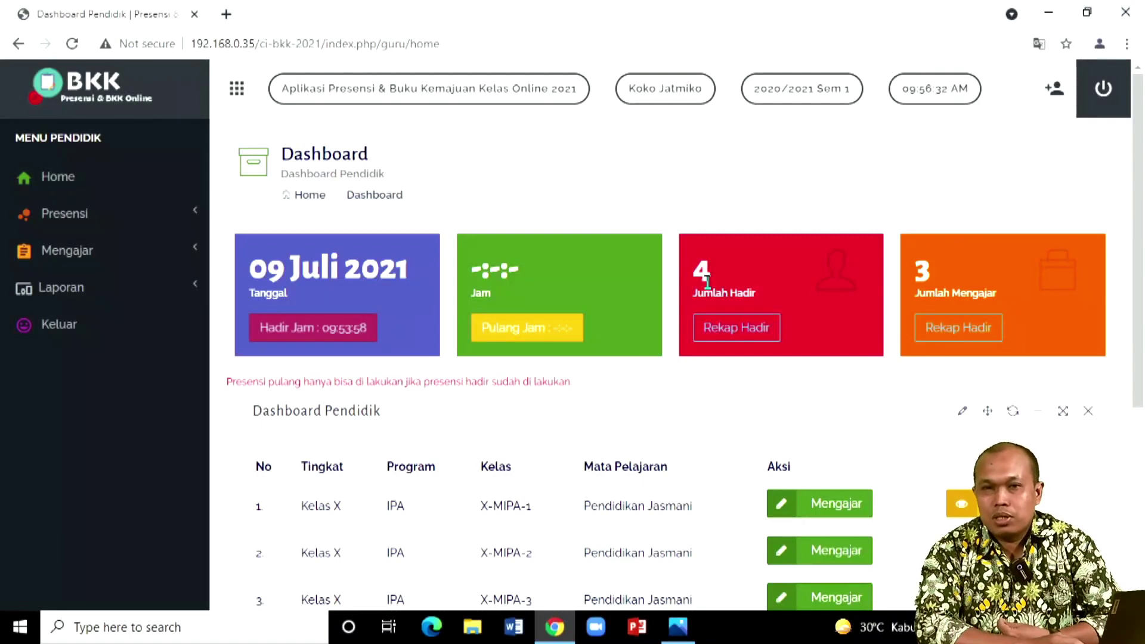
Open Presensi > Hari ini showing arrival on 09 Juli 2021 and an empty Kepulangan.
{"action": "scroll", "coordinate": [630, 388], "scroll_direction": "down", "scroll_amount": 1}
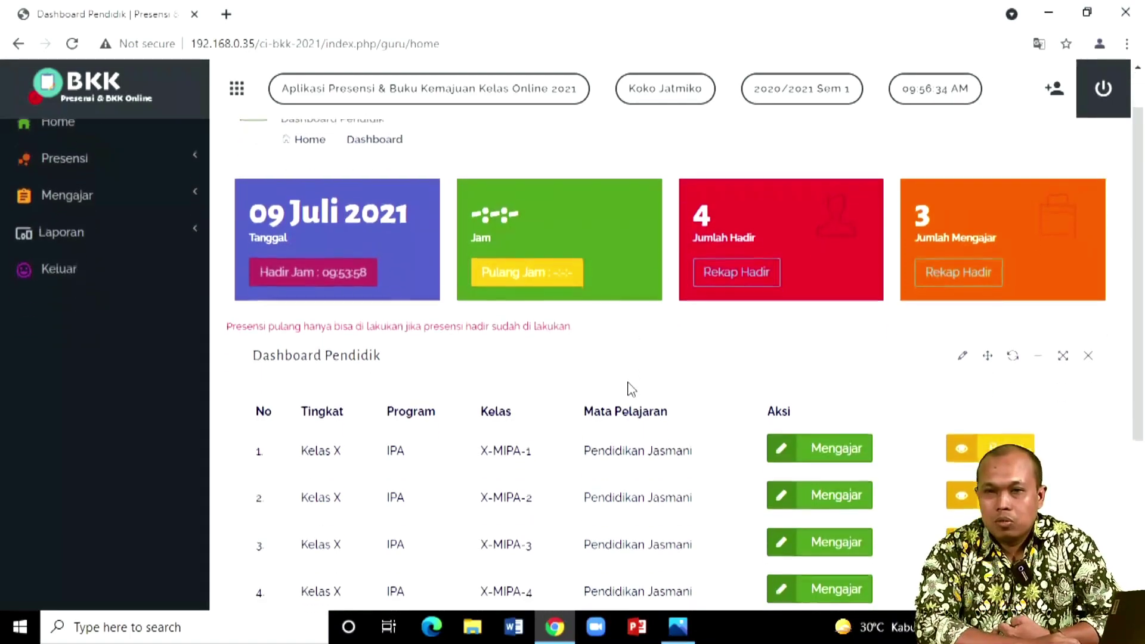
{"action": "scroll", "coordinate": [627, 386], "scroll_direction": "up", "scroll_amount": 1}
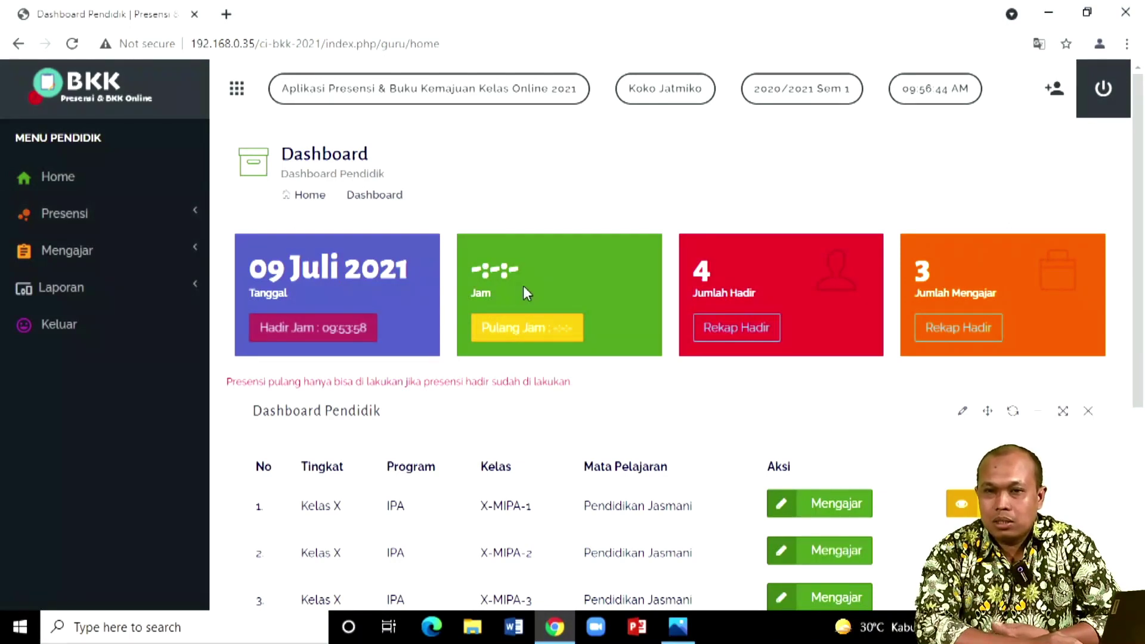
{"action": "left_click", "coordinate": [126, 215]}
{"action": "left_click", "coordinate": [59, 250]}
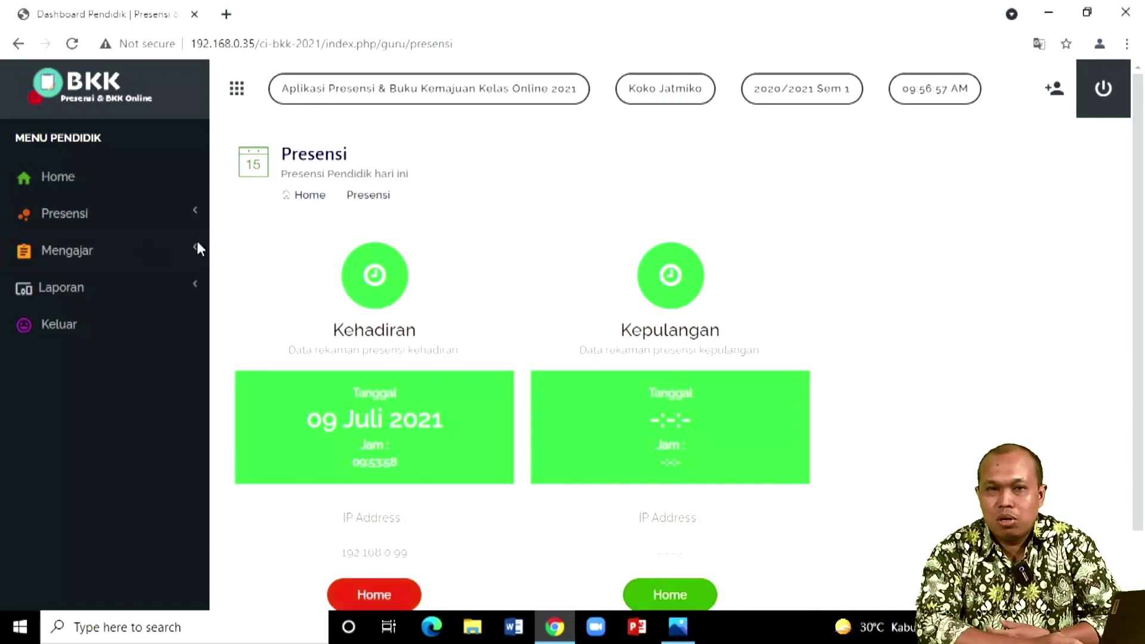
Review the four-day Rekap Presensi table, then return Home to the dashboard.
{"action": "left_click", "coordinate": [80, 215]}
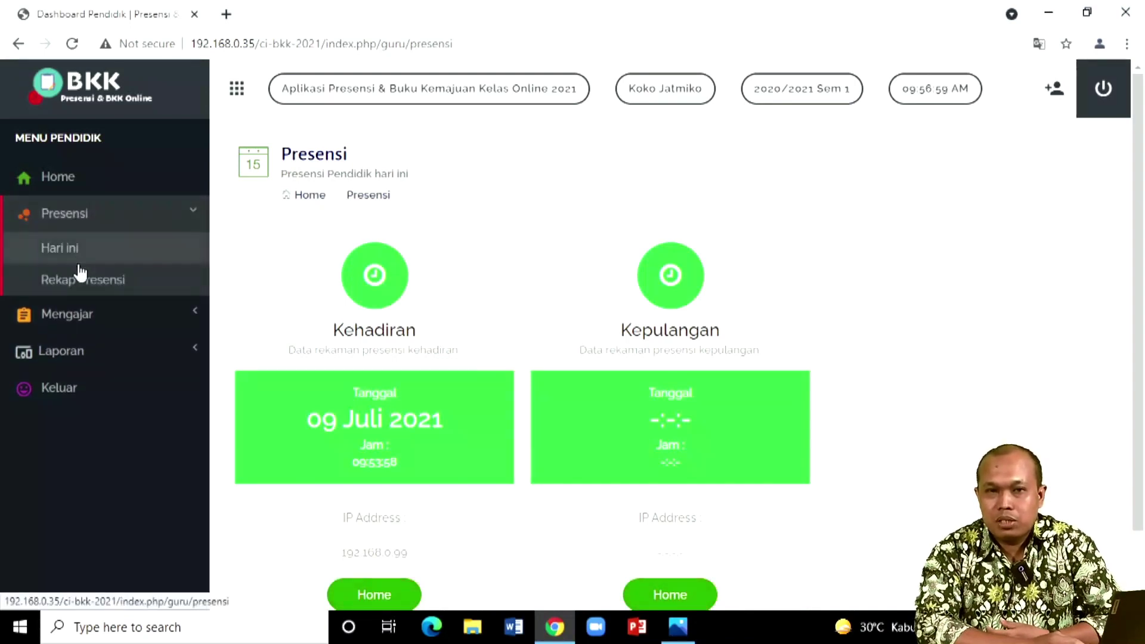
{"action": "left_click", "coordinate": [76, 284]}
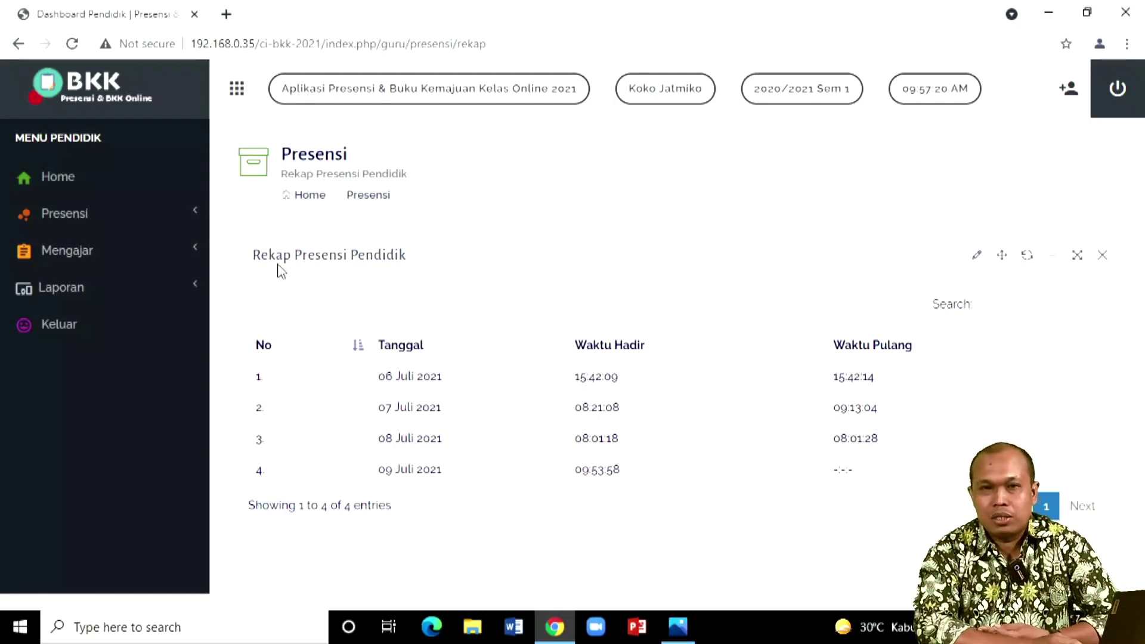
{"action": "left_click", "coordinate": [59, 191]}
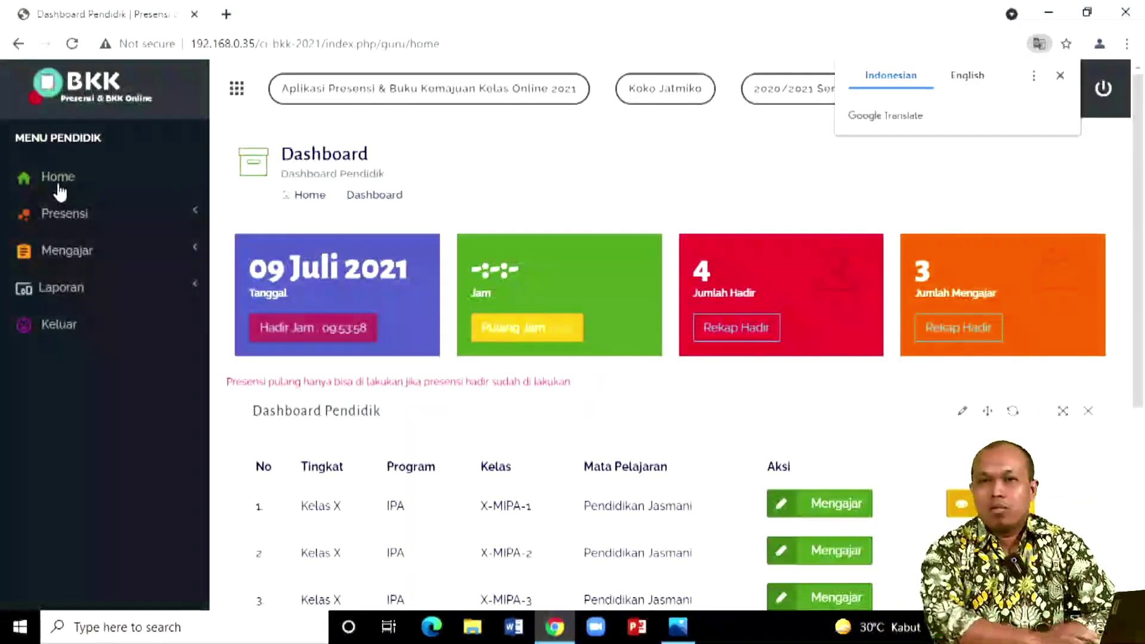
Start the X-MIPA-2 Pendidikan Jasmani lesson on the Mengajar page, confirming start time 09:57:32.
{"action": "left_click", "coordinate": [1061, 78]}
{"action": "scroll", "coordinate": [512, 384], "scroll_direction": "down", "scroll_amount": 1}
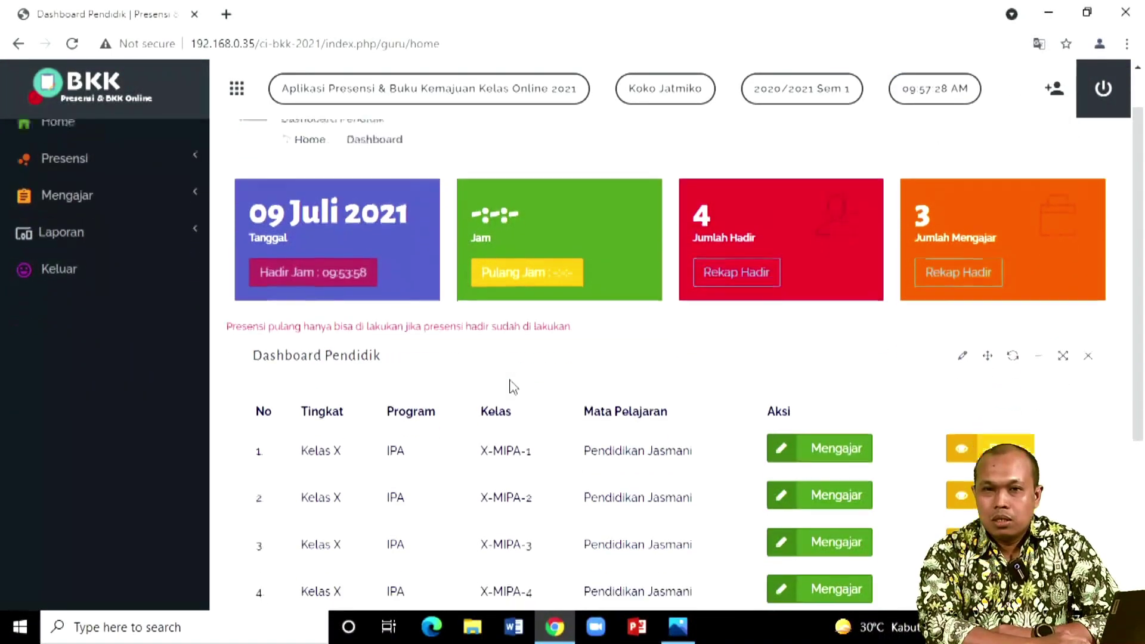
{"action": "scroll", "coordinate": [622, 420], "scroll_direction": "down", "scroll_amount": 1}
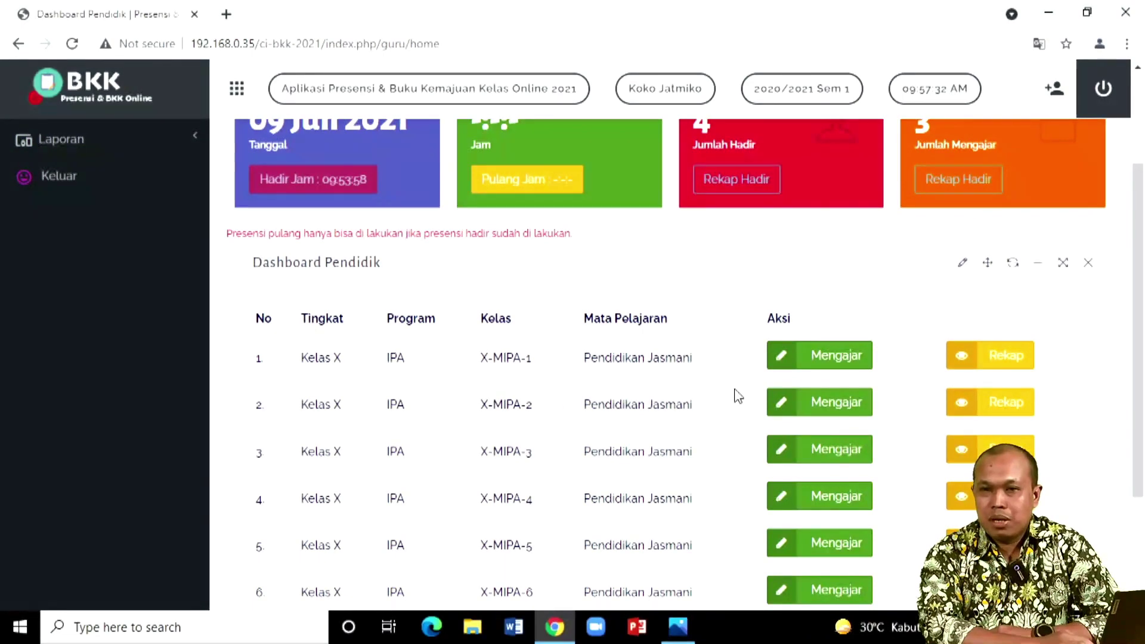
{"action": "left_click", "coordinate": [793, 409]}
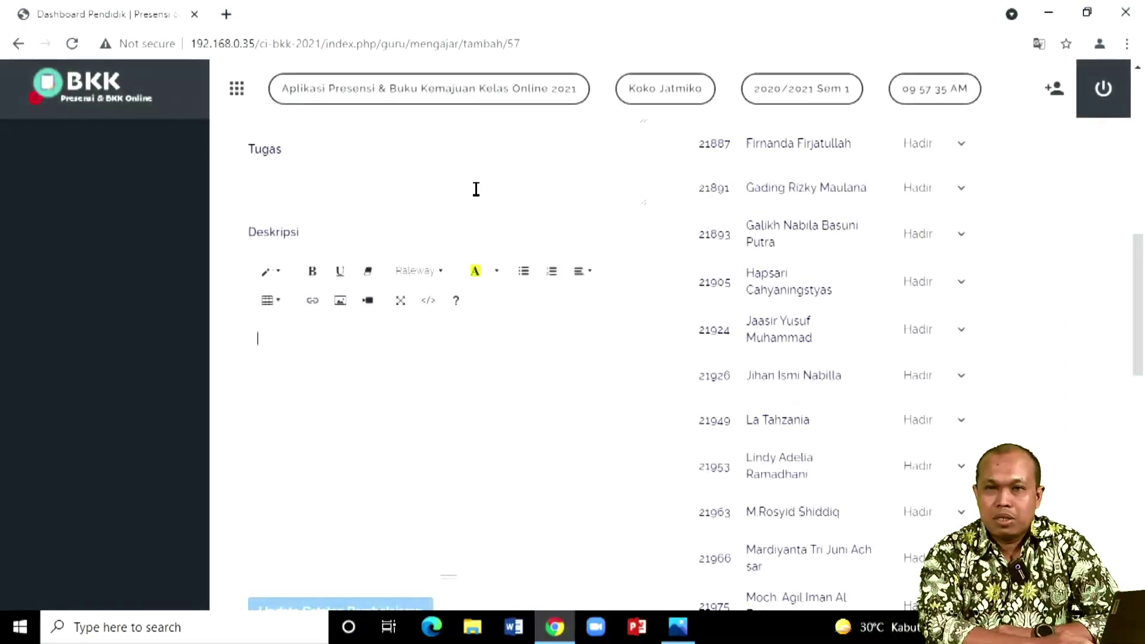
{"action": "scroll", "coordinate": [476, 189], "scroll_direction": "up", "scroll_amount": 3}
{"action": "scroll", "coordinate": [476, 189], "scroll_direction": "up", "scroll_amount": 7}
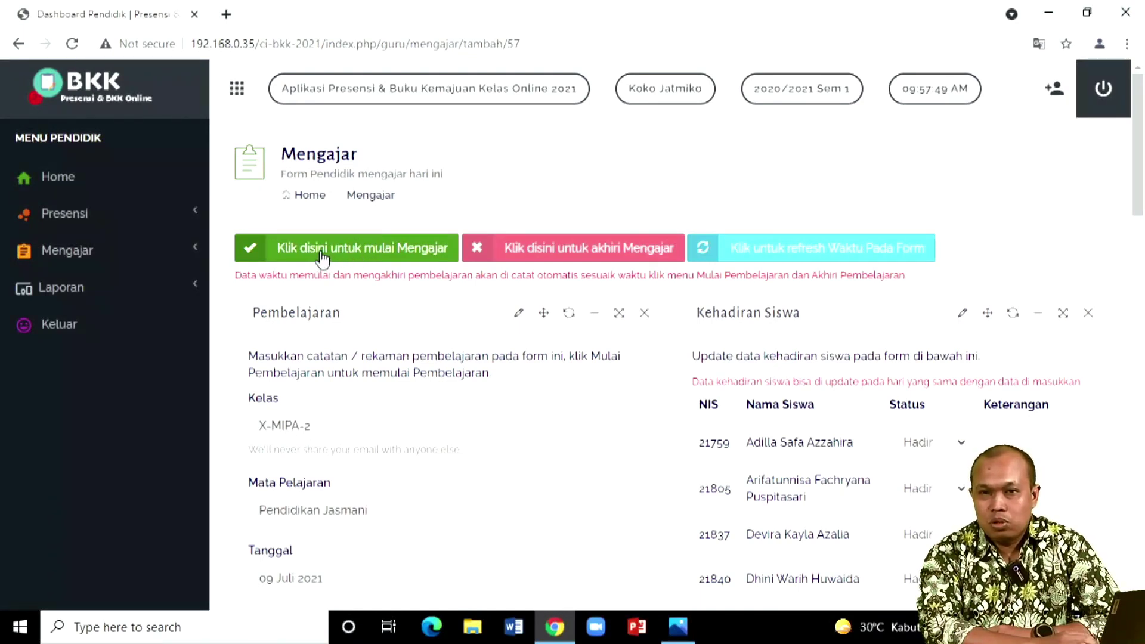
{"action": "left_click", "coordinate": [353, 256]}
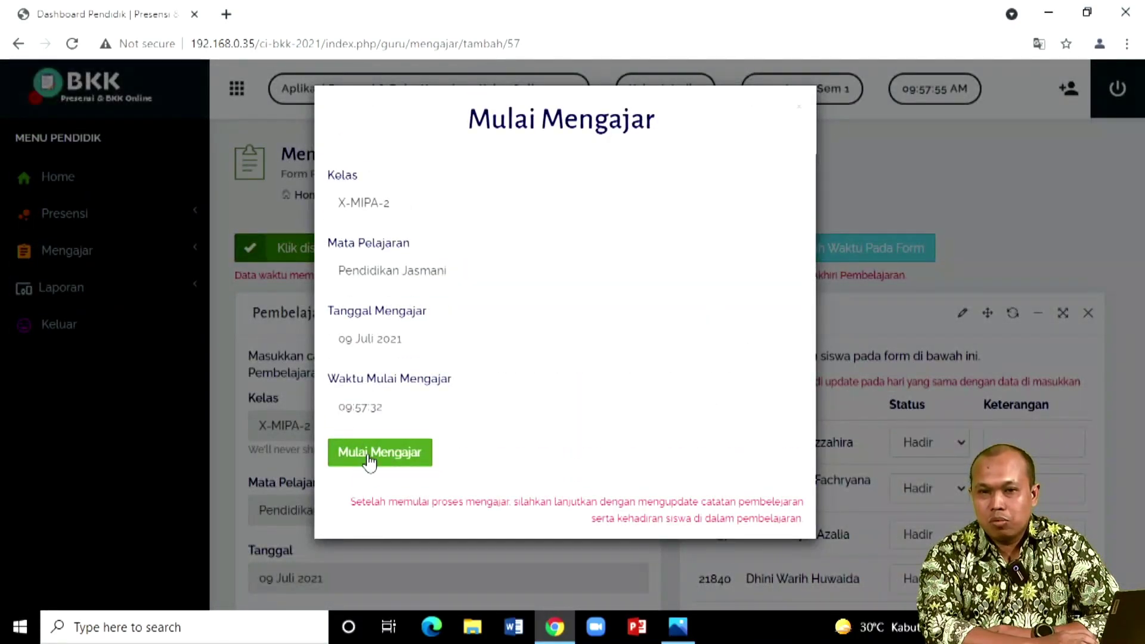
{"action": "left_click", "coordinate": [369, 459]}
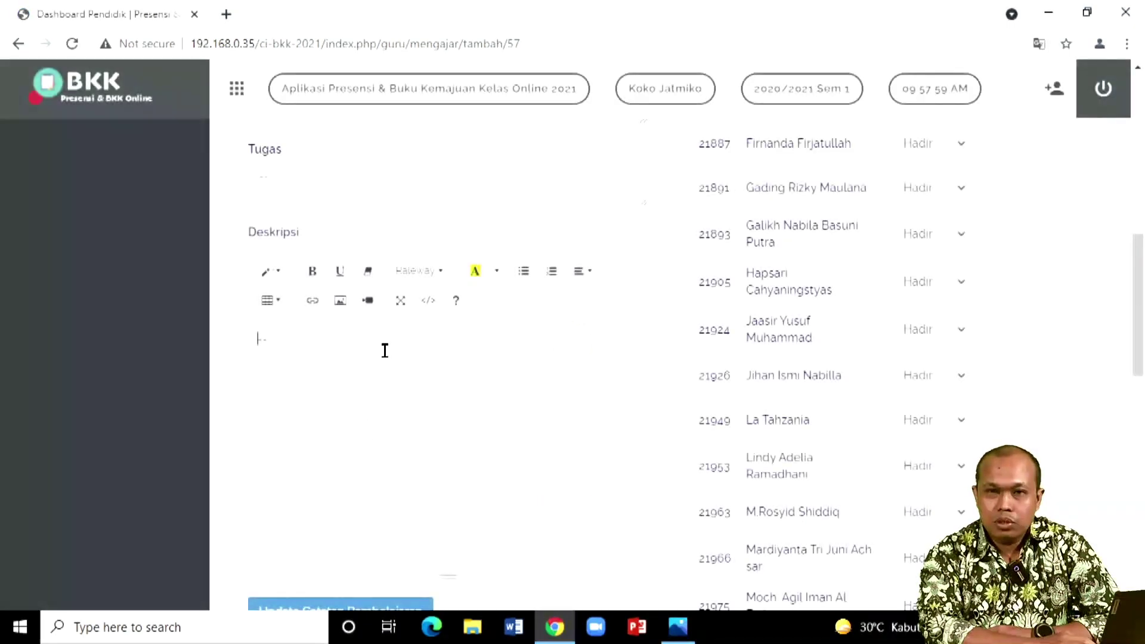
{"action": "scroll", "coordinate": [510, 312], "scroll_direction": "up", "scroll_amount": 10}
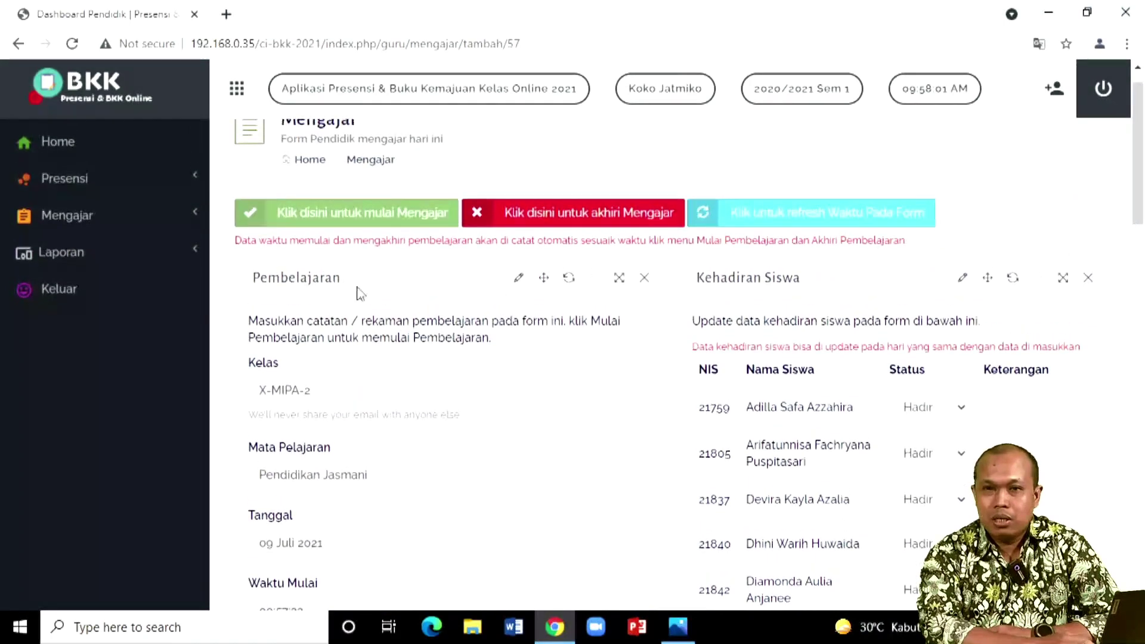
Load lms.smumuhi-yog.sch.id in a new tab and open the Kelas XI course listing.
{"action": "left_click", "coordinate": [226, 14]}
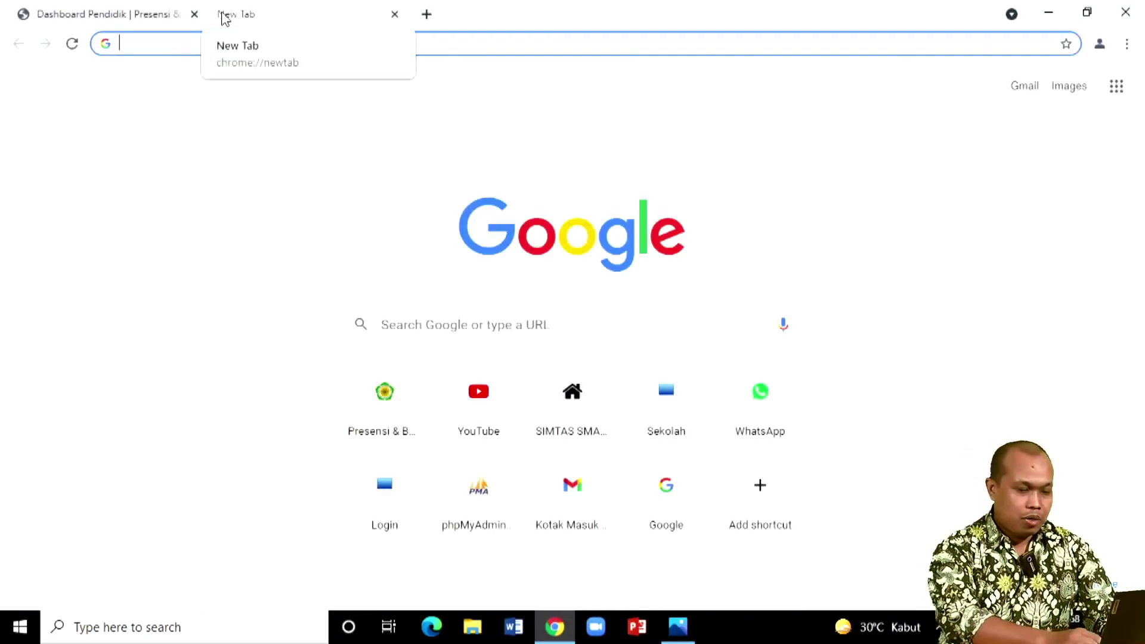
{"action": "type", "text": "lms.sm"}
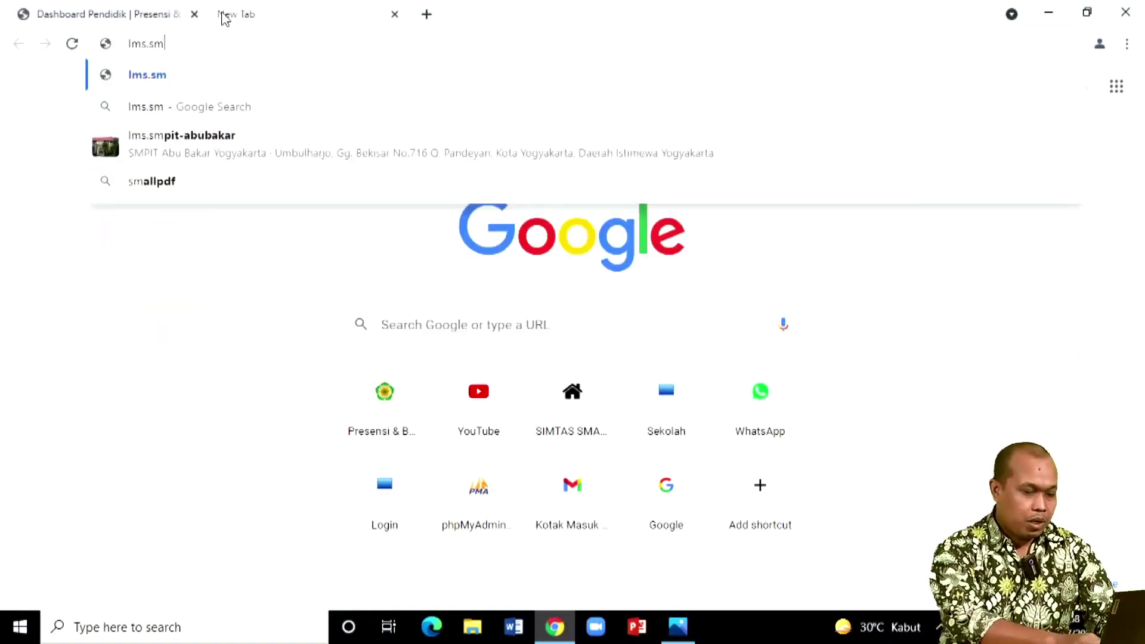
{"action": "type", "text": "umuhi-yog.sch..id"}
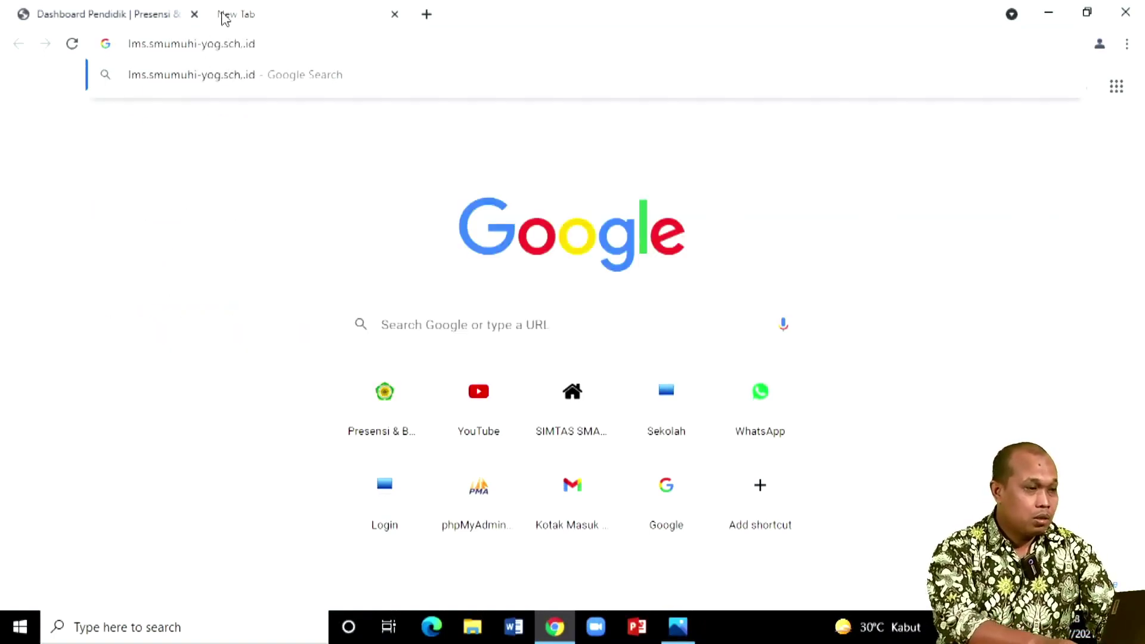
{"action": "key", "text": "BackSpace"}
{"action": "key", "text": "BackSpace"}
{"action": "key", "text": "BackSpace"}
{"action": "type", "text": "id"}
{"action": "key", "text": "Return"}
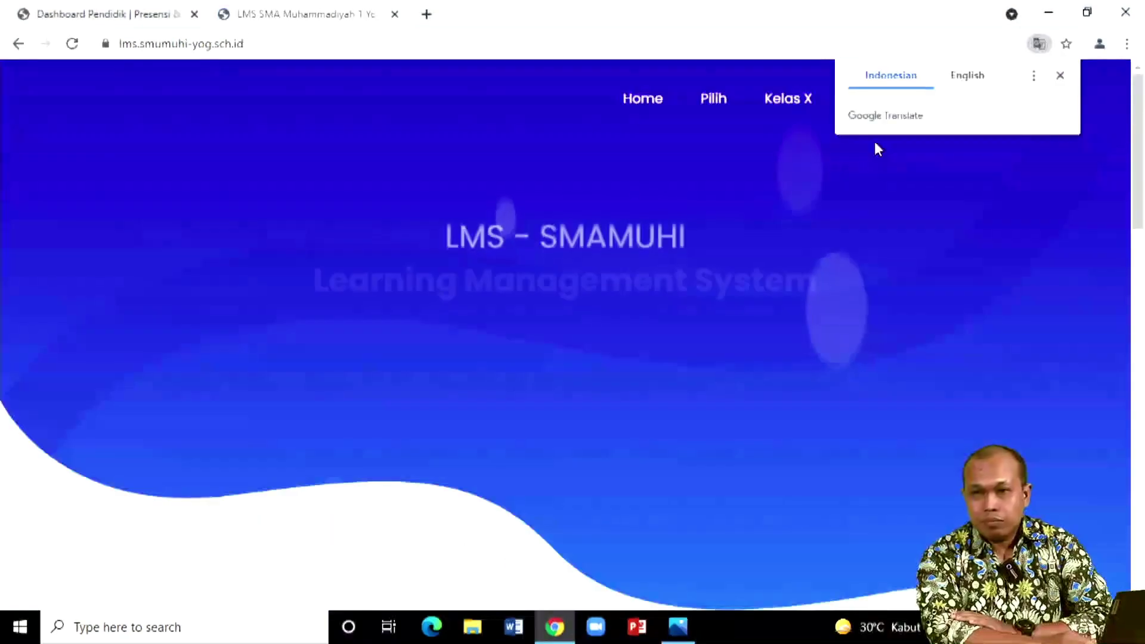
{"action": "left_click", "coordinate": [1060, 76]}
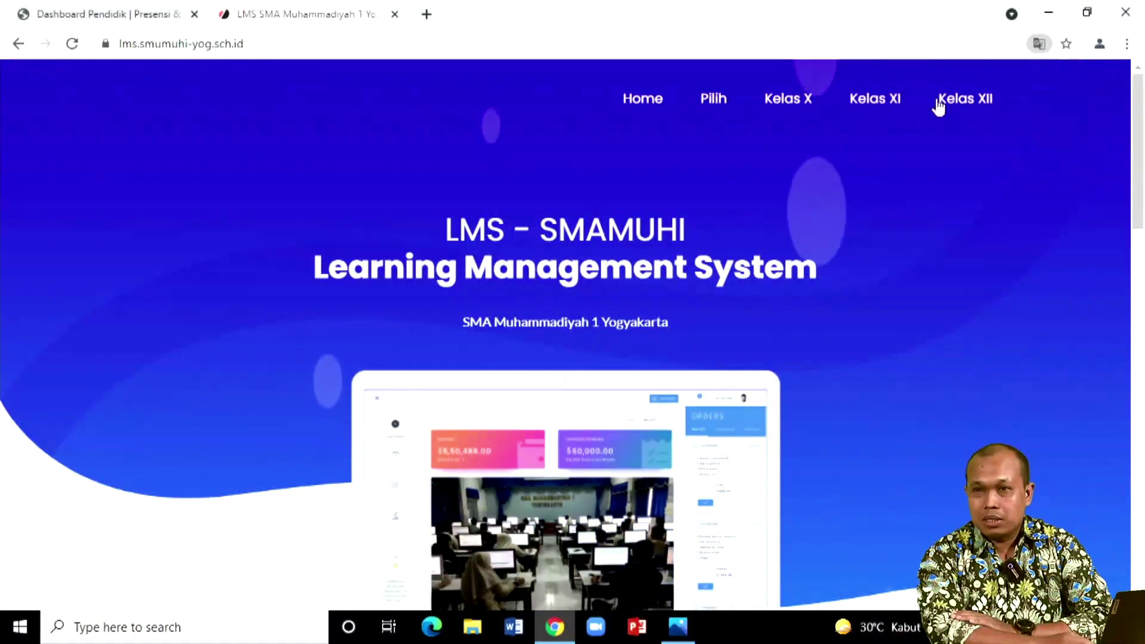
{"action": "left_click", "coordinate": [877, 101]}
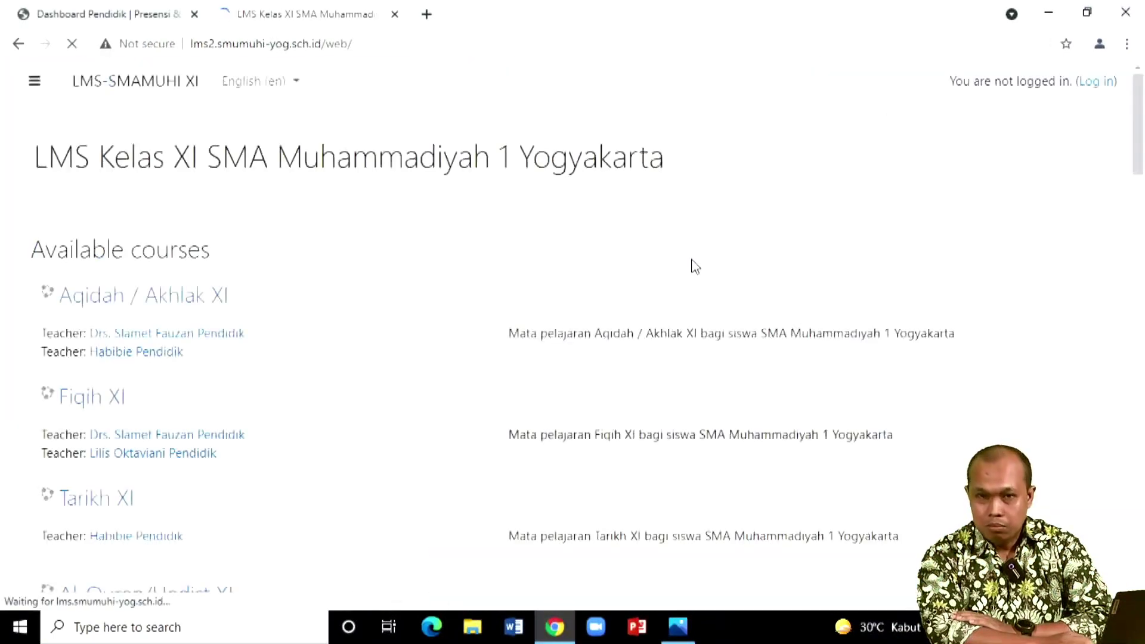
{"action": "scroll", "coordinate": [389, 373], "scroll_direction": "down", "scroll_amount": 3}
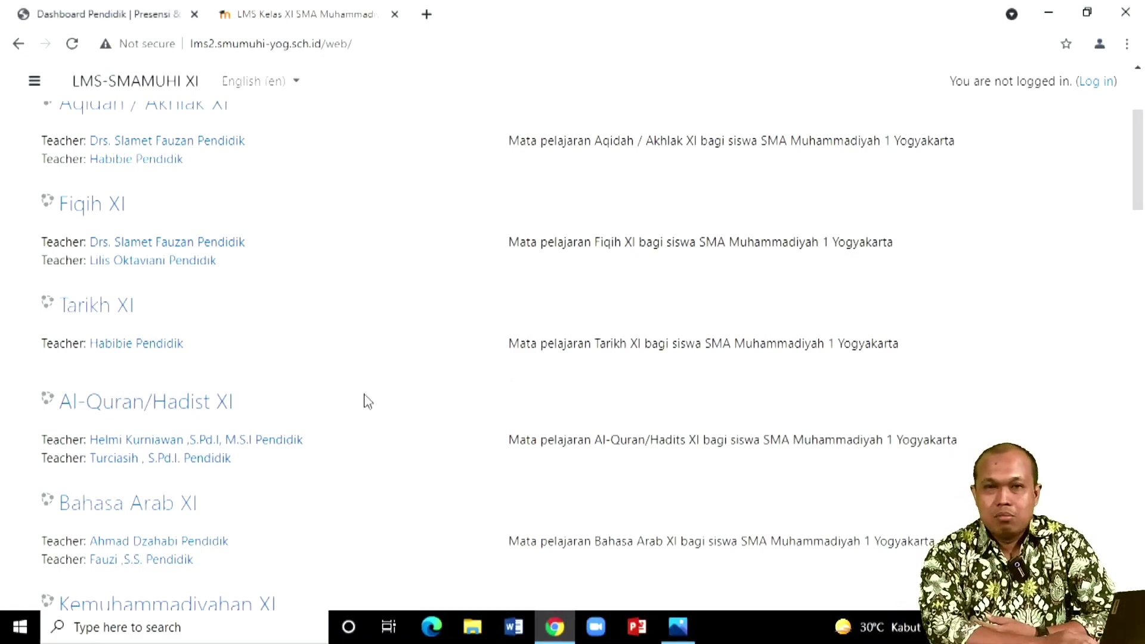
Switch between the LMS tab and the BKK tab, ending on the X-MIPA-2 Mengajar form.
{"action": "left_click", "coordinate": [118, 16]}
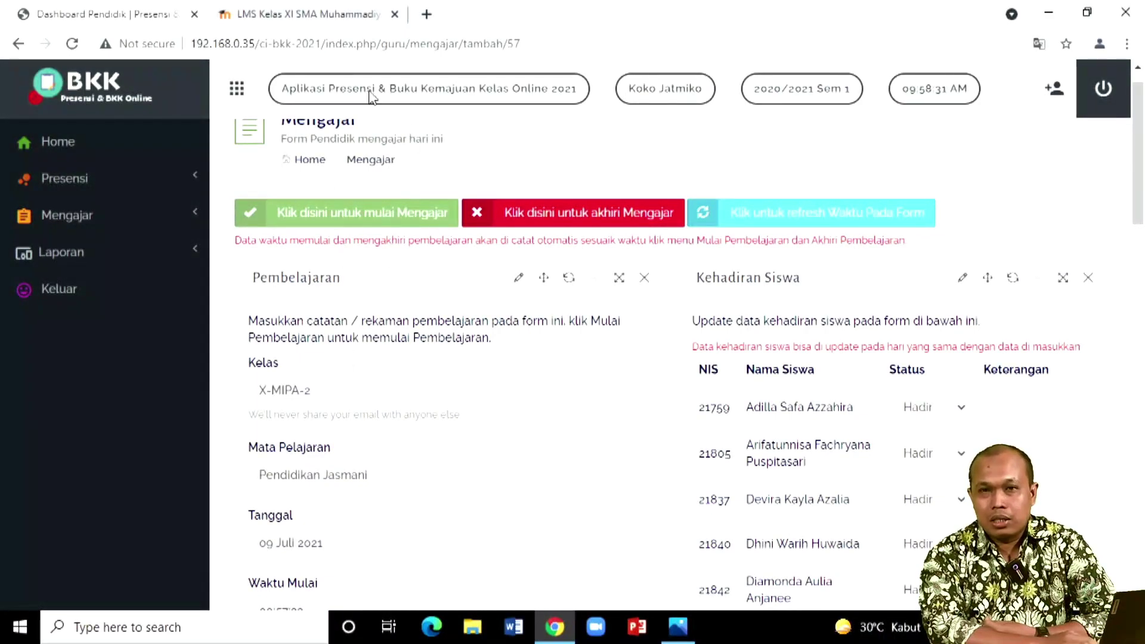
{"action": "left_click", "coordinate": [304, 12]}
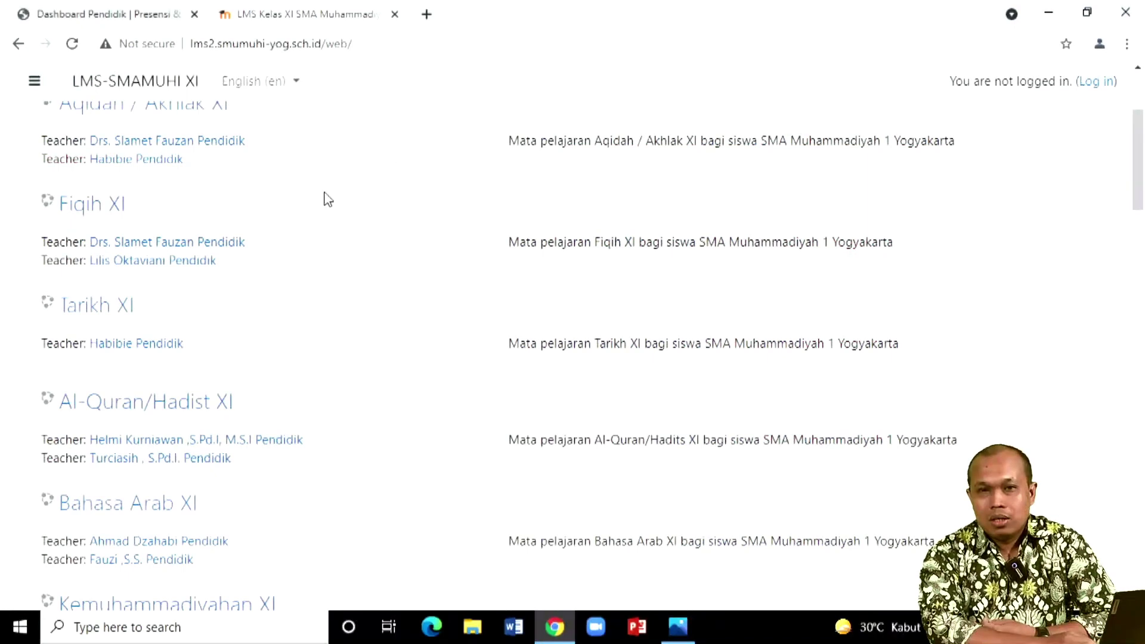
{"action": "scroll", "coordinate": [456, 246], "scroll_direction": "up", "scroll_amount": 2}
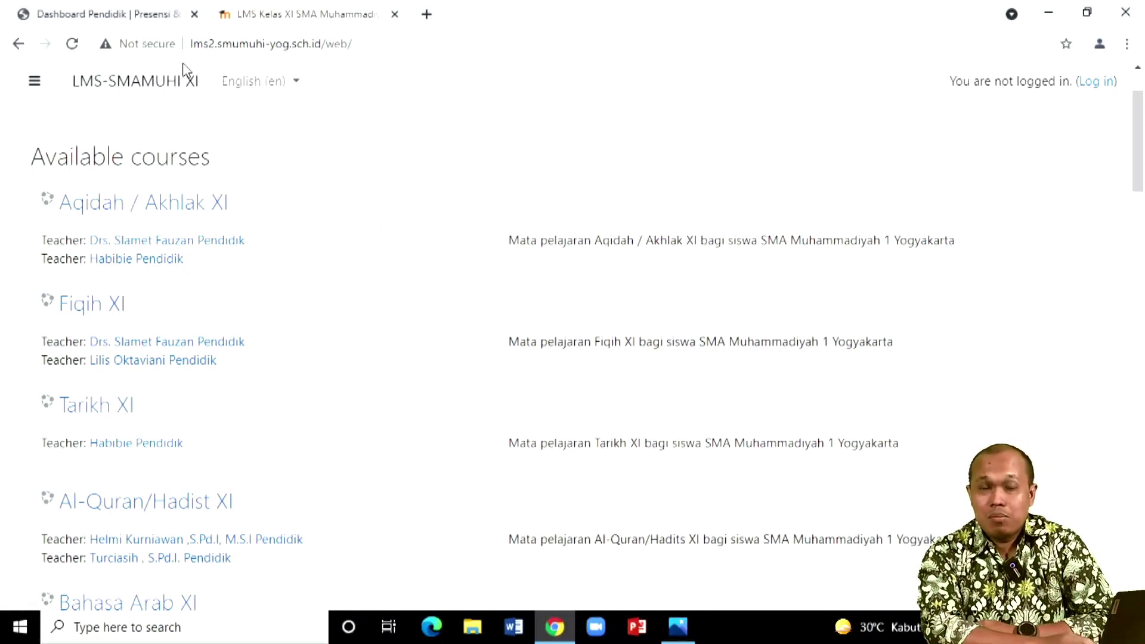
{"action": "left_click", "coordinate": [103, 17]}
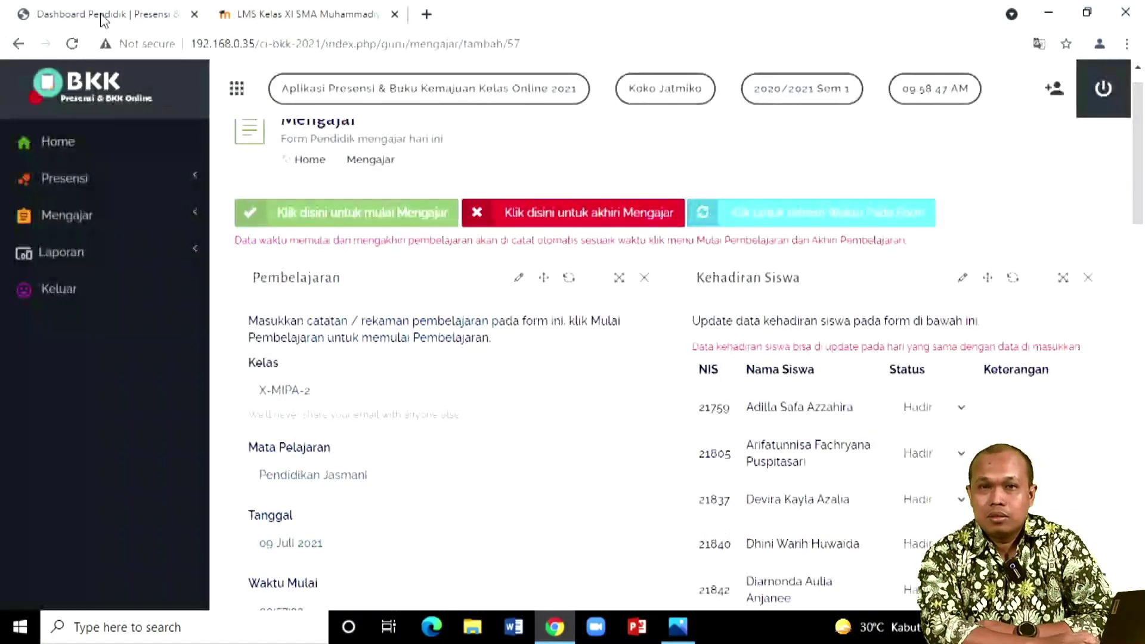
Mark one X-MIPA-2 student as Tanpa Keterangan and save the student attendance.
{"action": "scroll", "coordinate": [787, 364], "scroll_direction": "down", "scroll_amount": 8}
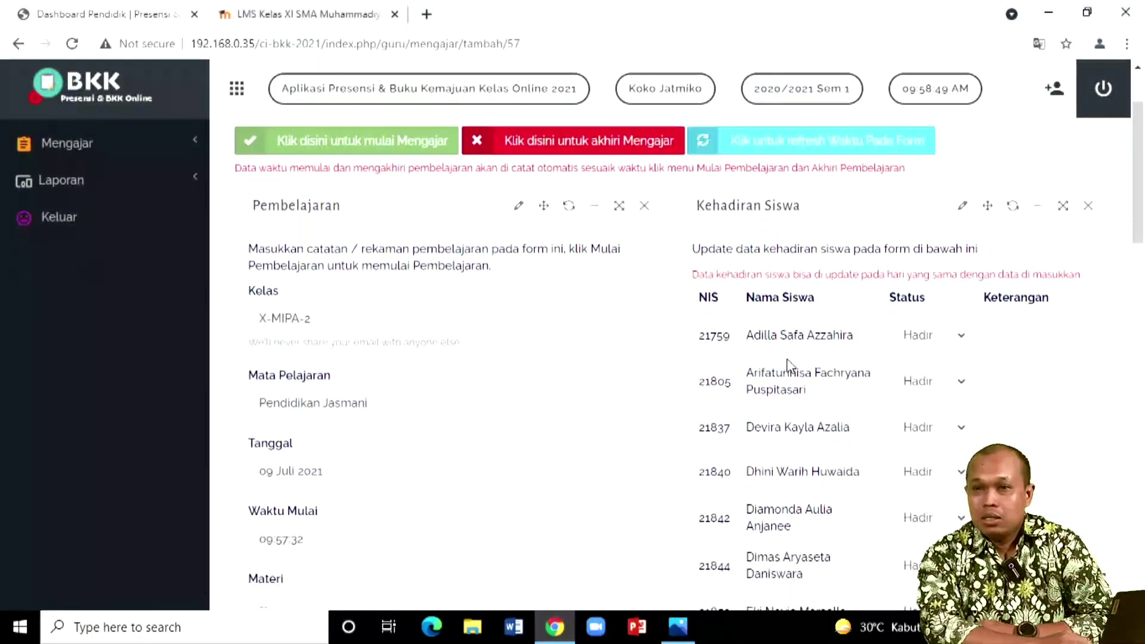
{"action": "scroll", "coordinate": [992, 385], "scroll_direction": "down", "scroll_amount": 2}
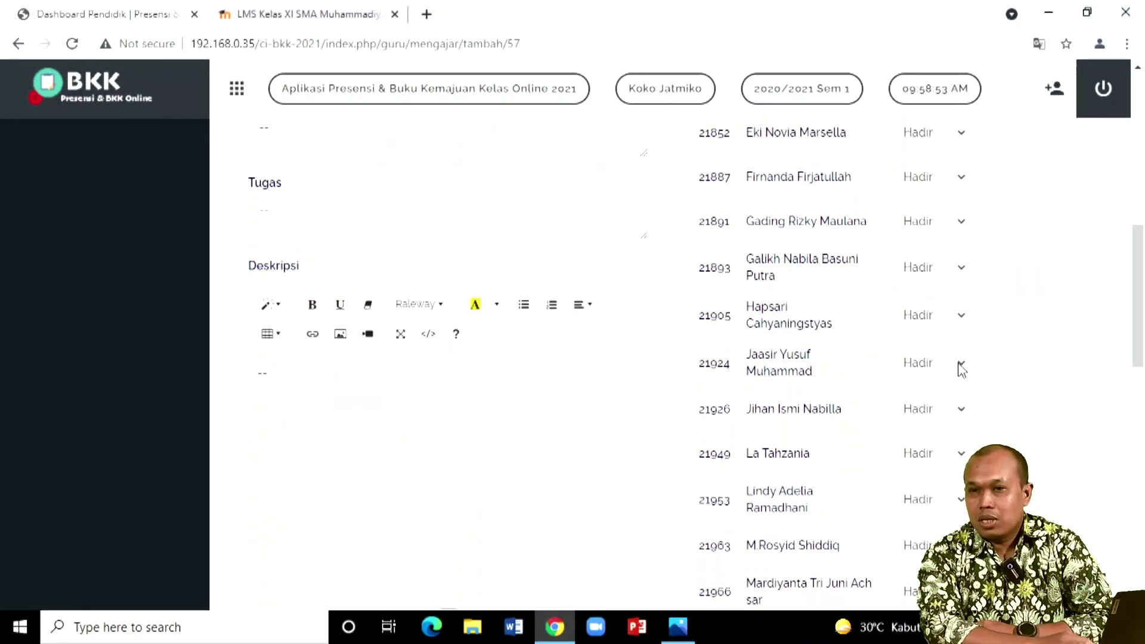
{"action": "left_click", "coordinate": [962, 410]}
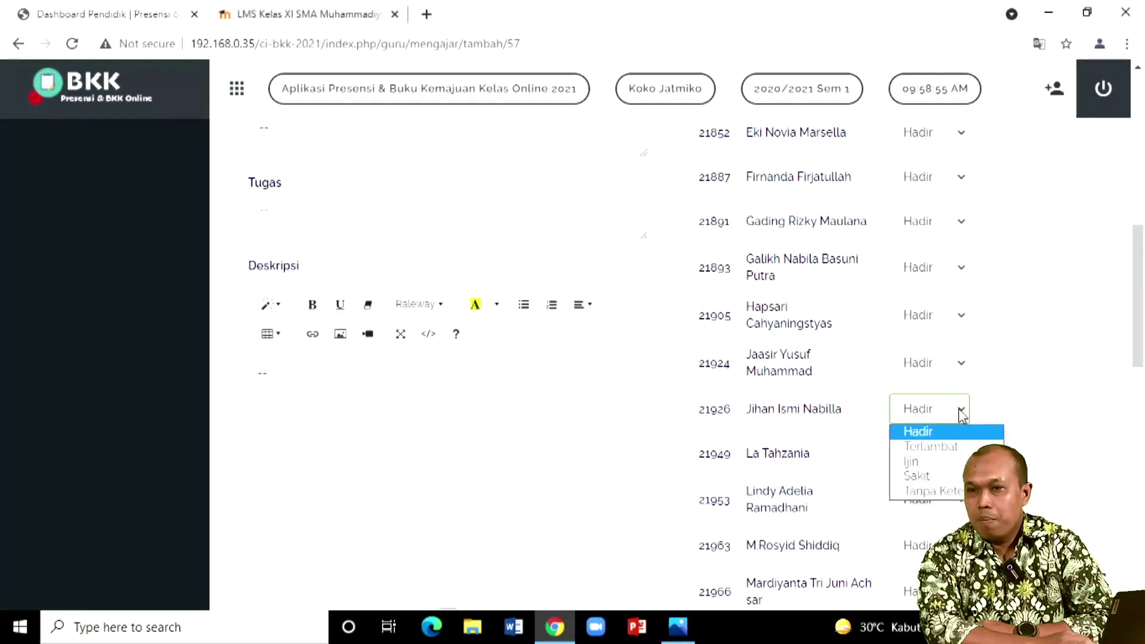
{"action": "left_click", "coordinate": [937, 492]}
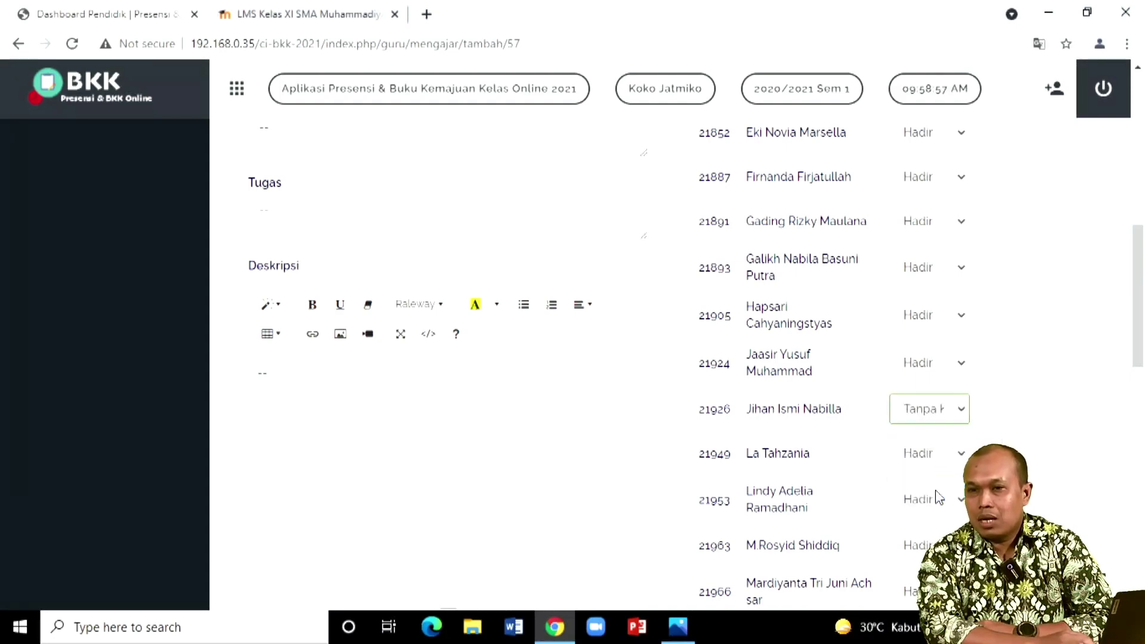
{"action": "scroll", "coordinate": [802, 452], "scroll_direction": "down", "scroll_amount": 15}
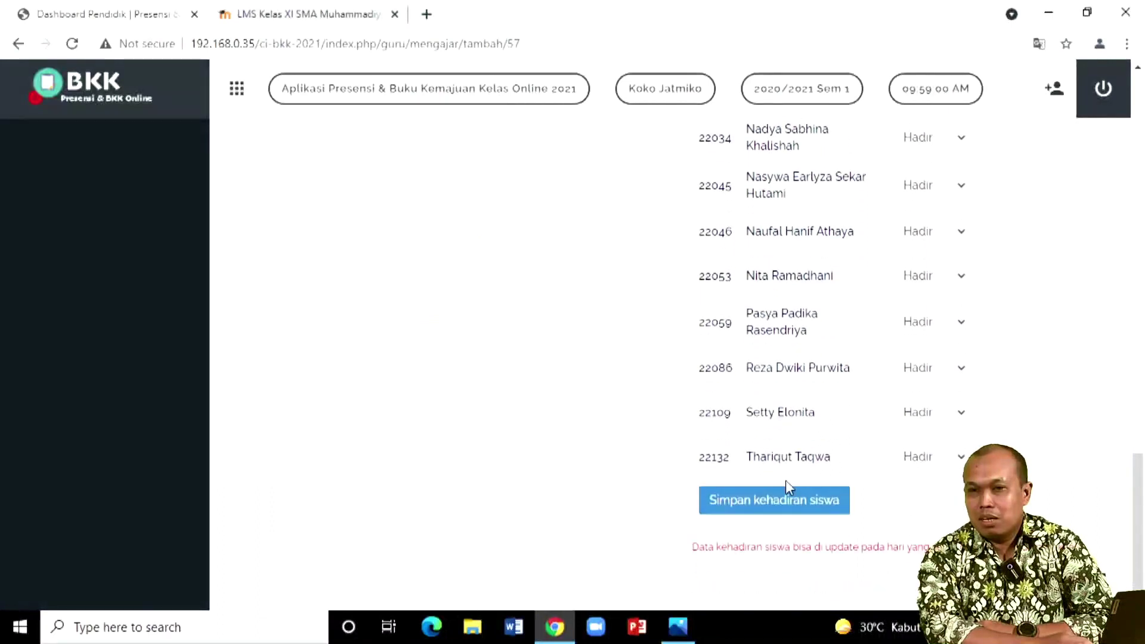
{"action": "left_click", "coordinate": [757, 505]}
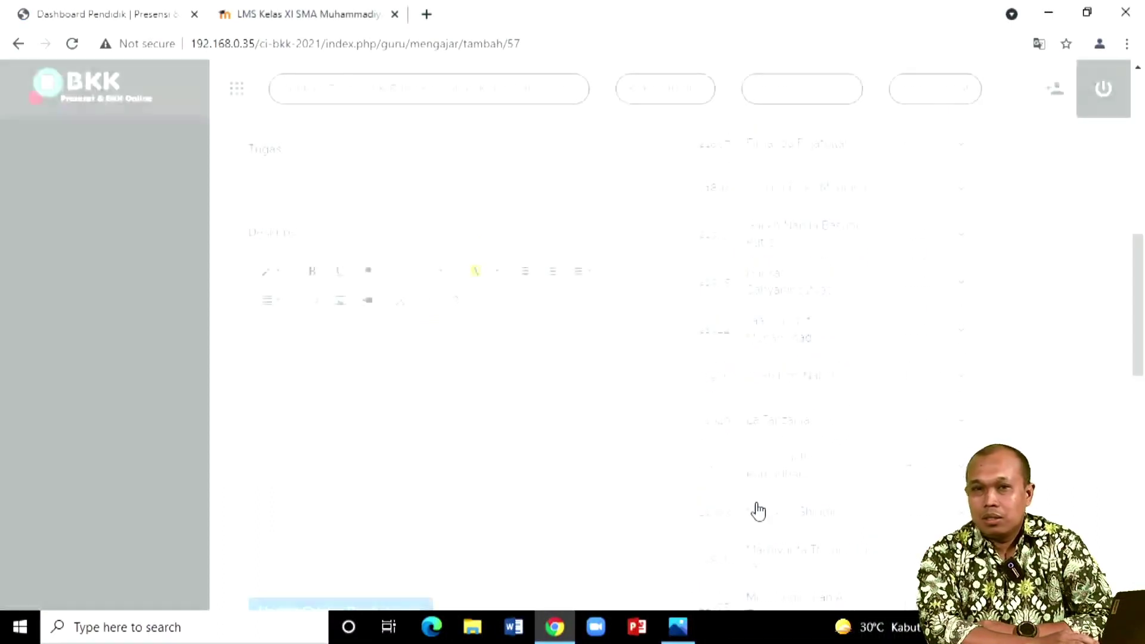
Check the LMS course listing tab again, then return to the attendance form.
{"action": "scroll", "coordinate": [850, 285], "scroll_direction": "up", "scroll_amount": 8}
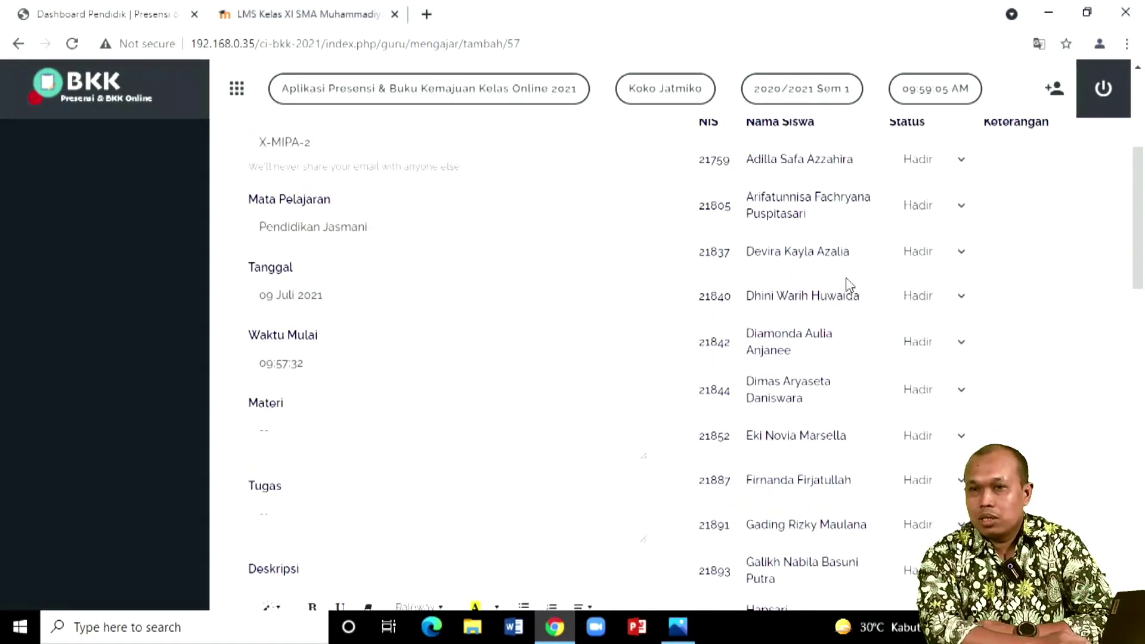
{"action": "scroll", "coordinate": [850, 285], "scroll_direction": "down", "scroll_amount": 3}
{"action": "scroll", "coordinate": [850, 285], "scroll_direction": "down", "scroll_amount": 2}
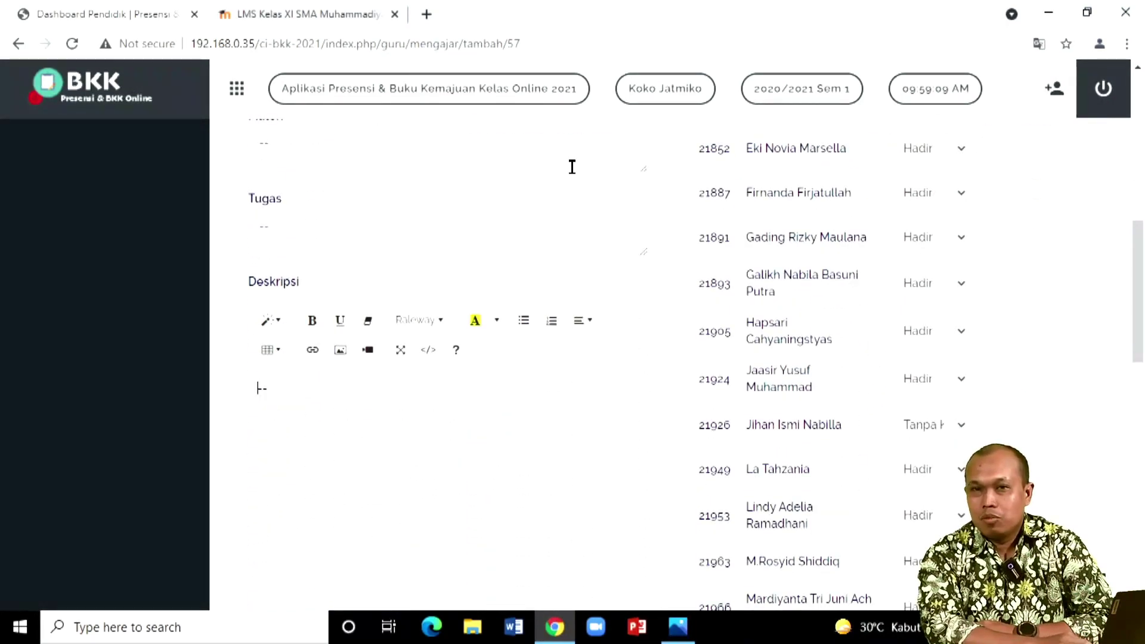
{"action": "left_click", "coordinate": [334, 18]}
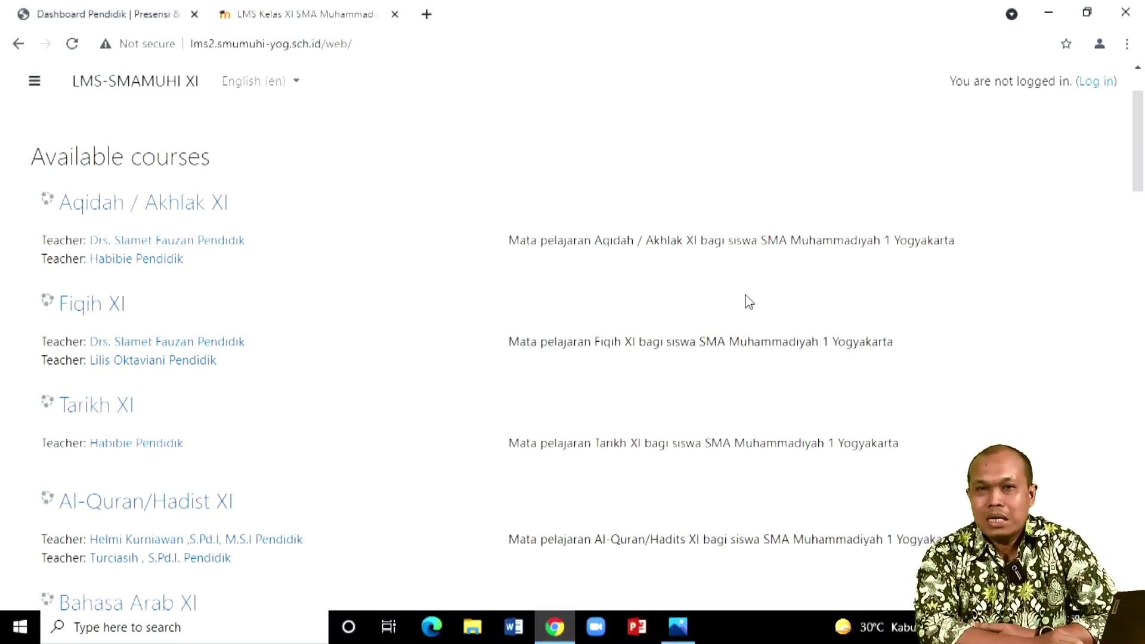
{"action": "left_click", "coordinate": [139, 20]}
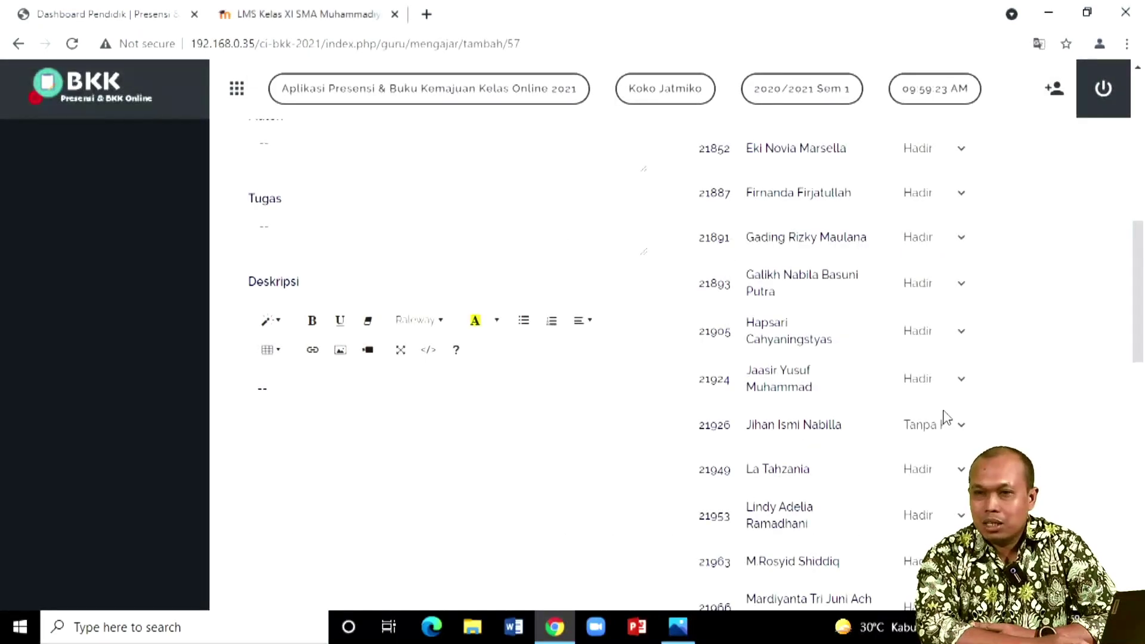
Set the student's status to Sakit with the note 'Sakit Flue' and save attendance.
{"action": "left_click", "coordinate": [961, 427]}
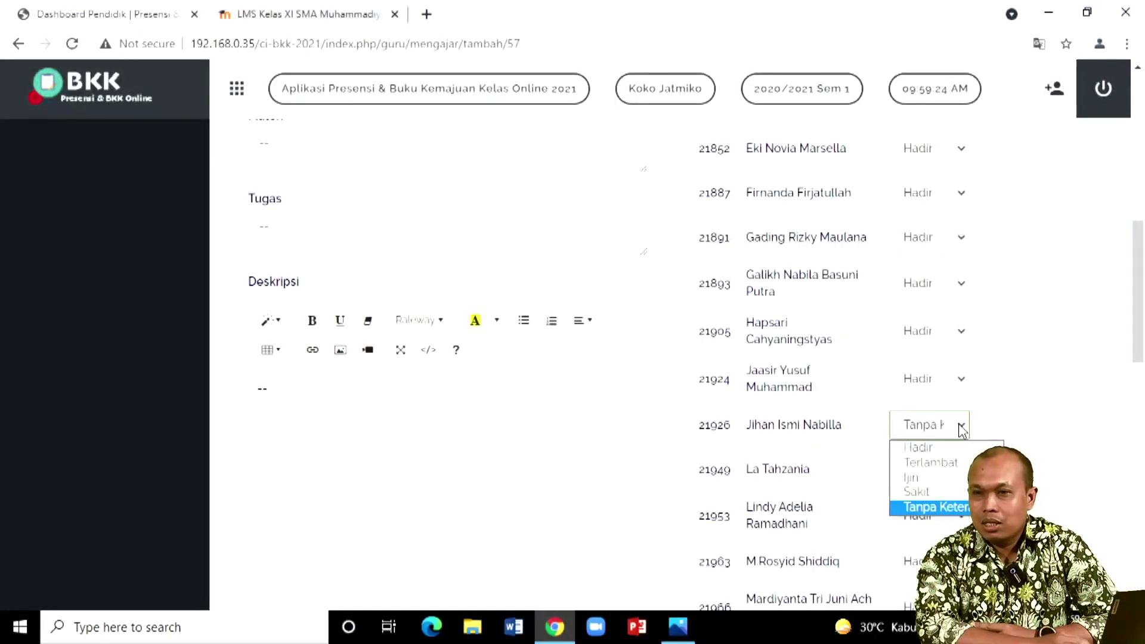
{"action": "left_click", "coordinate": [931, 497]}
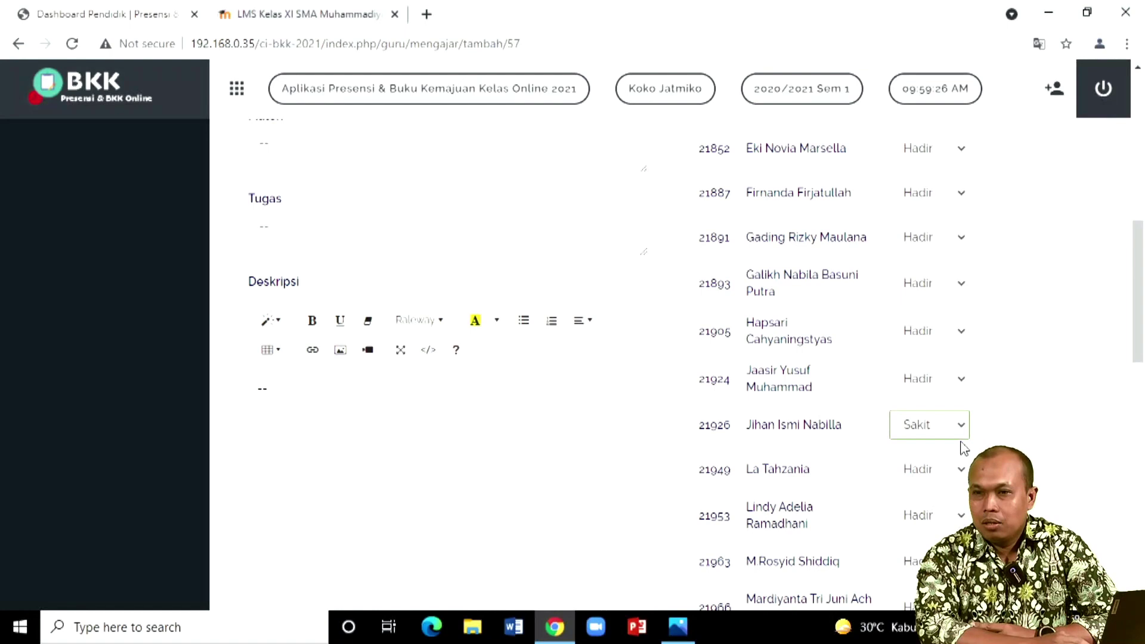
{"action": "left_click", "coordinate": [1007, 423]}
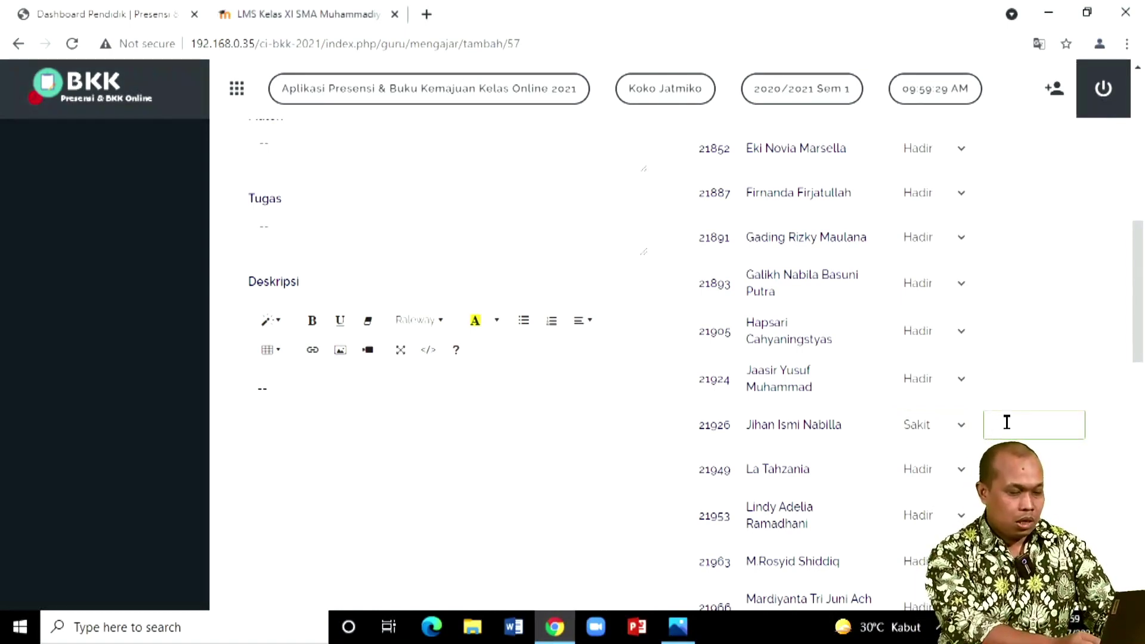
{"action": "type", "text": "Sakit Flue"}
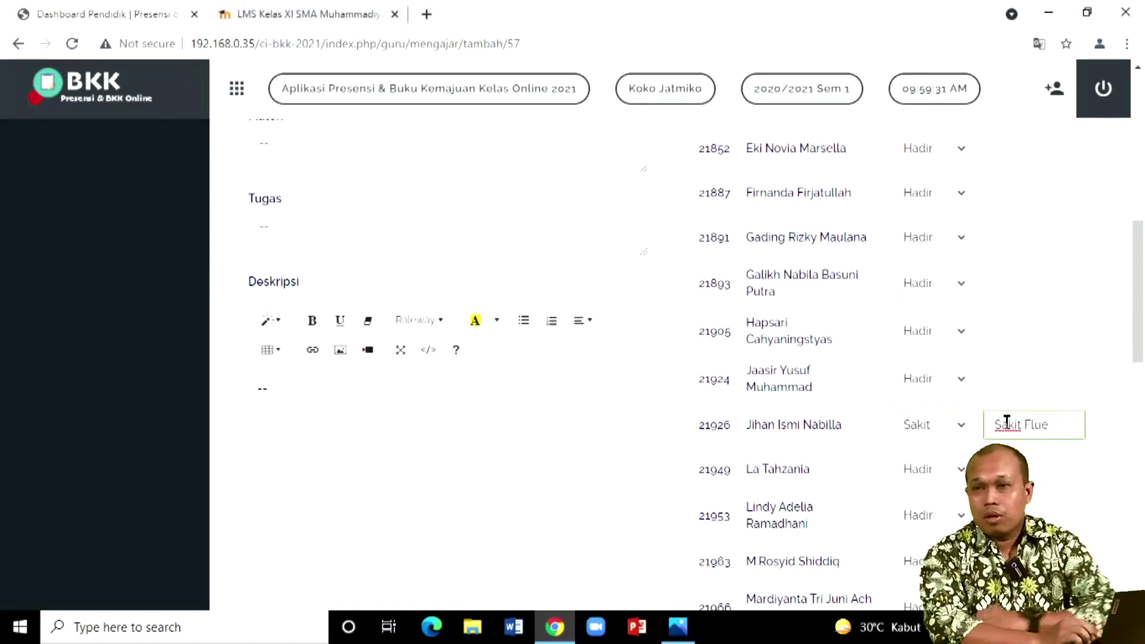
{"action": "scroll", "coordinate": [943, 418], "scroll_direction": "down", "scroll_amount": 15}
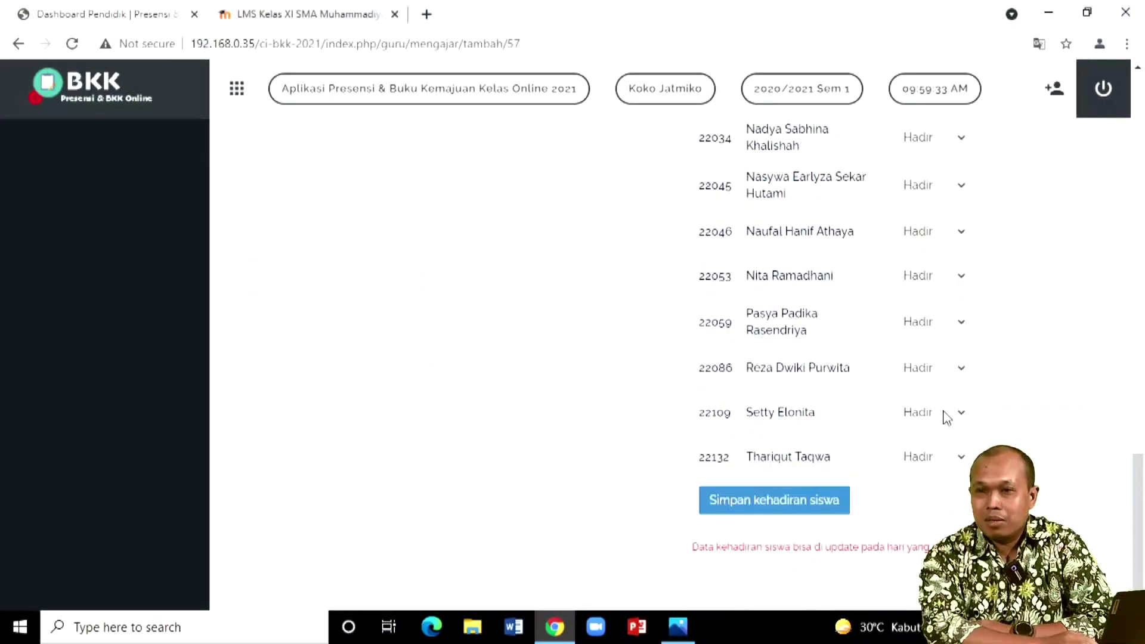
{"action": "left_click", "coordinate": [740, 503]}
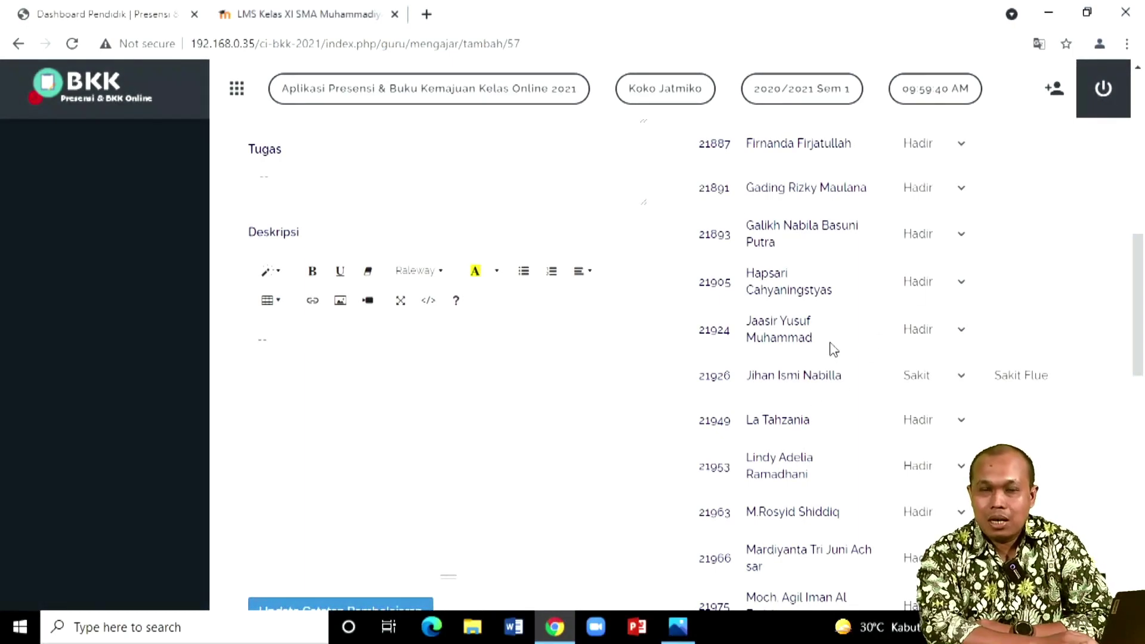
{"action": "scroll", "coordinate": [833, 349], "scroll_direction": "up", "scroll_amount": 5}
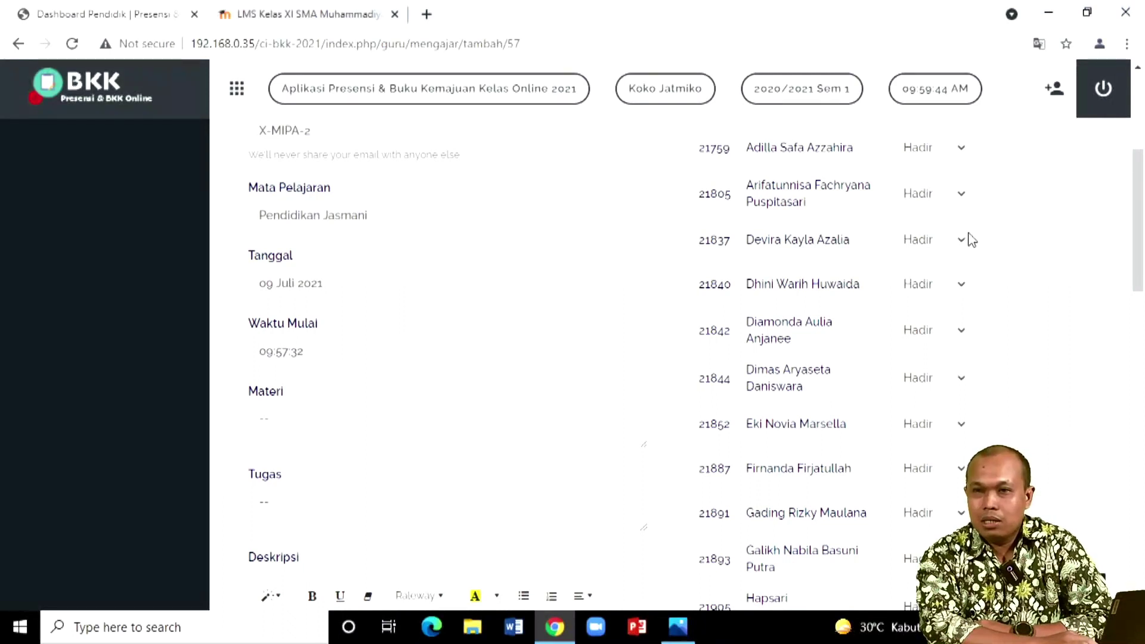
{"action": "scroll", "coordinate": [892, 305], "scroll_direction": "down", "scroll_amount": 2}
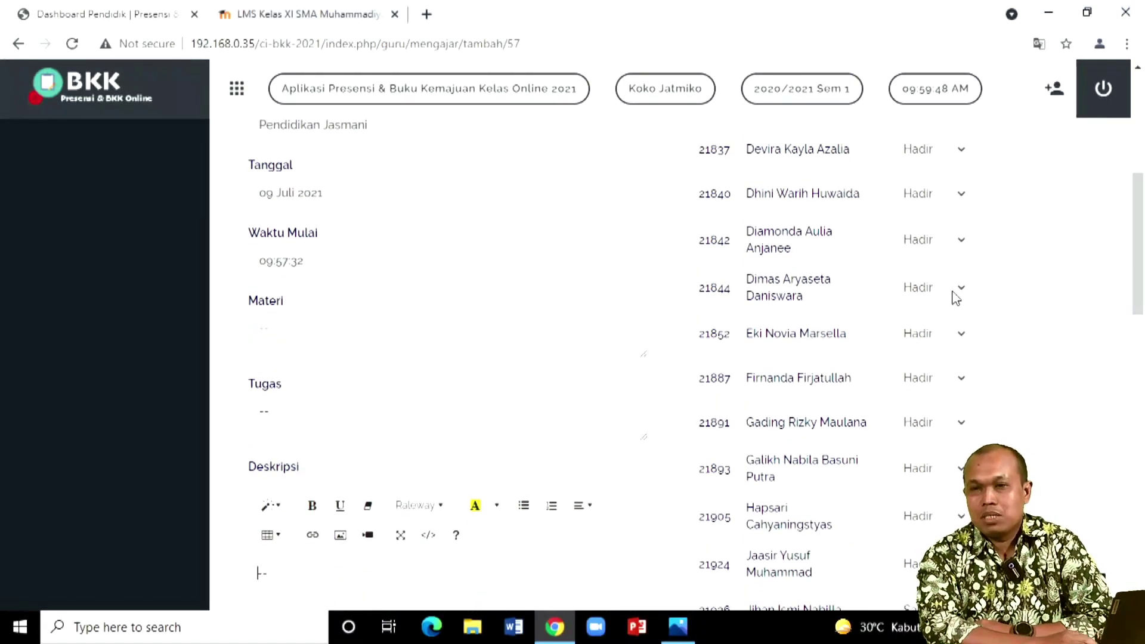
{"action": "scroll", "coordinate": [927, 401], "scroll_direction": "down", "scroll_amount": 3}
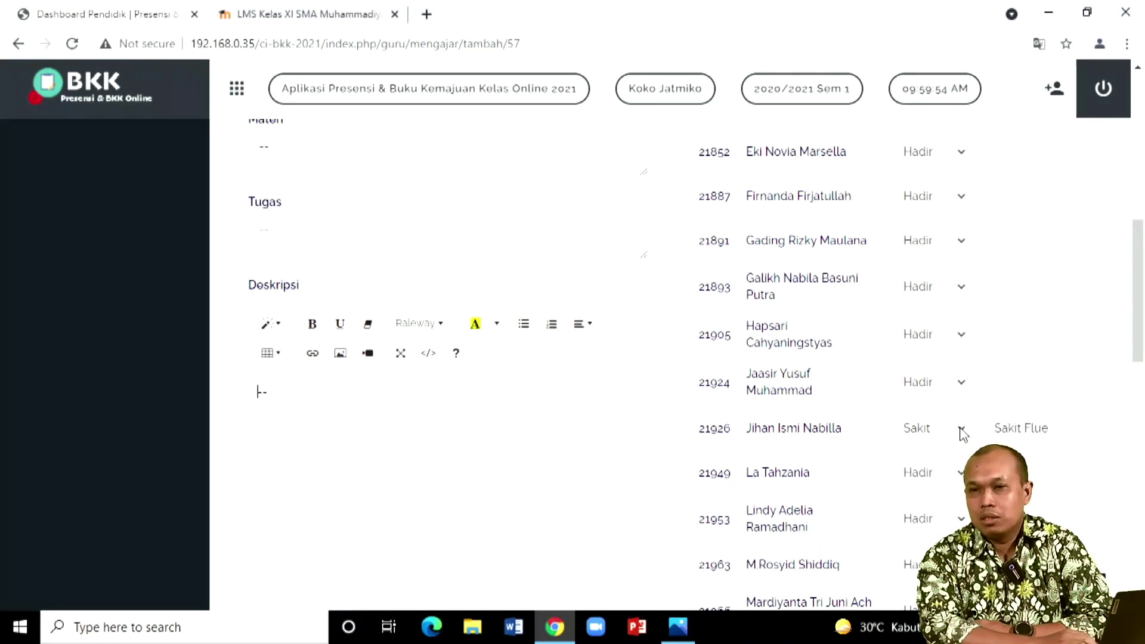
{"action": "scroll", "coordinate": [885, 328], "scroll_direction": "up", "scroll_amount": 8}
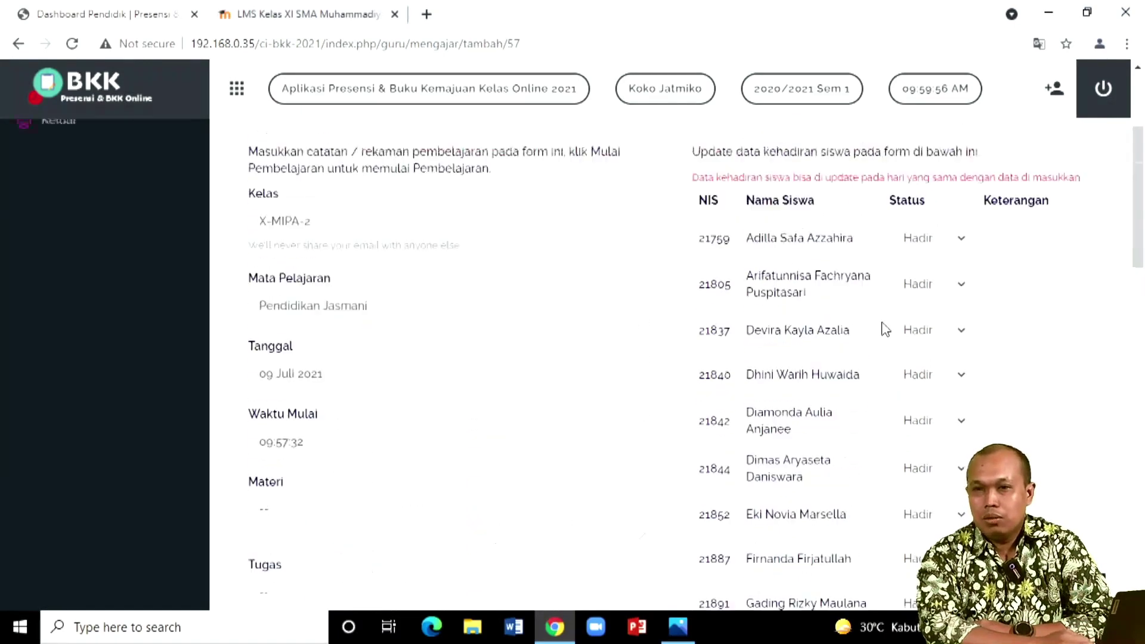
{"action": "scroll", "coordinate": [883, 327], "scroll_direction": "down", "scroll_amount": 1}
{"action": "scroll", "coordinate": [883, 327], "scroll_direction": "up", "scroll_amount": 2}
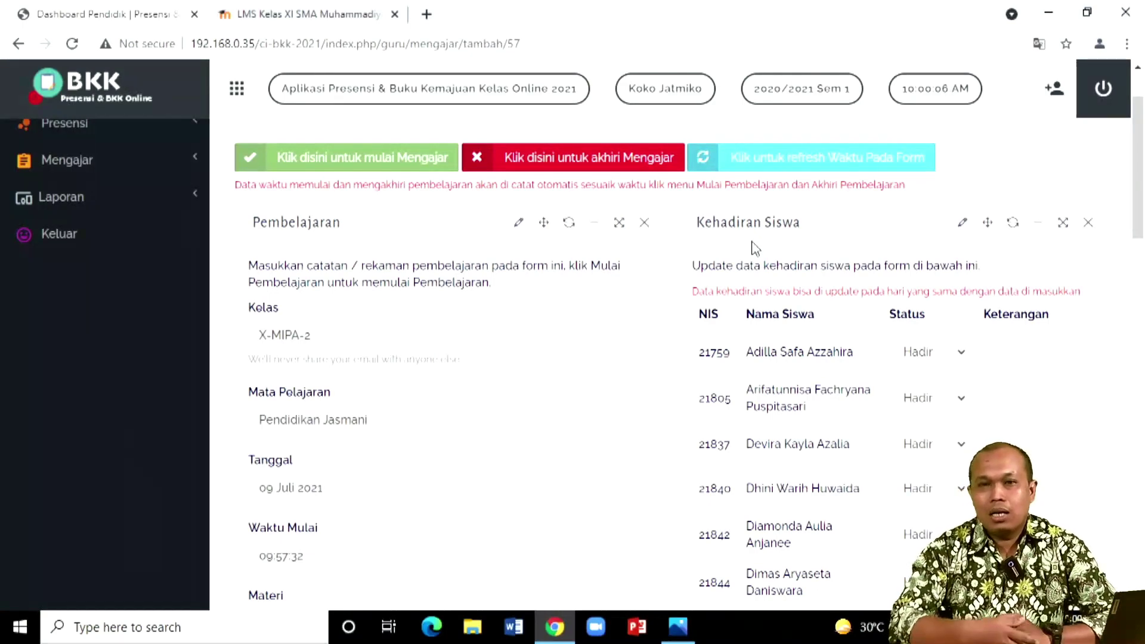
{"action": "scroll", "coordinate": [798, 358], "scroll_direction": "down", "scroll_amount": 2}
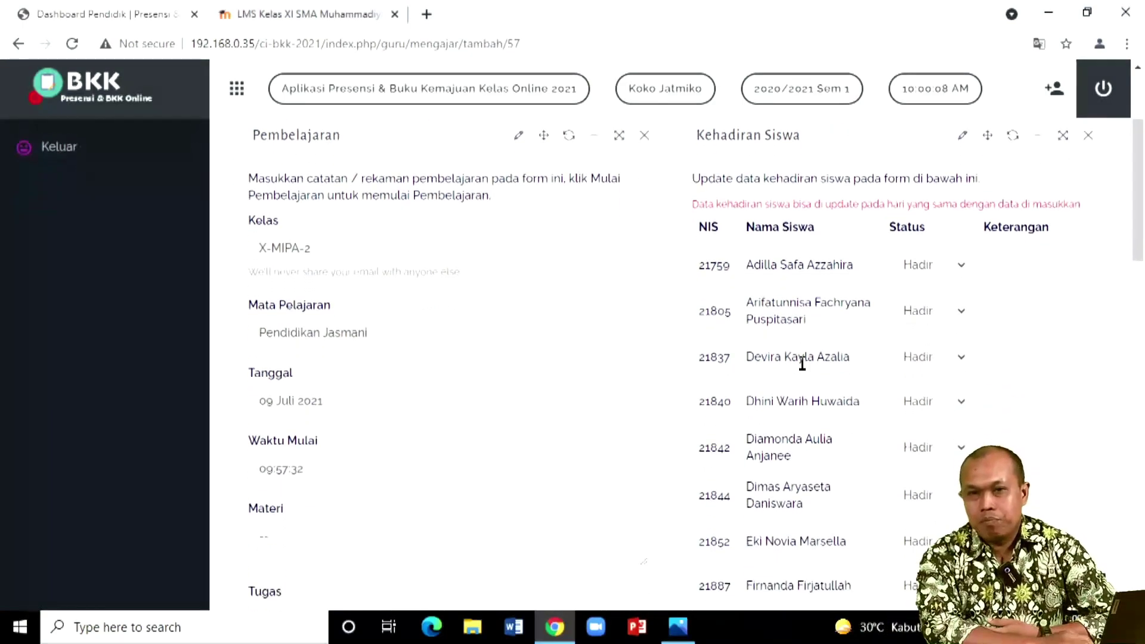
{"action": "scroll", "coordinate": [800, 364], "scroll_direction": "up", "scroll_amount": 3}
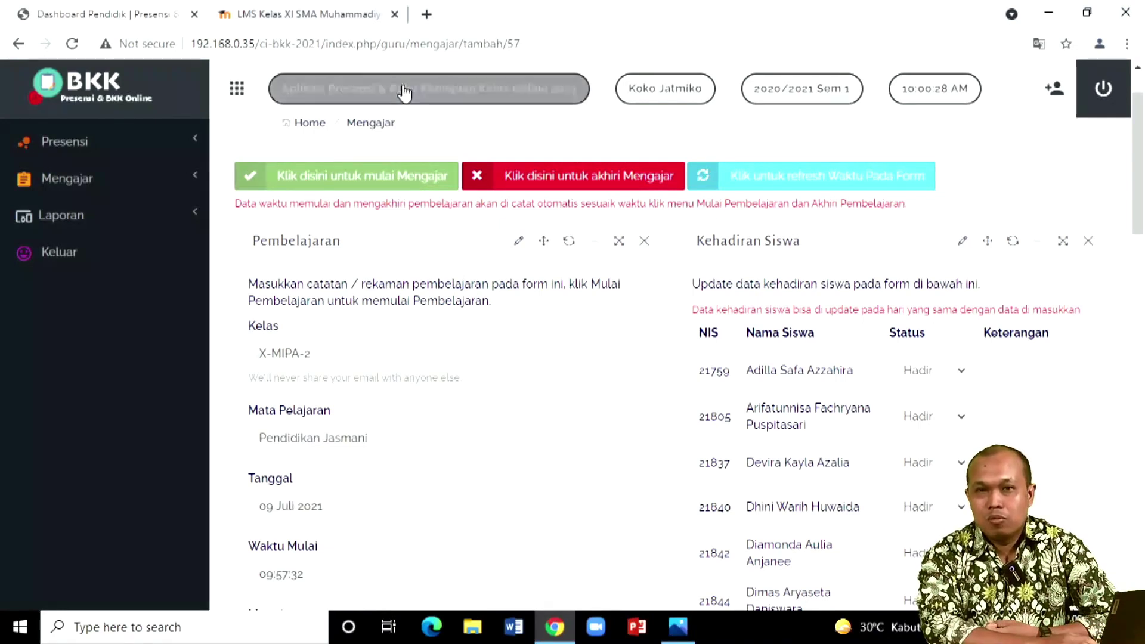
{"action": "left_click", "coordinate": [334, 16]}
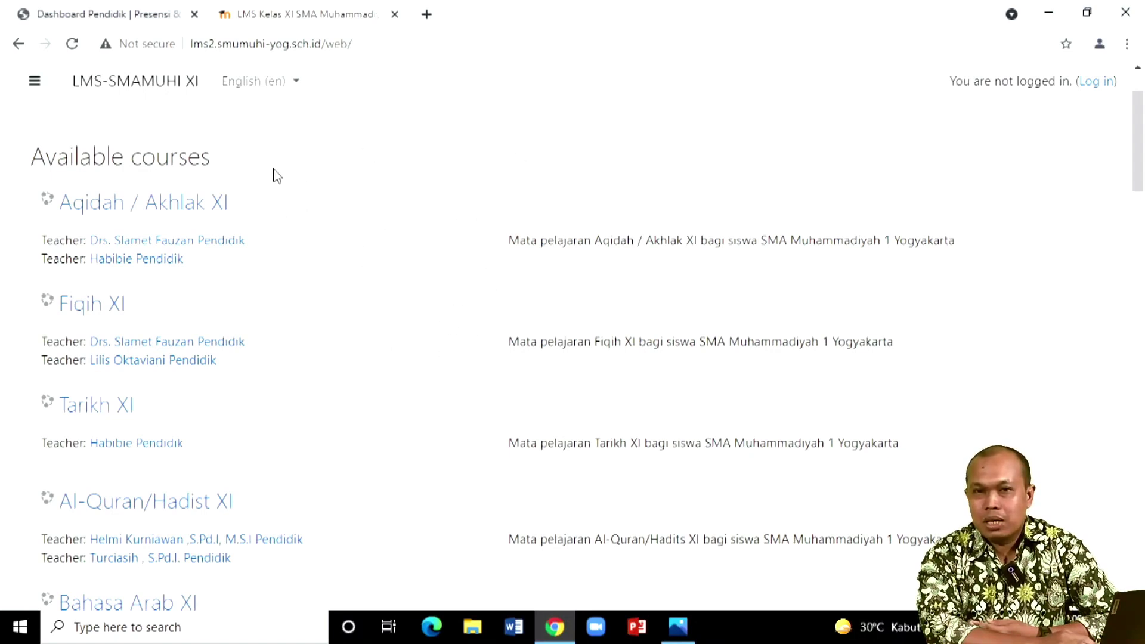
{"action": "left_click", "coordinate": [125, 18]}
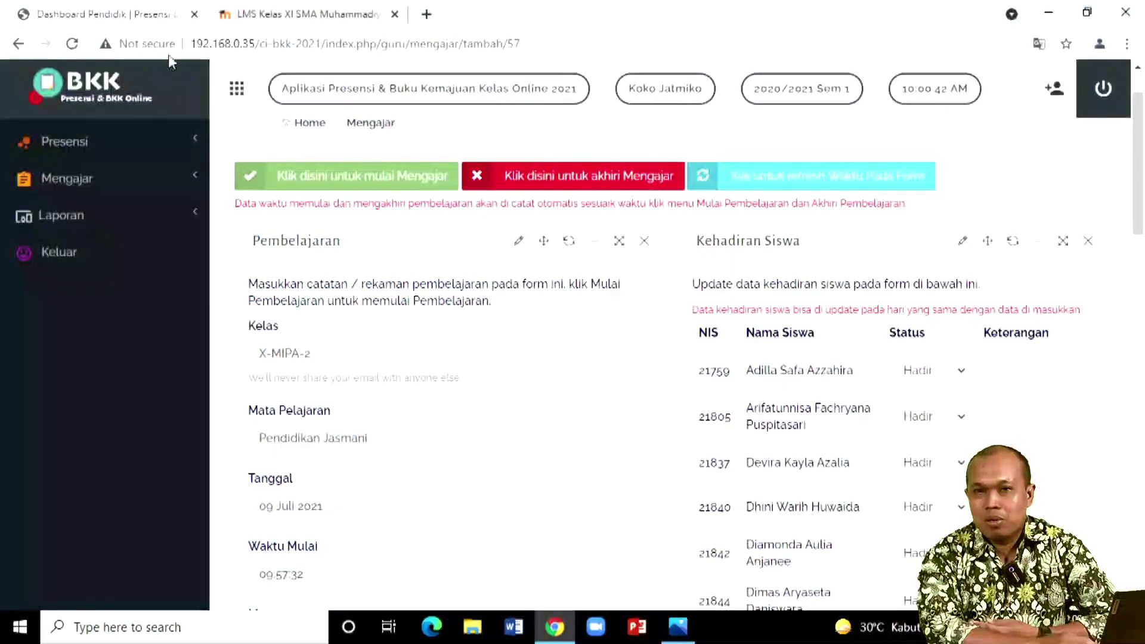
{"action": "scroll", "coordinate": [412, 343], "scroll_direction": "down", "scroll_amount": 3}
{"action": "scroll", "coordinate": [414, 352], "scroll_direction": "down", "scroll_amount": 2}
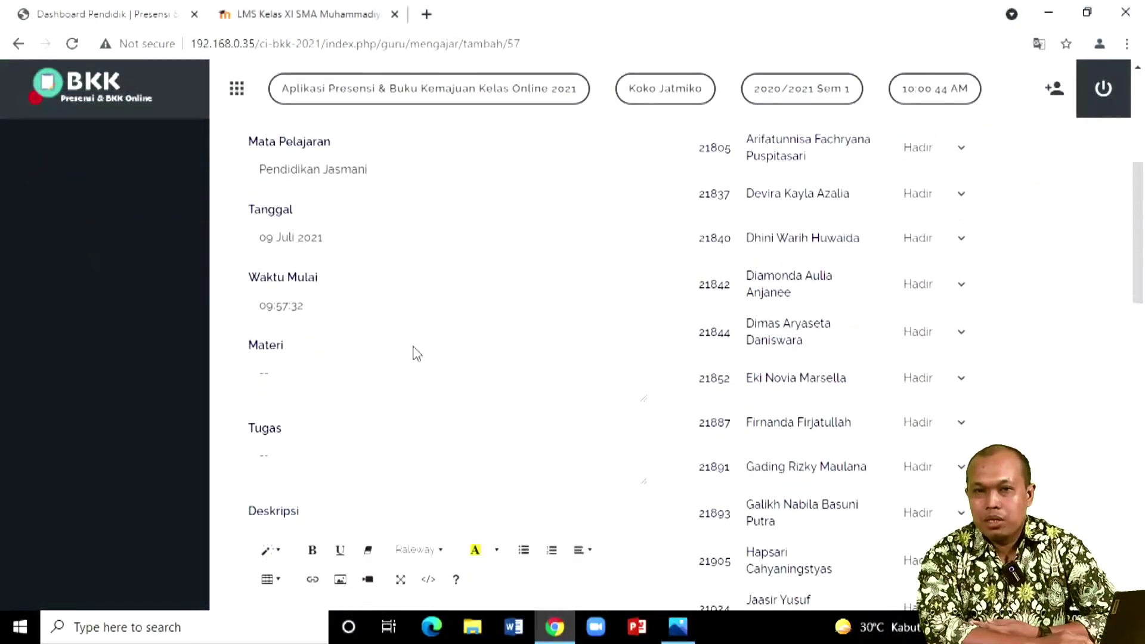
Fill Materi with 'Perbma' and Tugas with '-Bolajar dari Videoi Pembelajaran'.
{"action": "left_click", "coordinate": [314, 382]}
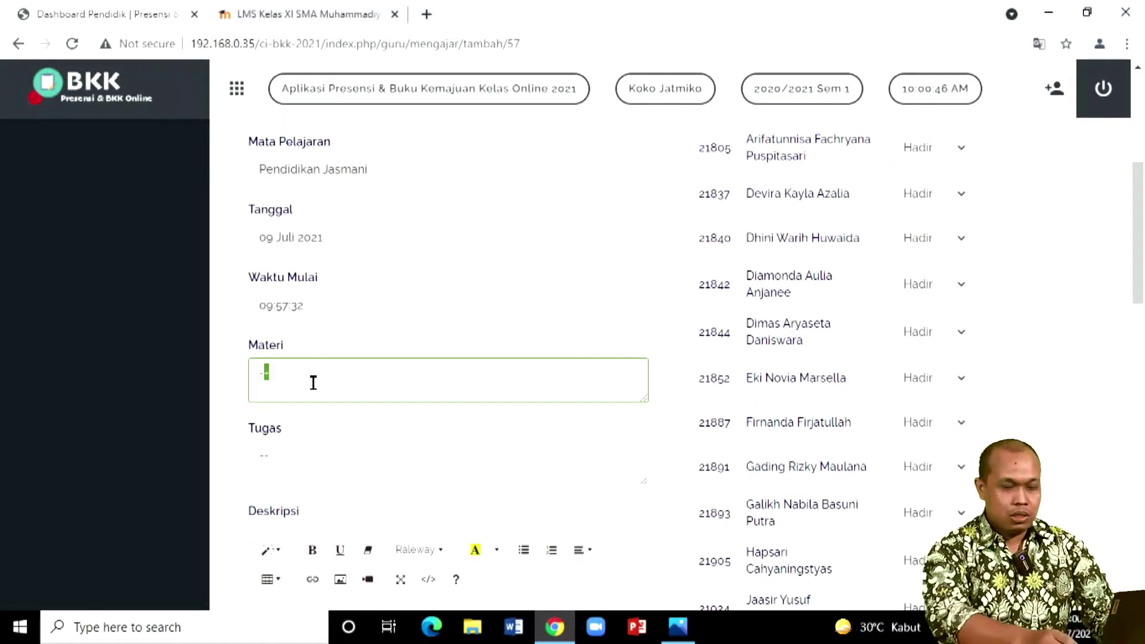
{"action": "type", "text": "Pe"}
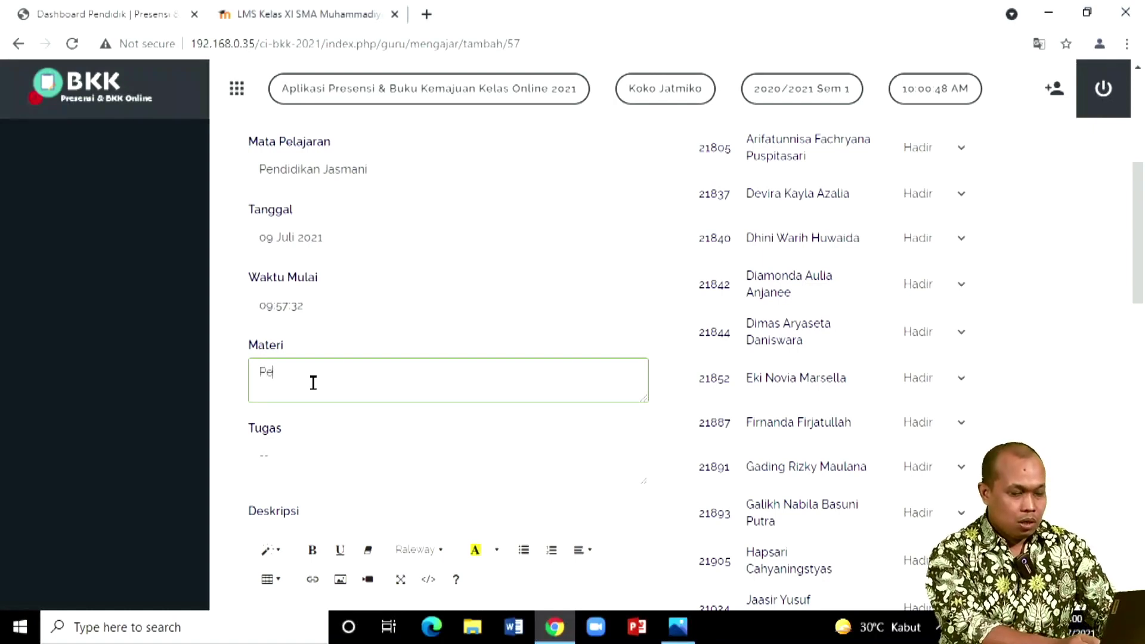
{"action": "type", "text": "rb"}
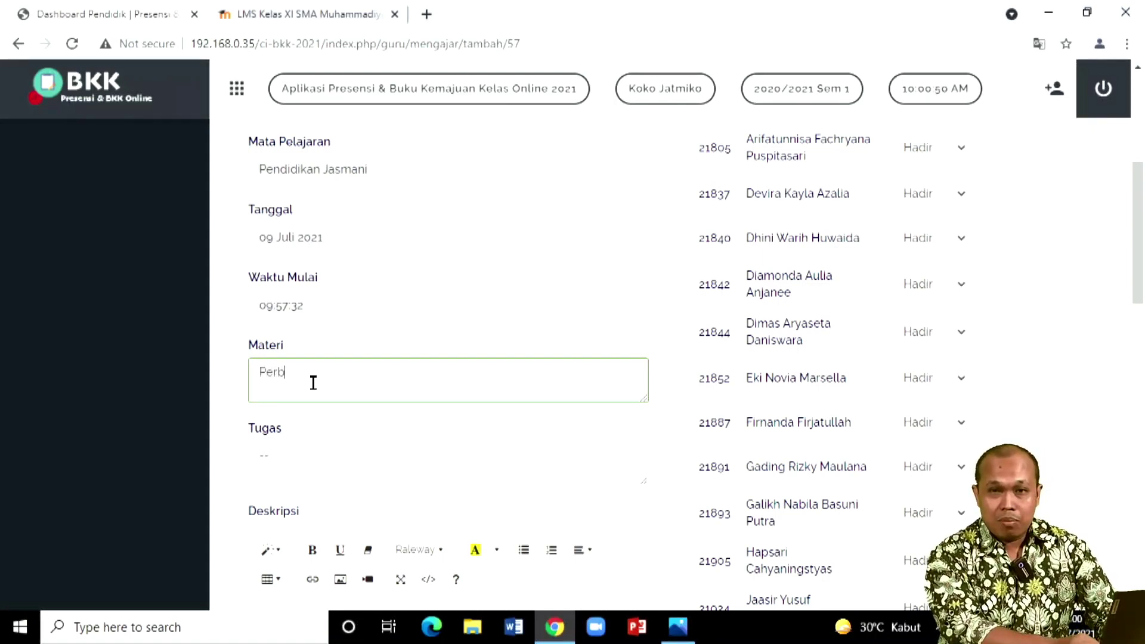
{"action": "type", "text": "mainan Bola Besar"}
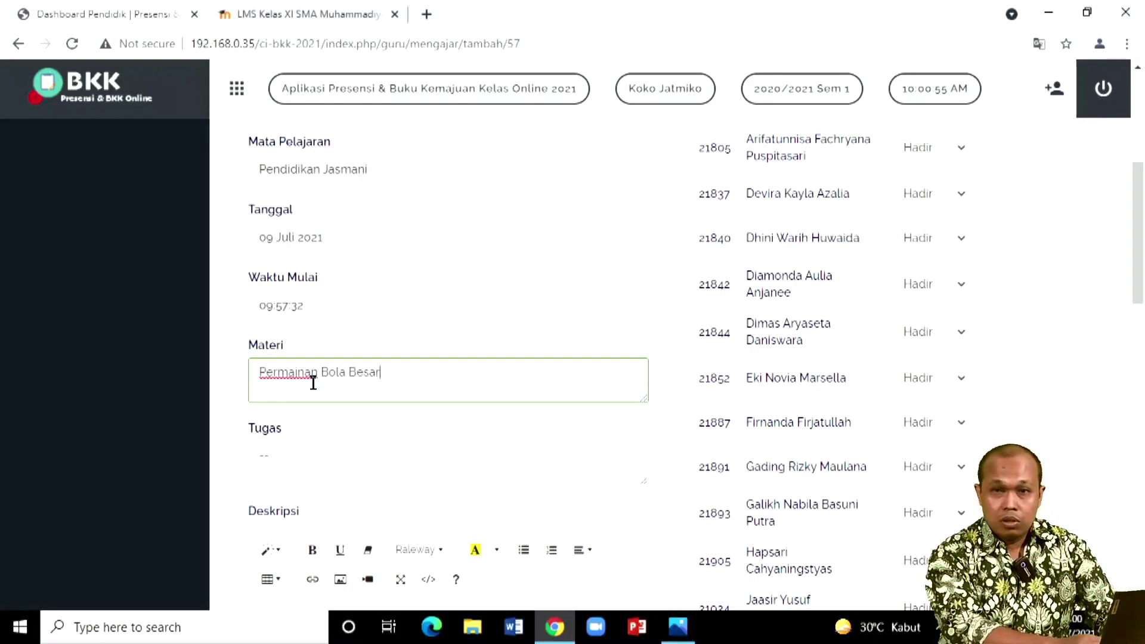
{"action": "key", "text": "Tab"}
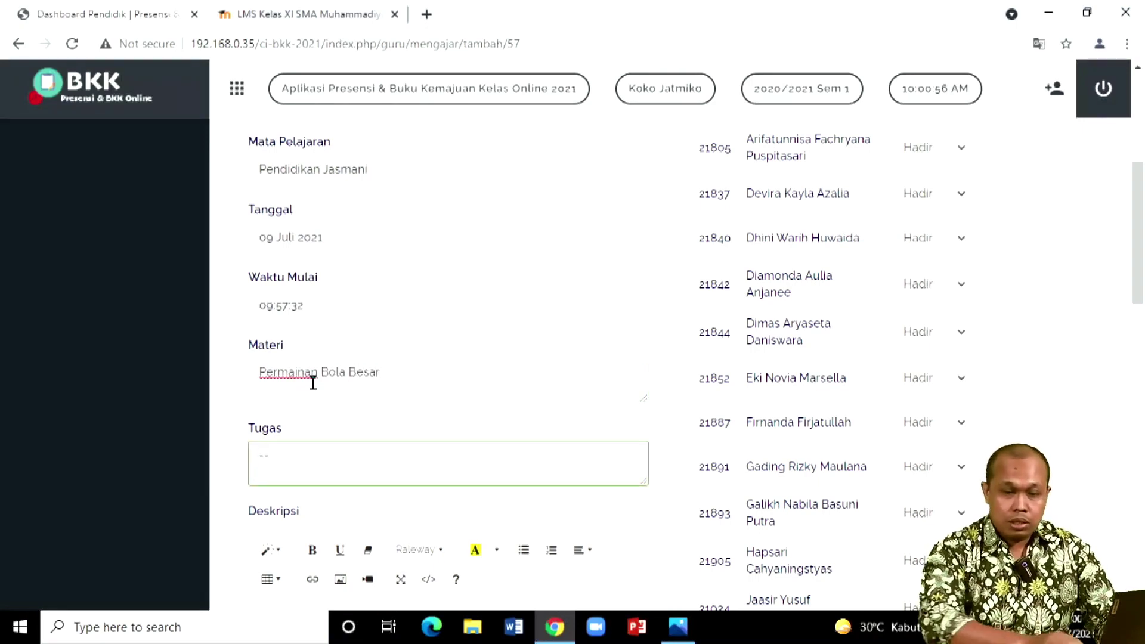
{"action": "type", "text": "-"}
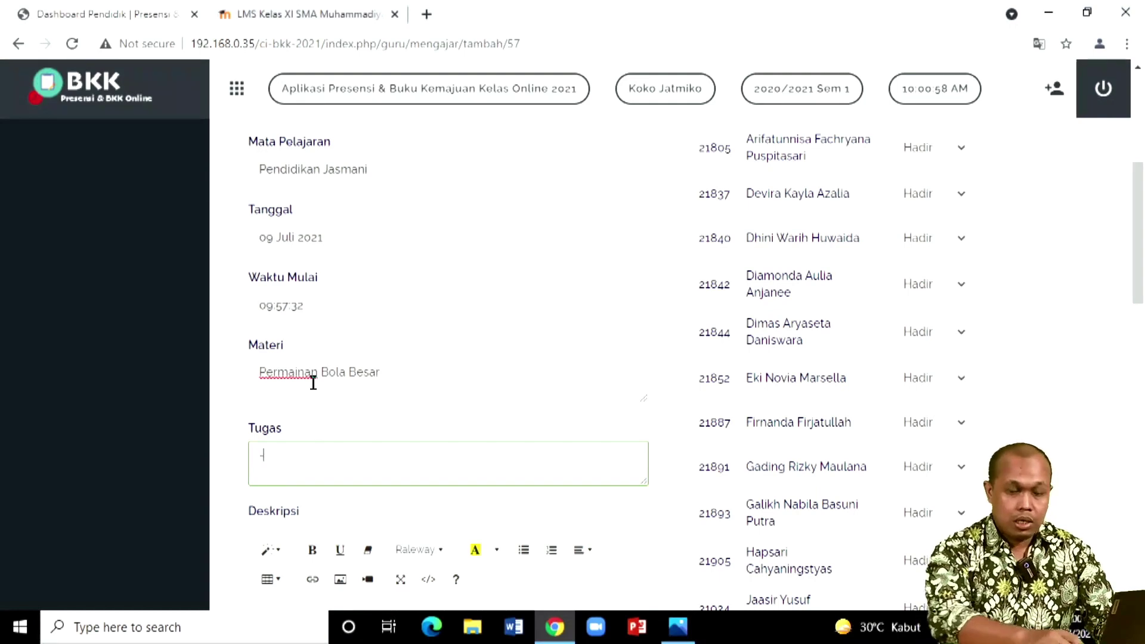
{"action": "type", "text": "Bolajar dar"}
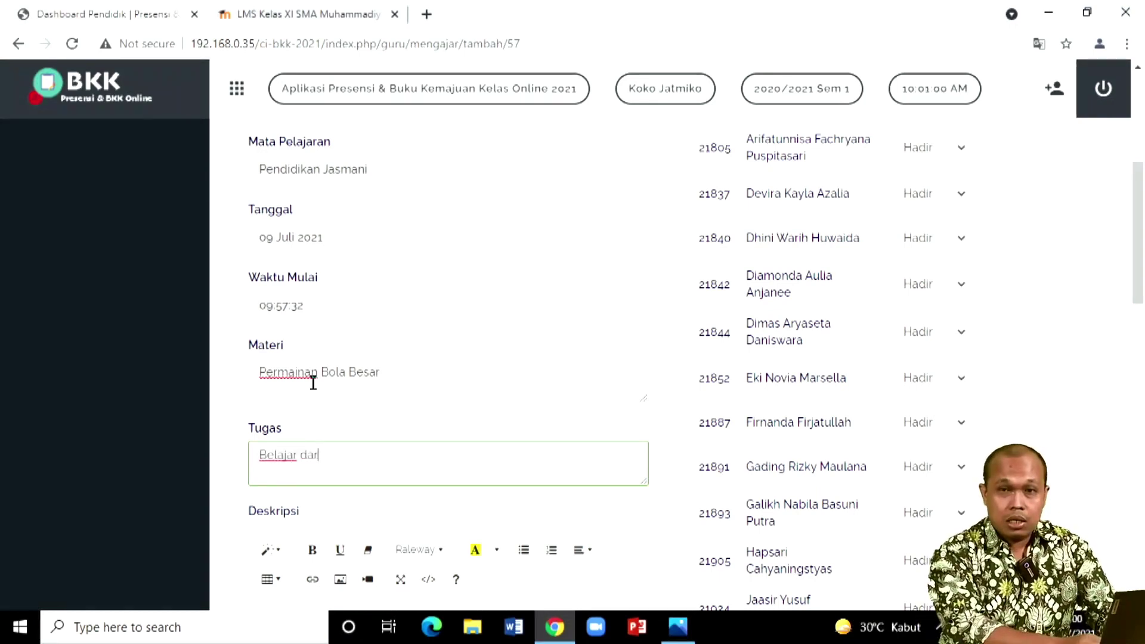
{"action": "type", "text": "i Videoi Pembelaj"}
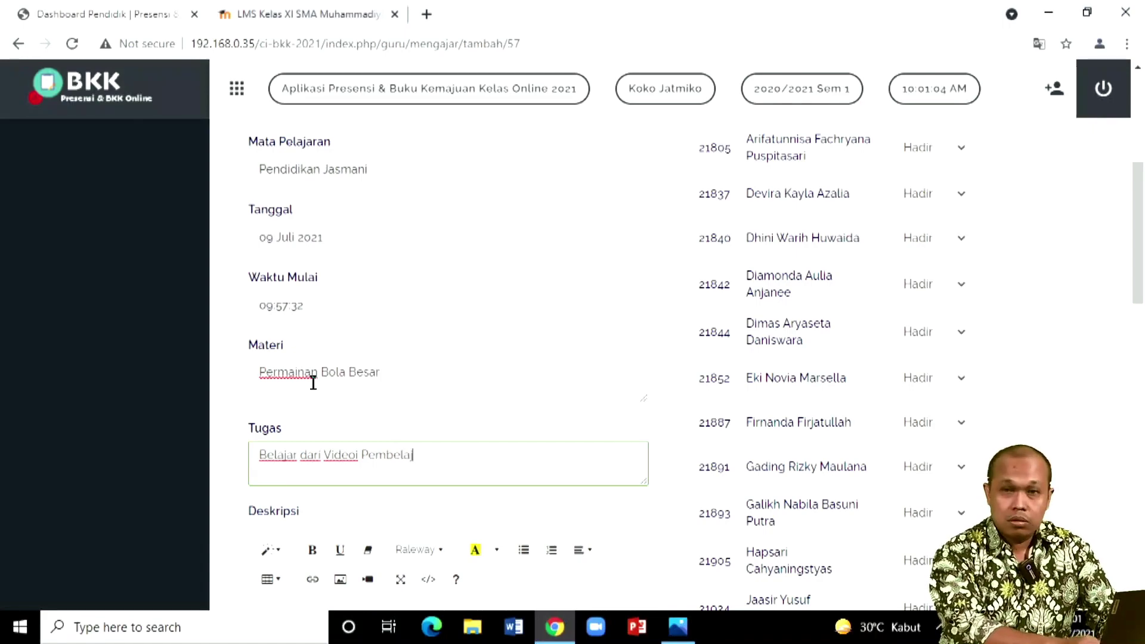
{"action": "type", "text": "aran"}
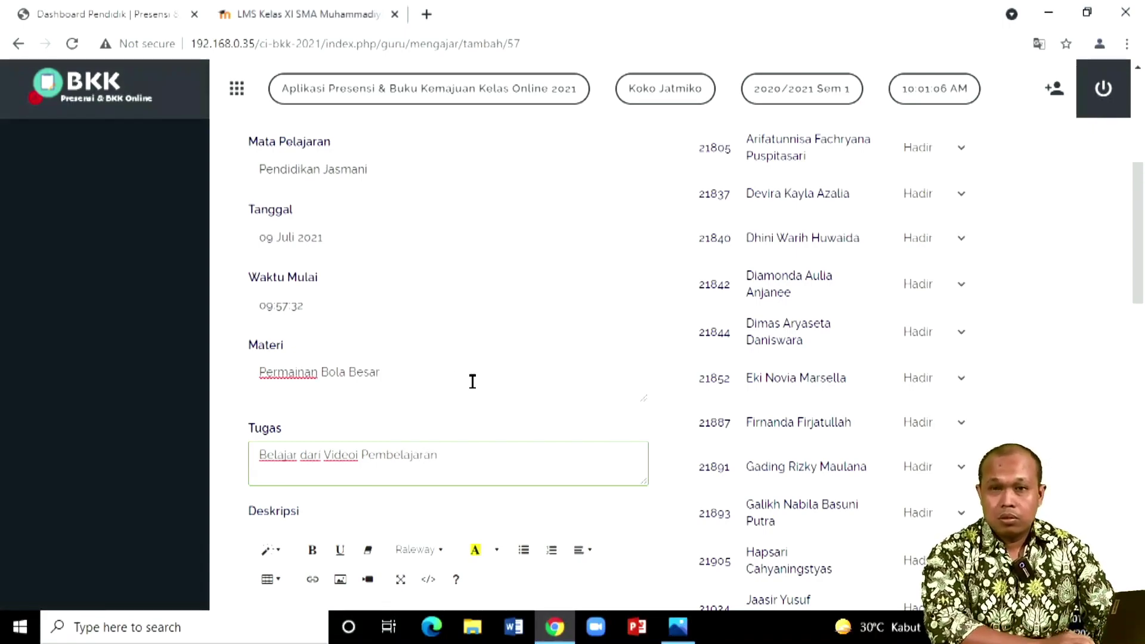
Write the Deskripsi on Sepak Bola material, telling students to learn from SMA Muhi's YouTube for Penjaskes.
{"action": "scroll", "coordinate": [471, 385], "scroll_direction": "down", "scroll_amount": 3}
{"action": "left_click", "coordinate": [337, 419]}
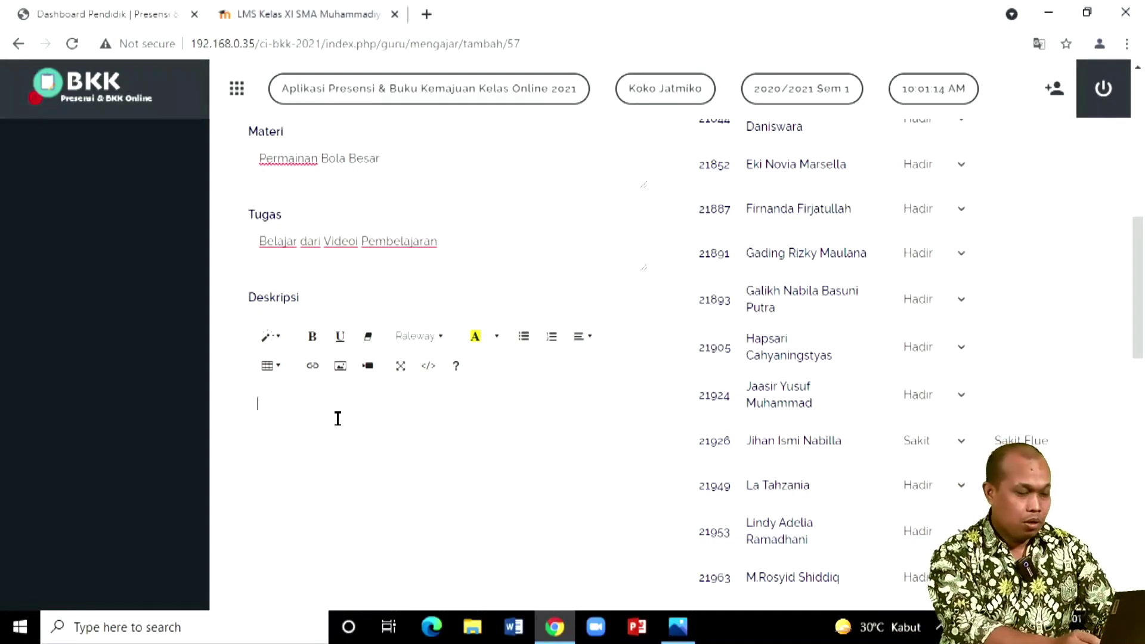
{"action": "type", "text": "en"}
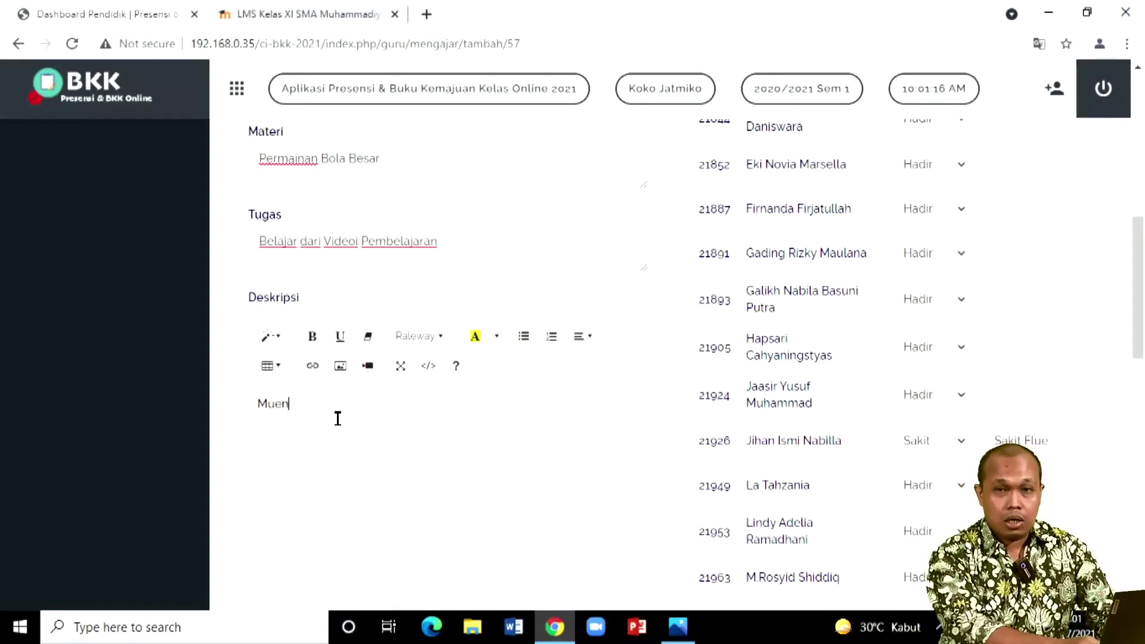
{"action": "key", "text": "BackSpace"}
{"action": "type", "text": "ener"}
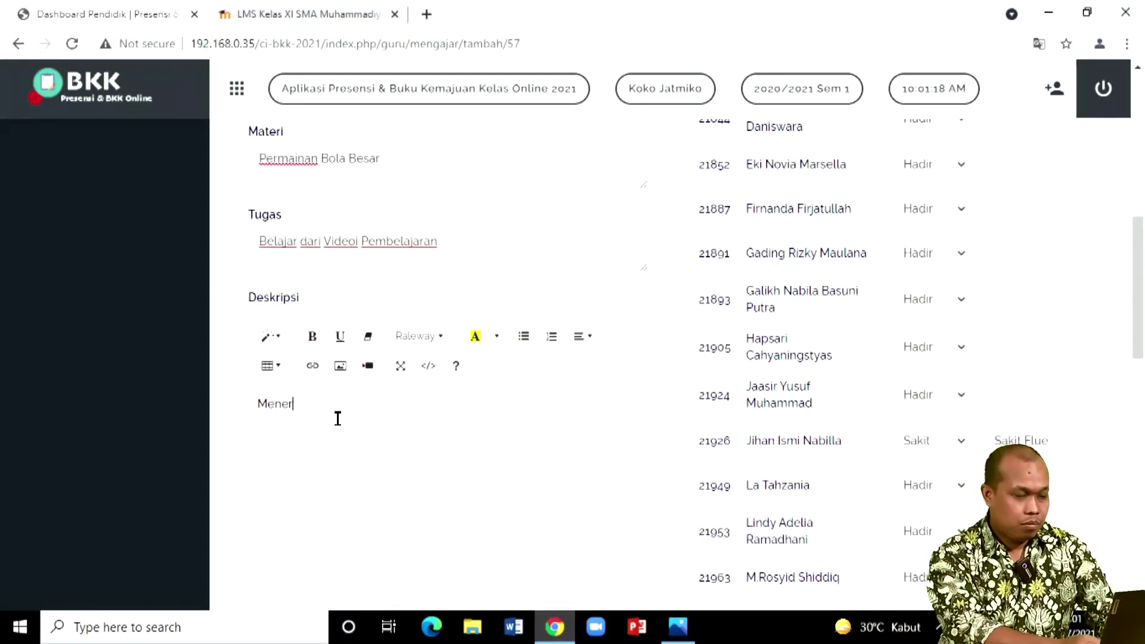
{"action": "type", "text": "angkan"}
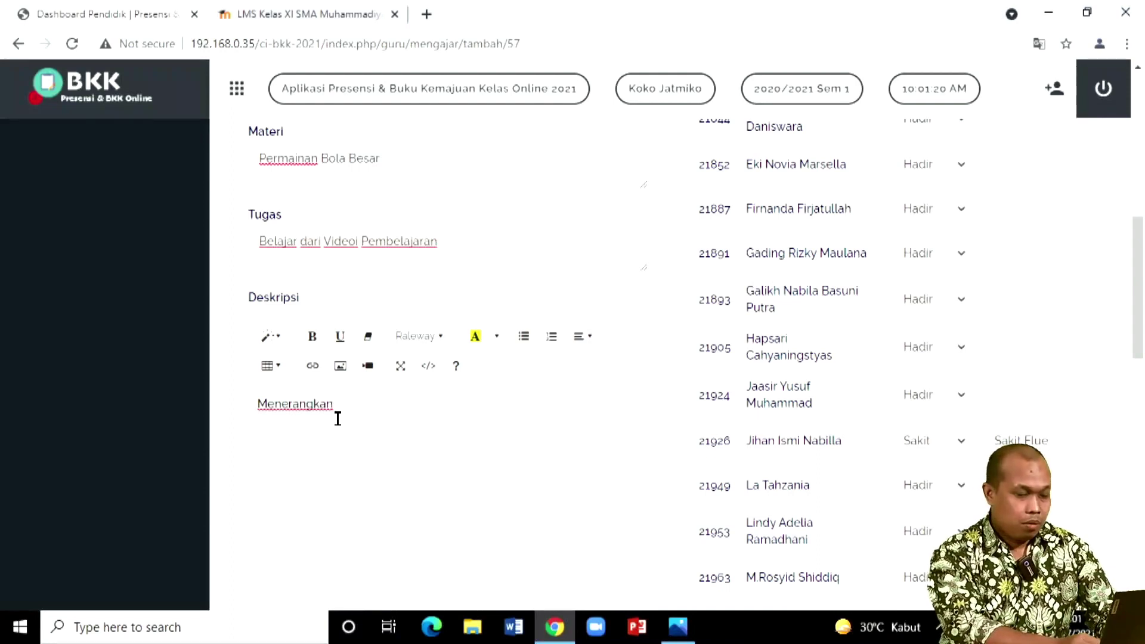
{"action": "type", "text": " materi Bo"}
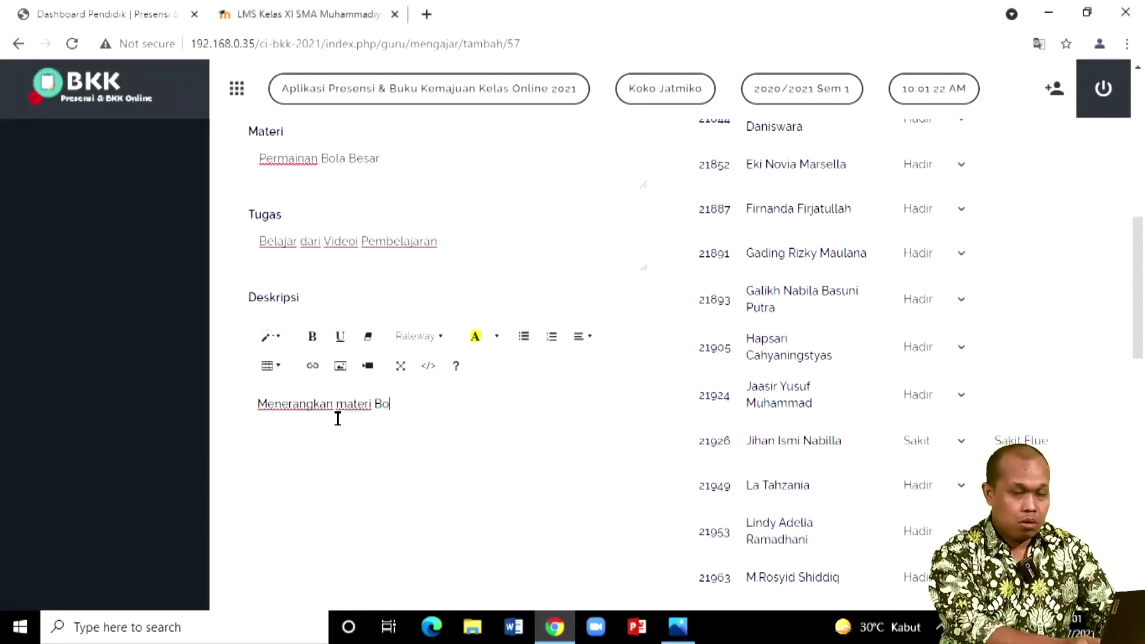
{"action": "key", "text": "BackSpace"}
{"action": "key", "text": "BackSpace"}
{"action": "type", "text": "Sepak "}
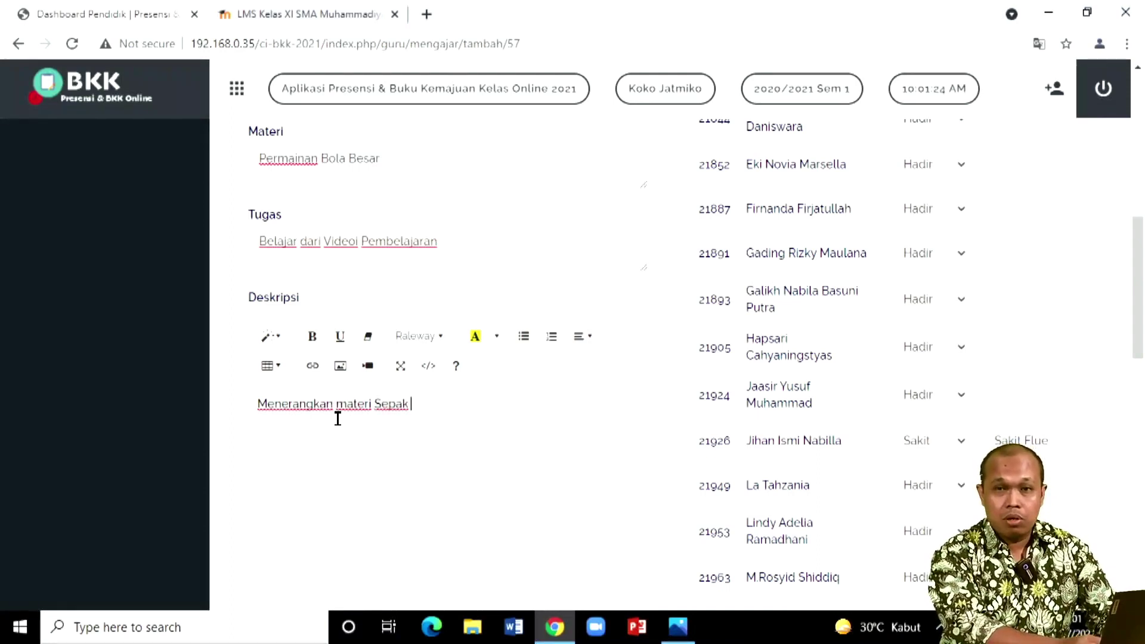
{"action": "type", "text": "Bola"}
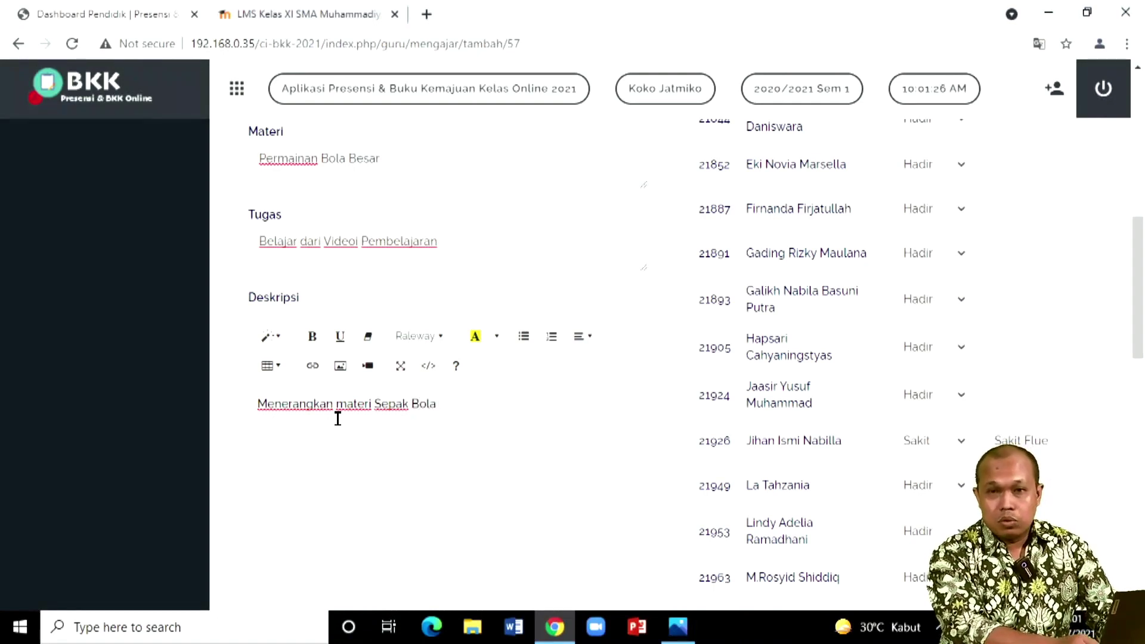
{"action": "key", "text": "Return"}
{"action": "type", "text": "Me"}
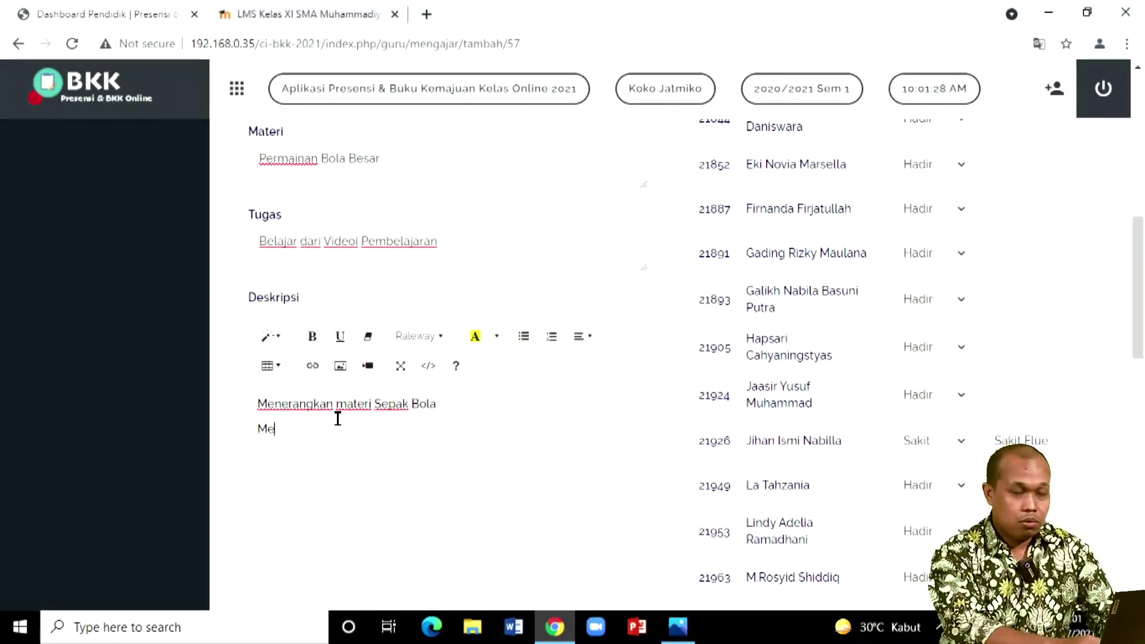
{"action": "type", "text": "b-"}
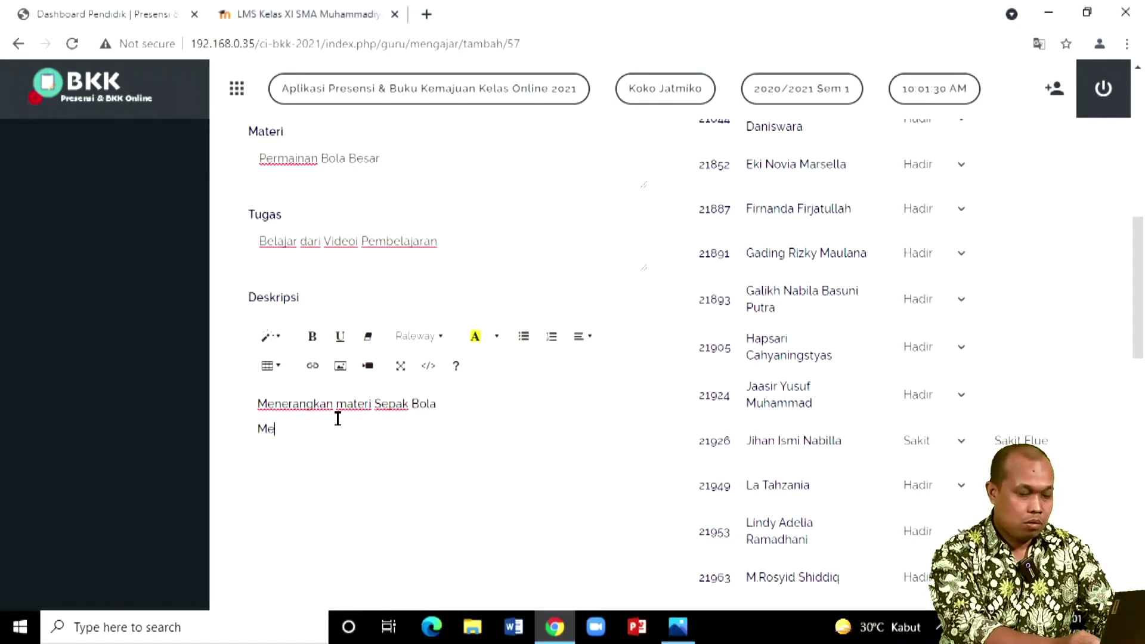
{"action": "type", "text": "S"}
{"action": "type", "text": "is"}
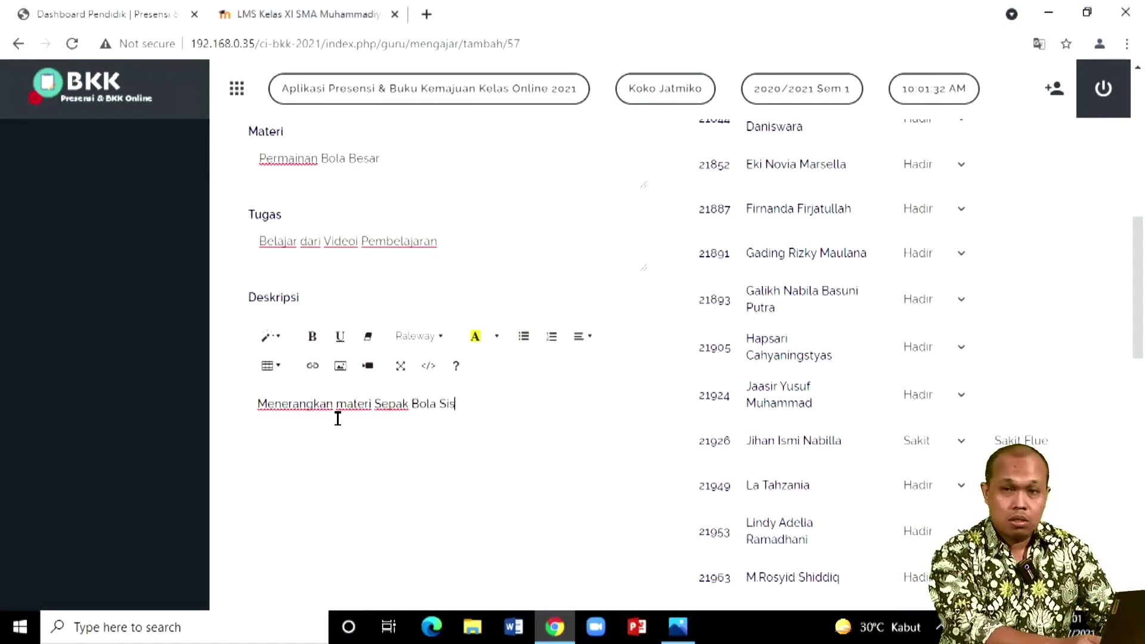
{"action": "type", "text": "wa di minta b"}
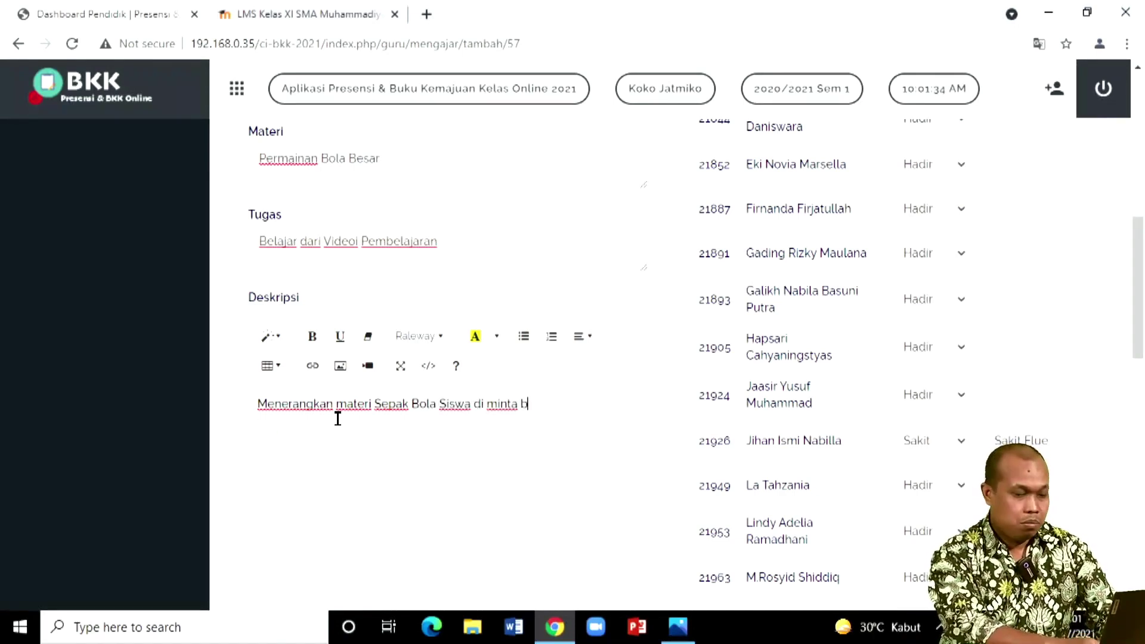
{"action": "type", "text": "elajar dari"}
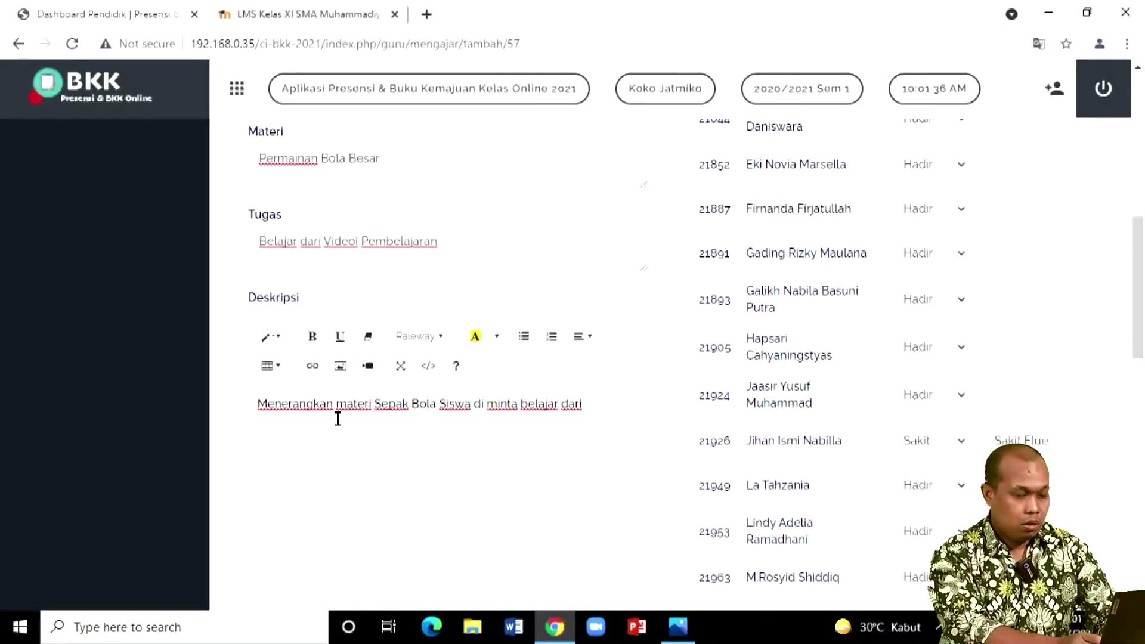
{"action": "type", "text": " Youtube"}
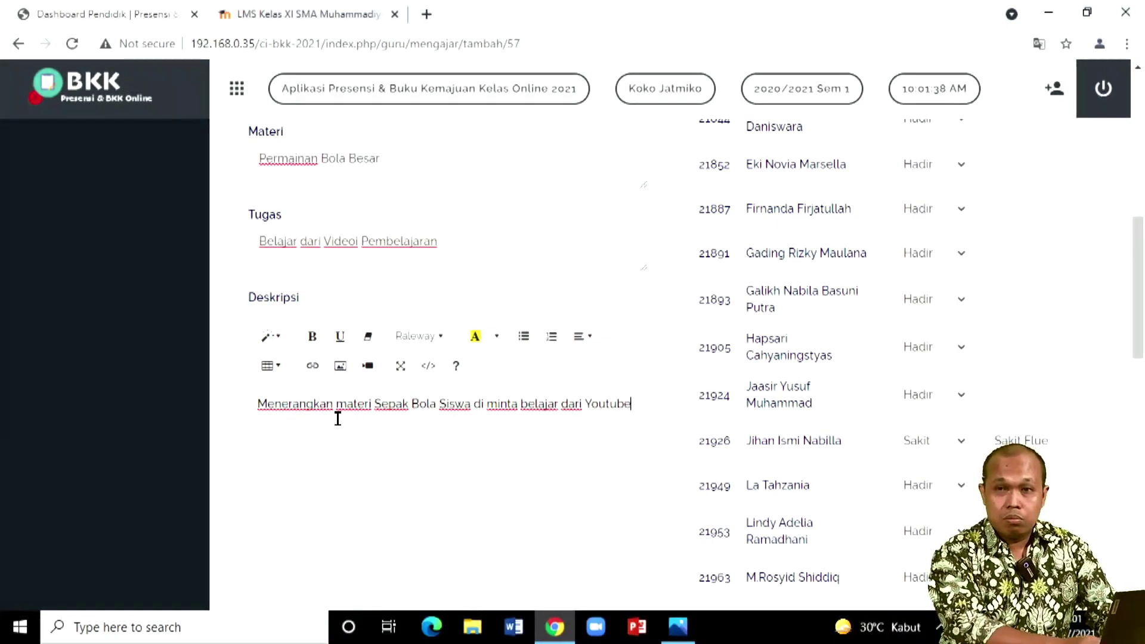
{"action": "type", "text": " SMA Muhi "}
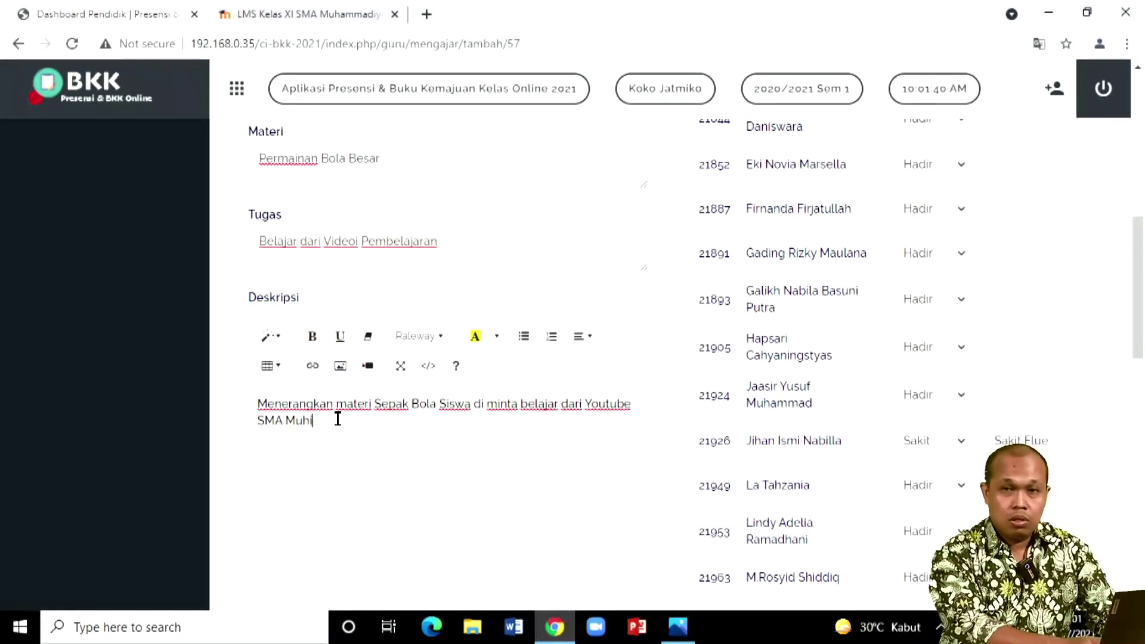
{"action": "type", "text": "pada mat"}
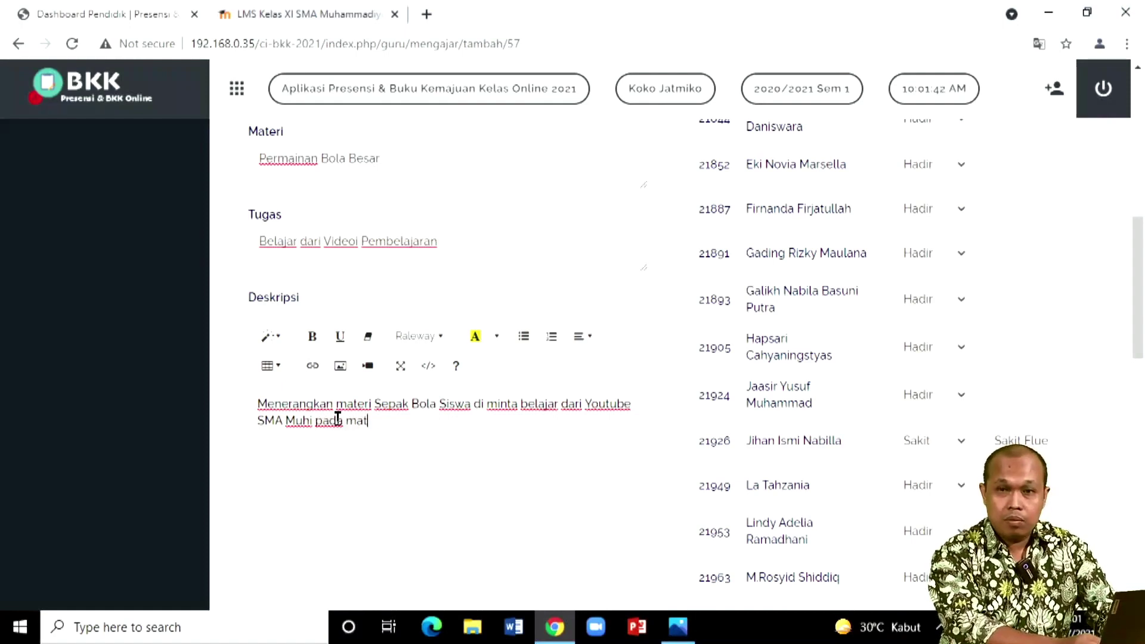
{"action": "type", "text": "eri Penajskes"}
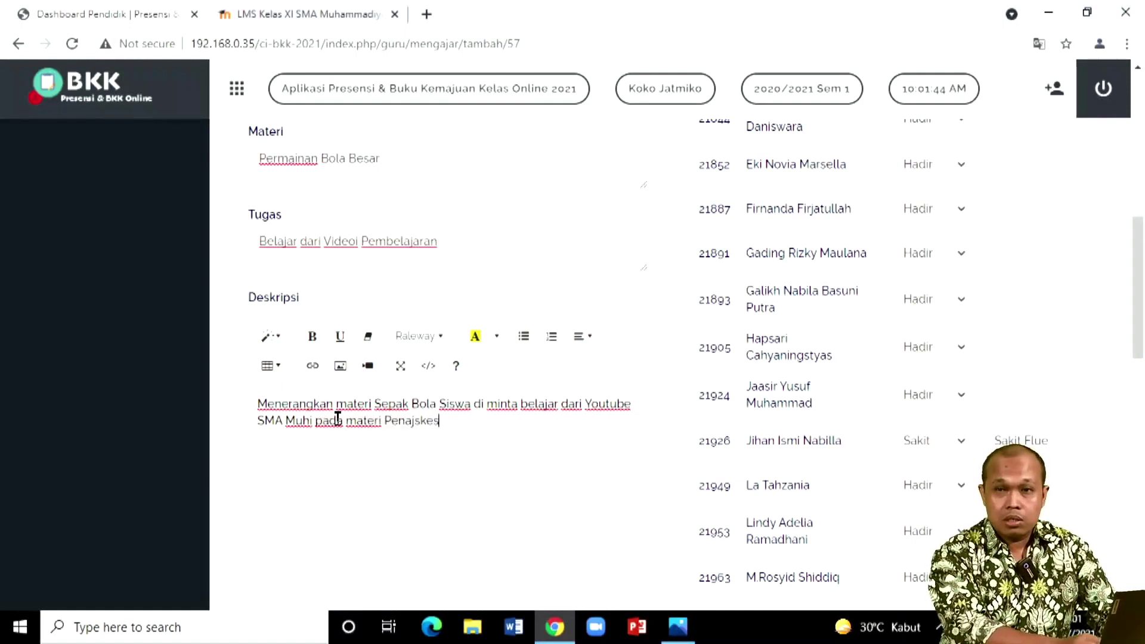
{"action": "type", "text": "ja"}
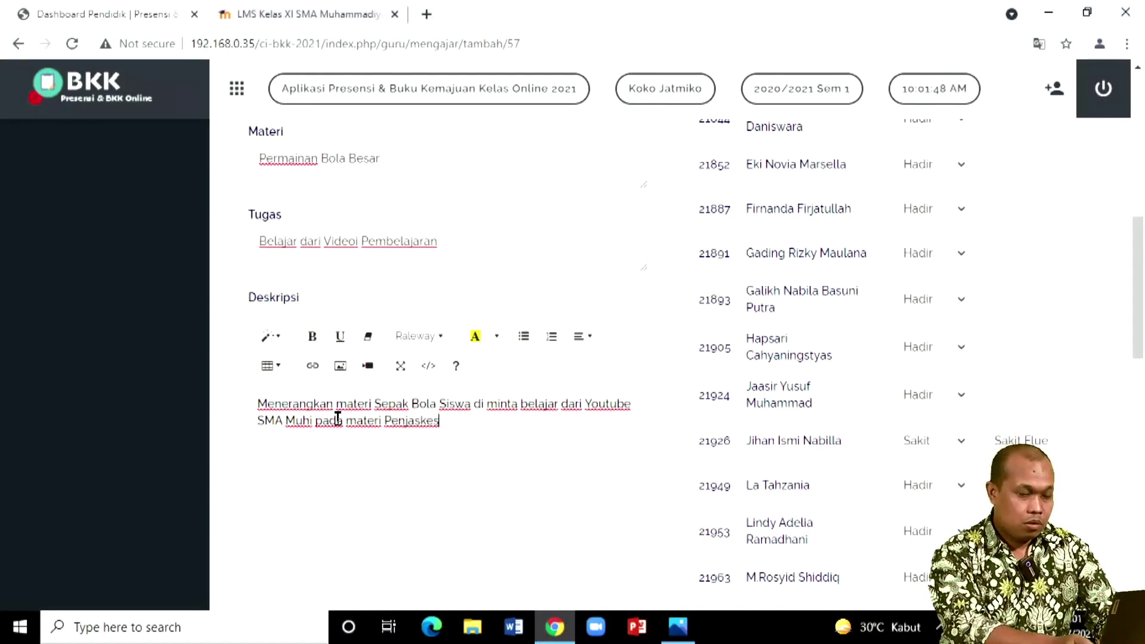
{"action": "type", "text": "skes- Sepak Bo"}
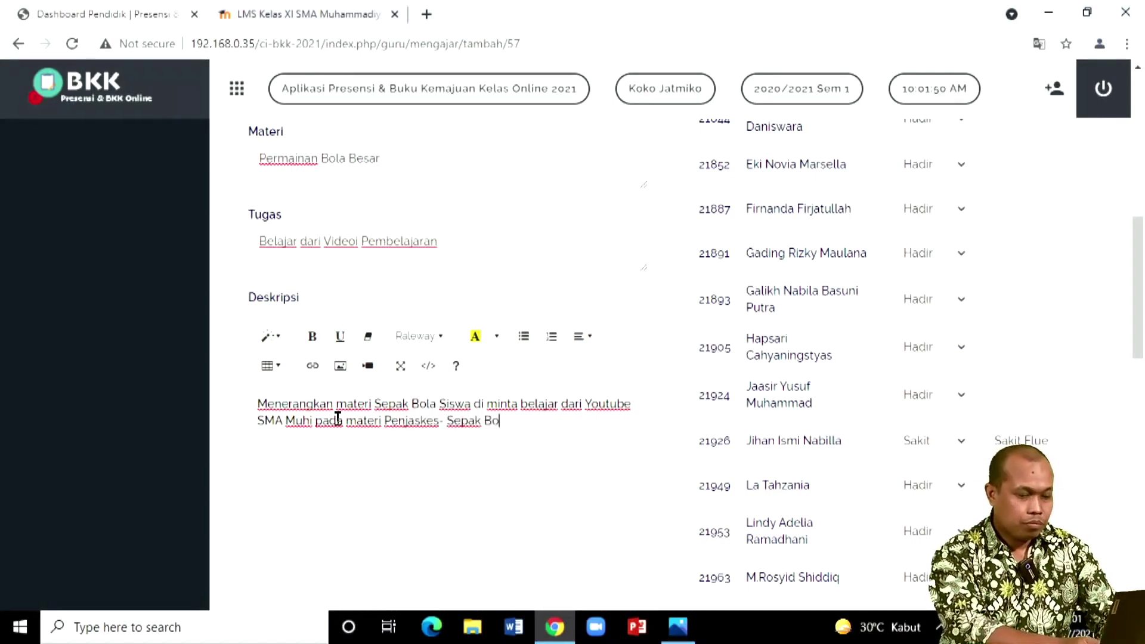
{"action": "type", "text": "la"}
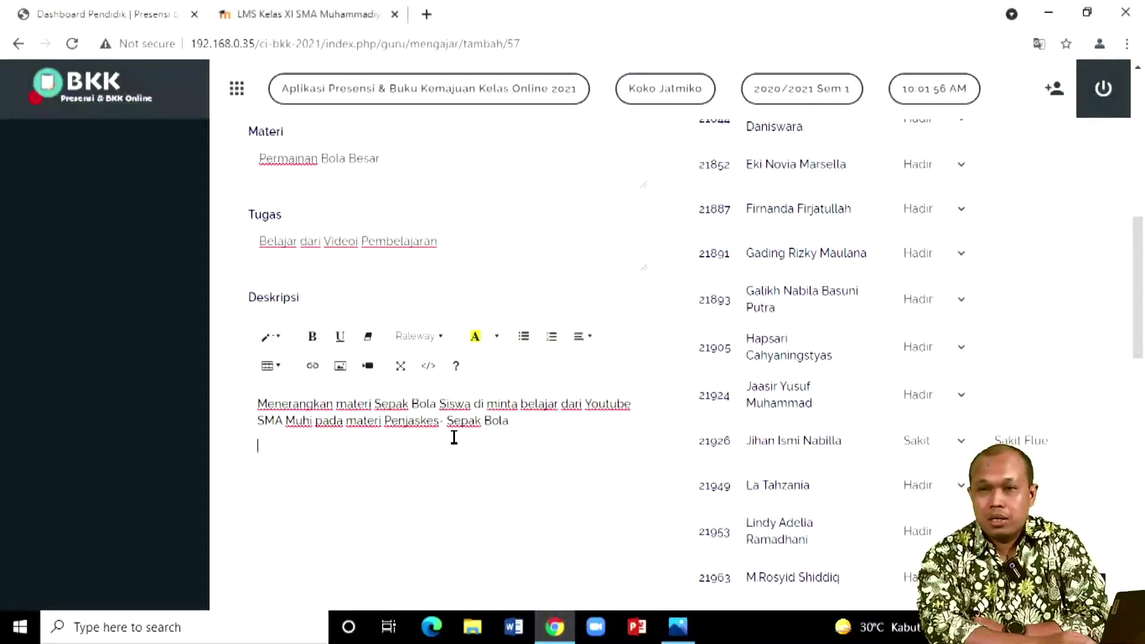
{"action": "key", "text": "Return"}
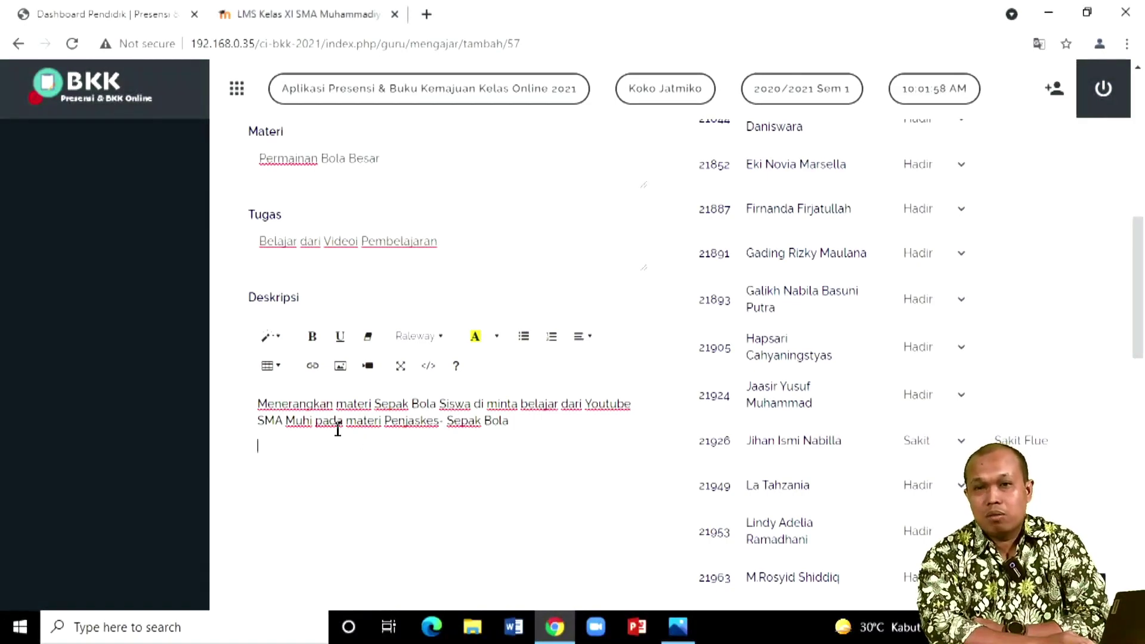
{"action": "scroll", "coordinate": [341, 435], "scroll_direction": "down", "scroll_amount": 1}
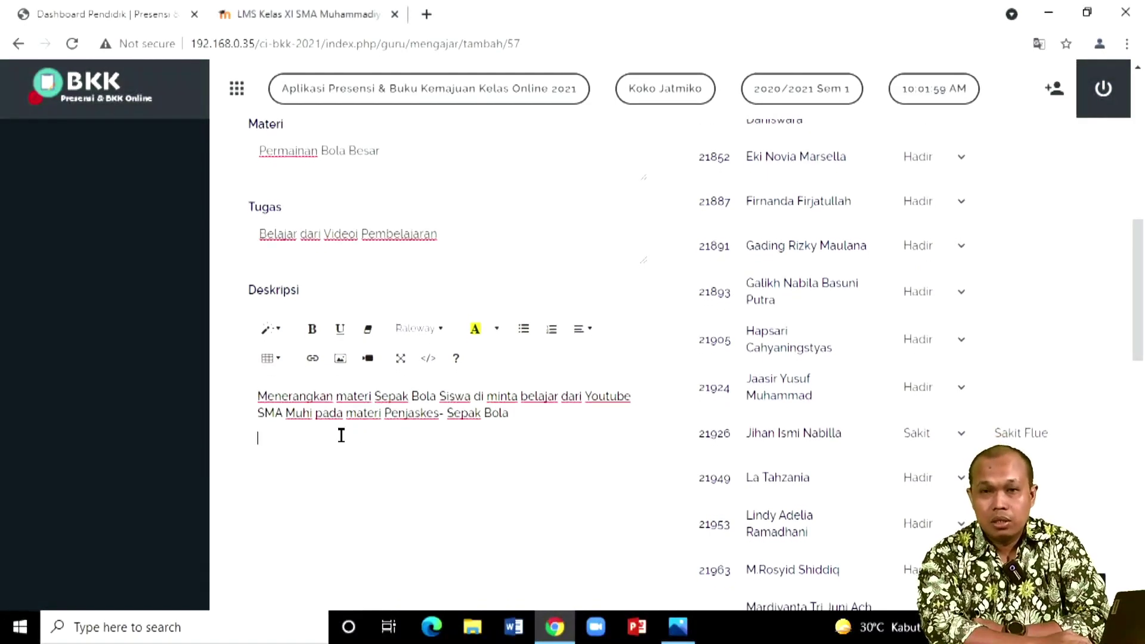
Insert the 'Peralatan softball' image from the Pictures folder below the lesson description text.
{"action": "left_click", "coordinate": [341, 346]}
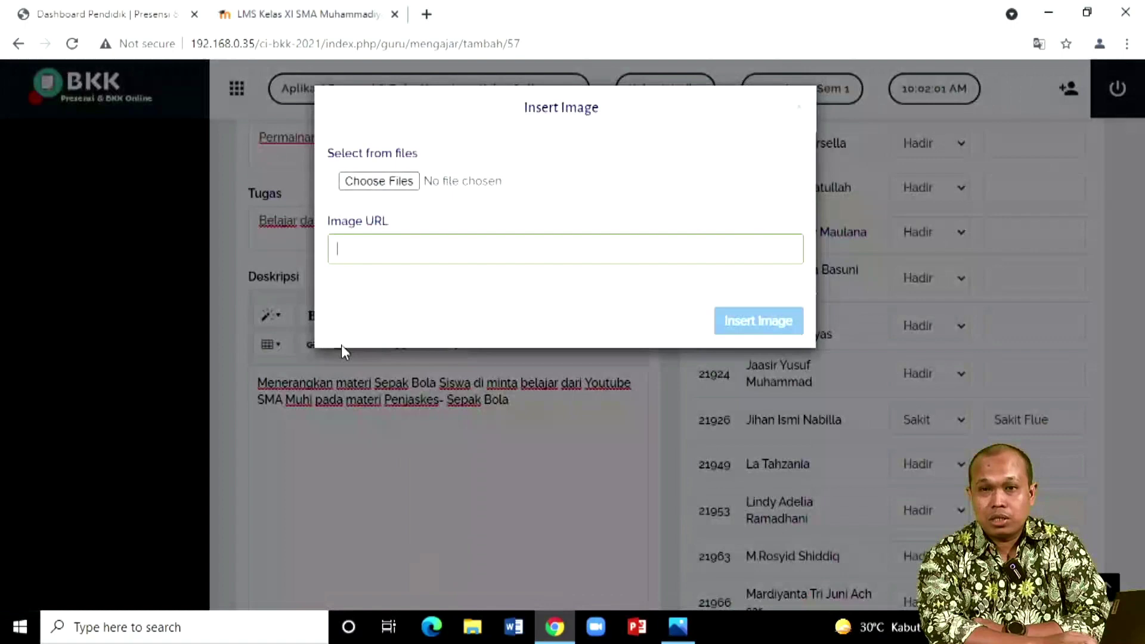
{"action": "left_click", "coordinate": [378, 182]}
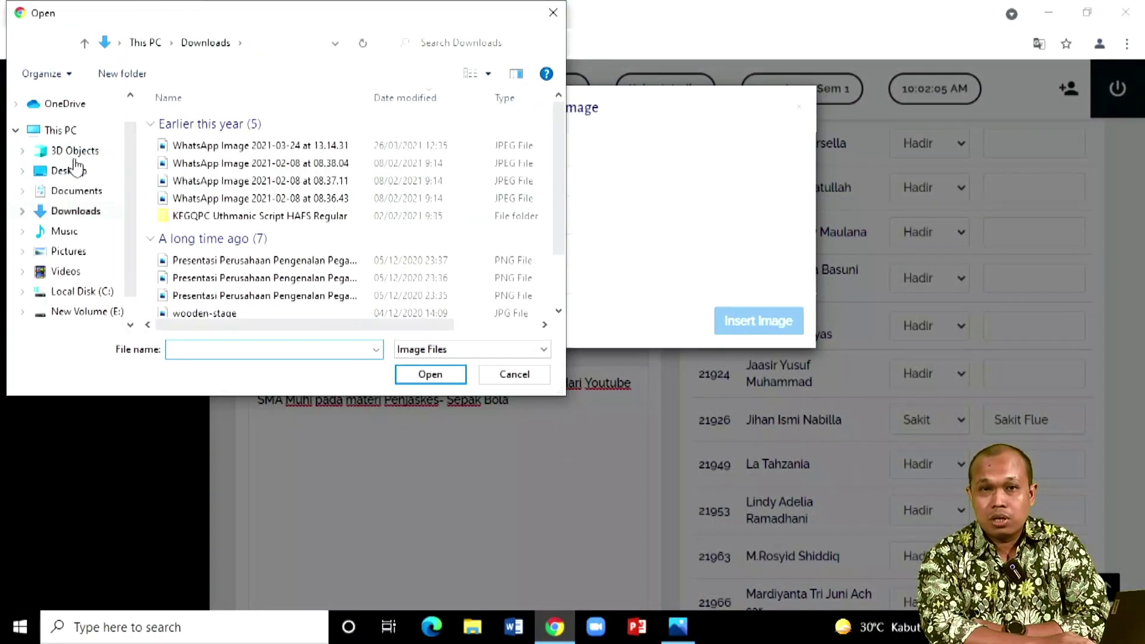
{"action": "left_click", "coordinate": [69, 251]}
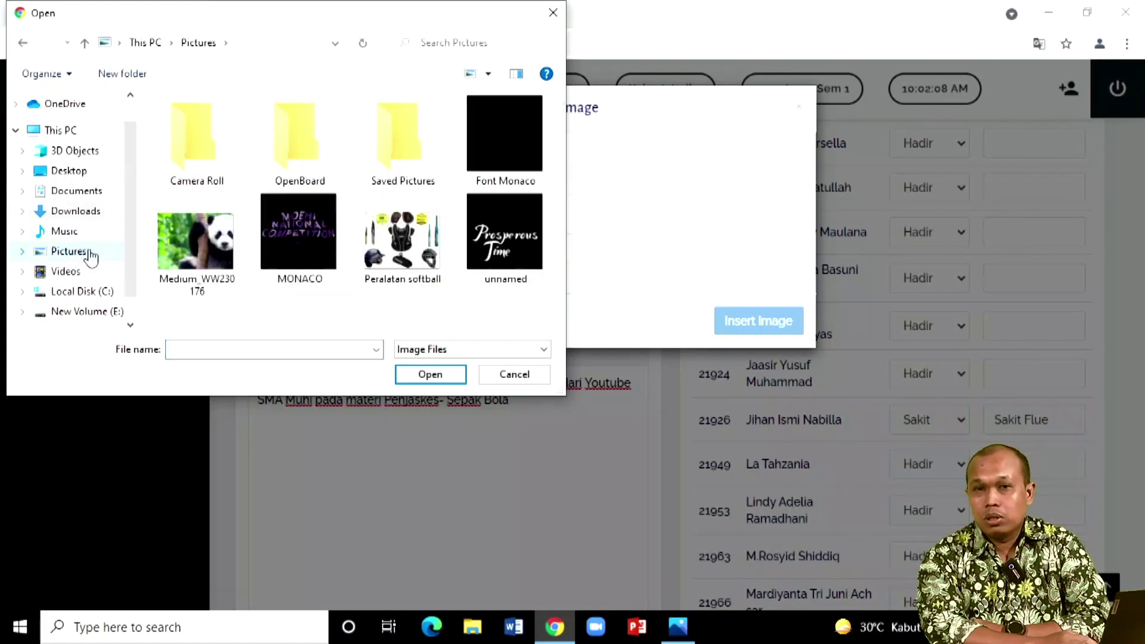
{"action": "double_click", "coordinate": [408, 242]}
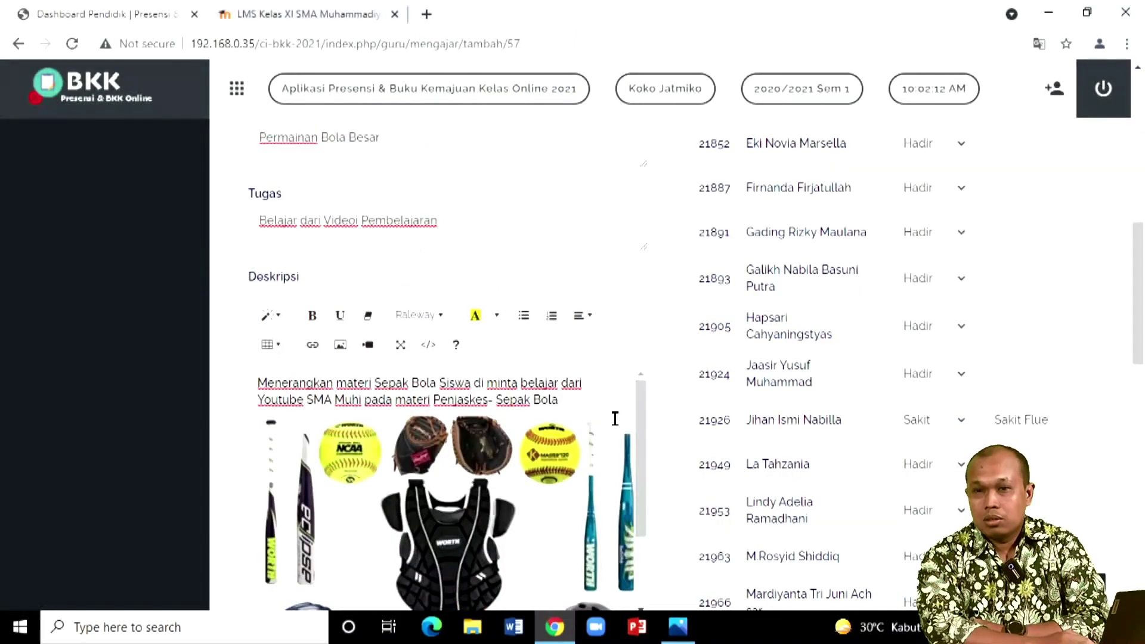
{"action": "scroll", "coordinate": [680, 402], "scroll_direction": "down", "scroll_amount": 5}
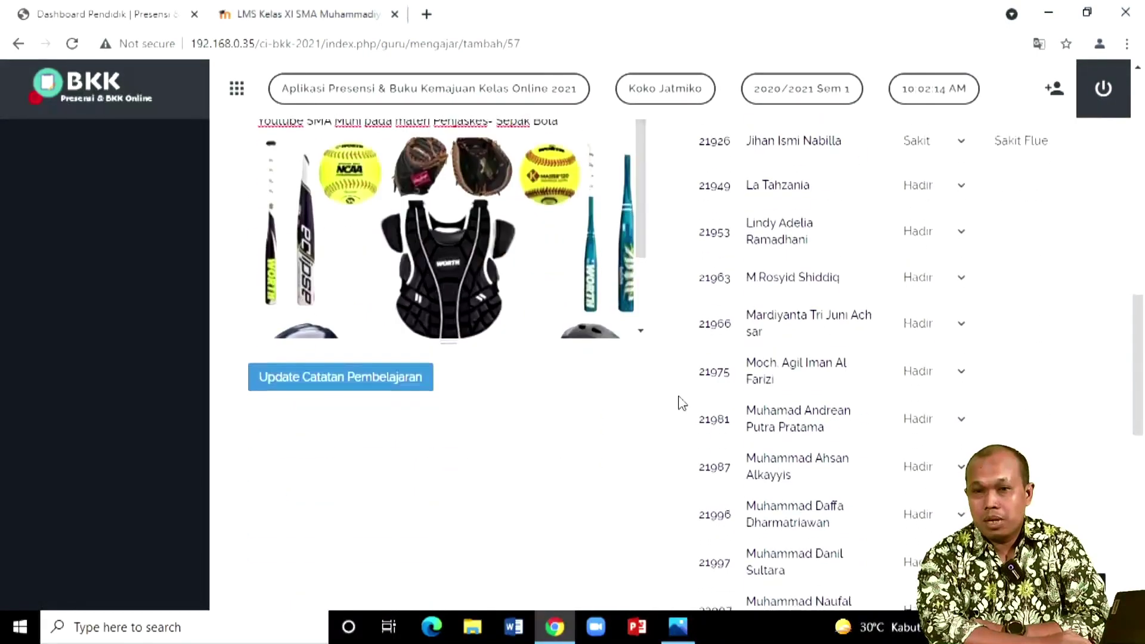
Save the notes with Update Catatan Pembelajaran and return to the top of the X-MIPA-2 Mengajar page.
{"action": "left_click", "coordinate": [324, 389]}
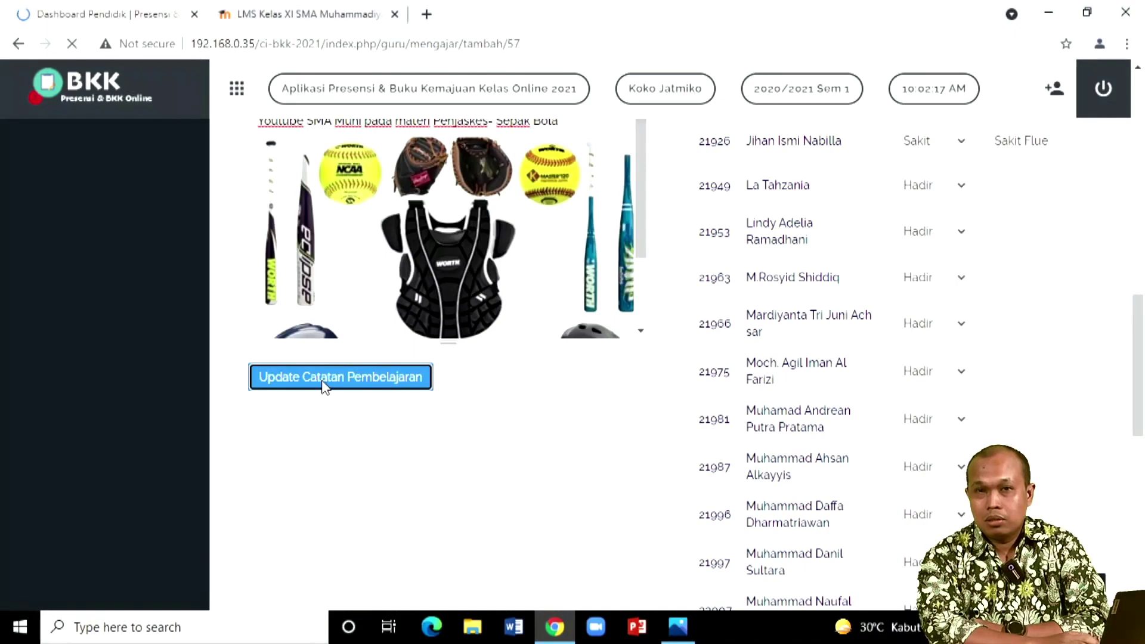
{"action": "scroll", "coordinate": [412, 382], "scroll_direction": "down", "scroll_amount": 2}
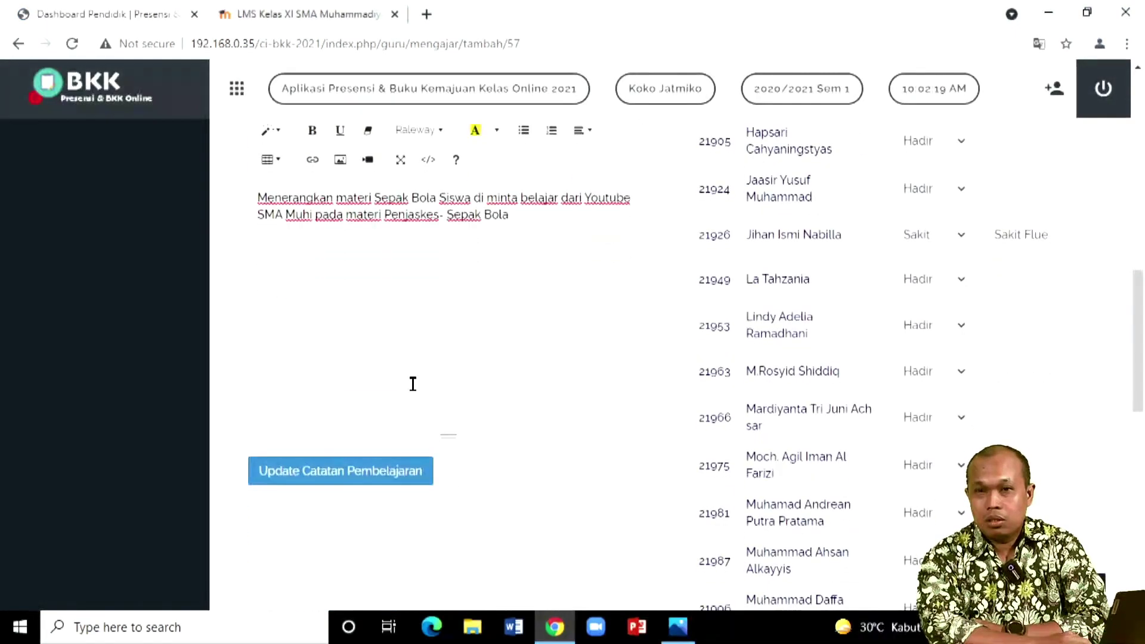
{"action": "scroll", "coordinate": [412, 381], "scroll_direction": "up", "scroll_amount": 2}
{"action": "scroll", "coordinate": [413, 384], "scroll_direction": "up", "scroll_amount": 5}
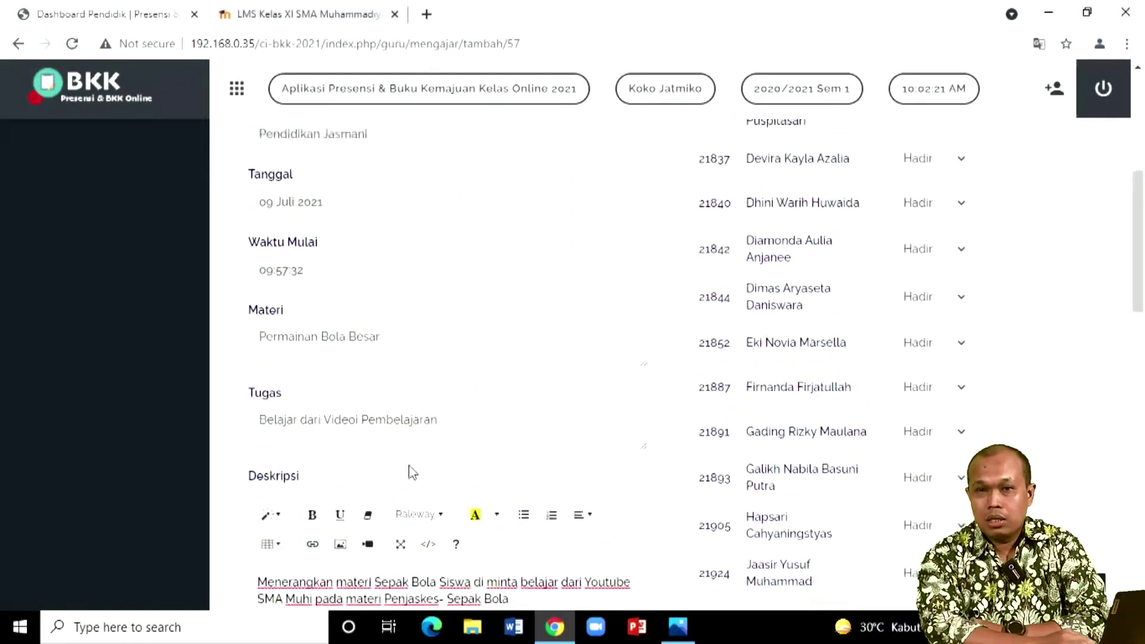
{"action": "scroll", "coordinate": [410, 468], "scroll_direction": "down", "scroll_amount": 4}
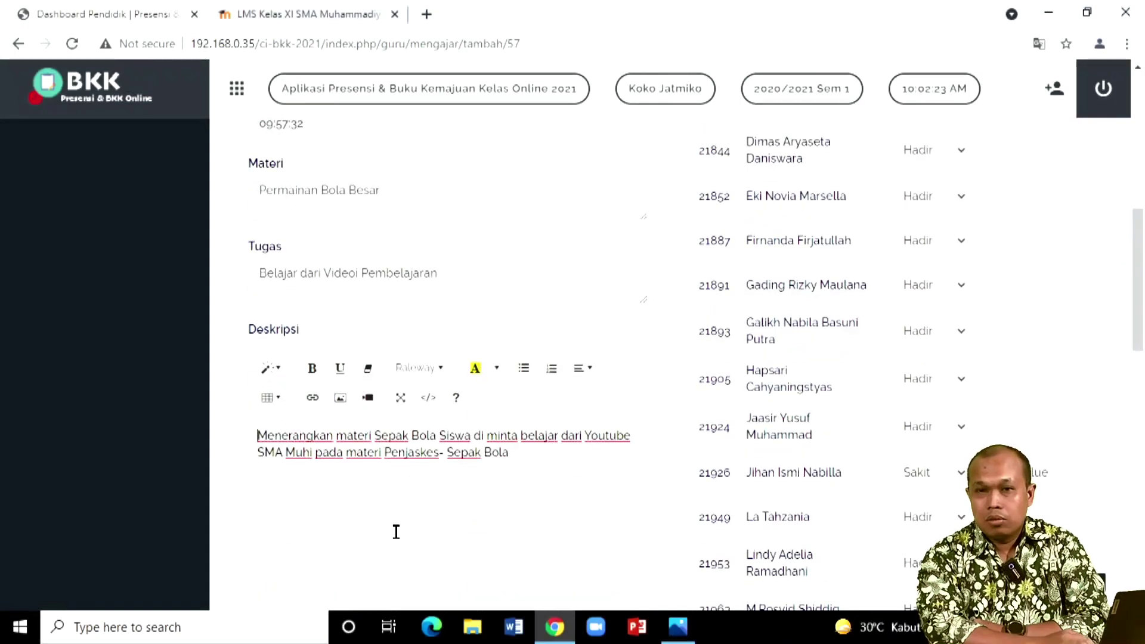
{"action": "scroll", "coordinate": [398, 534], "scroll_direction": "up", "scroll_amount": 3}
{"action": "scroll", "coordinate": [380, 356], "scroll_direction": "up", "scroll_amount": 4}
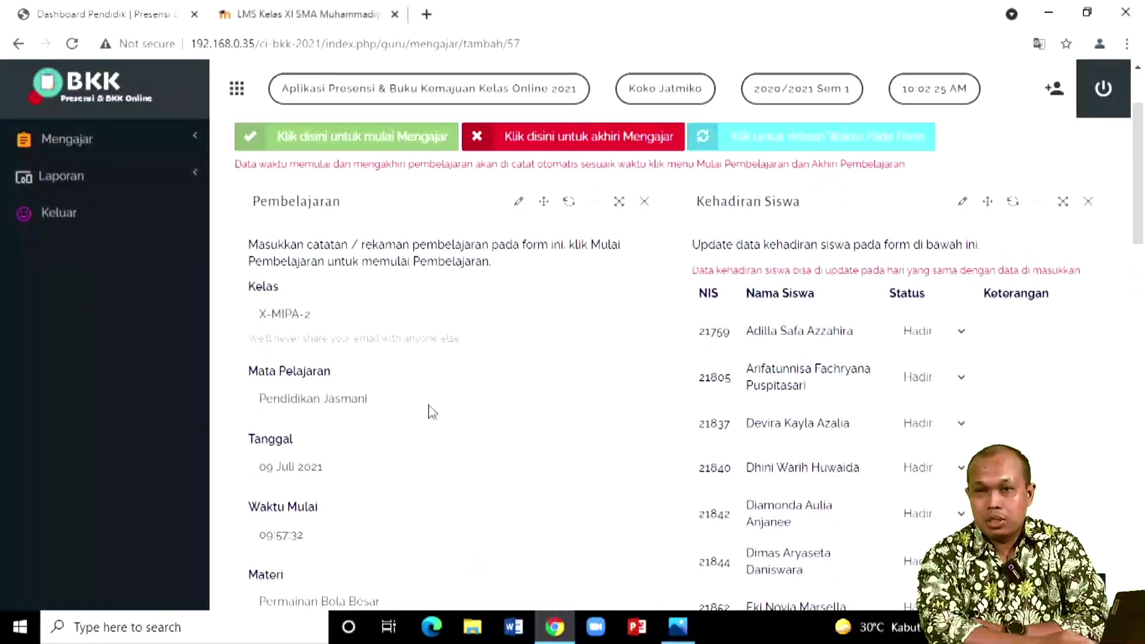
{"action": "scroll", "coordinate": [430, 409], "scroll_direction": "up", "scroll_amount": 2}
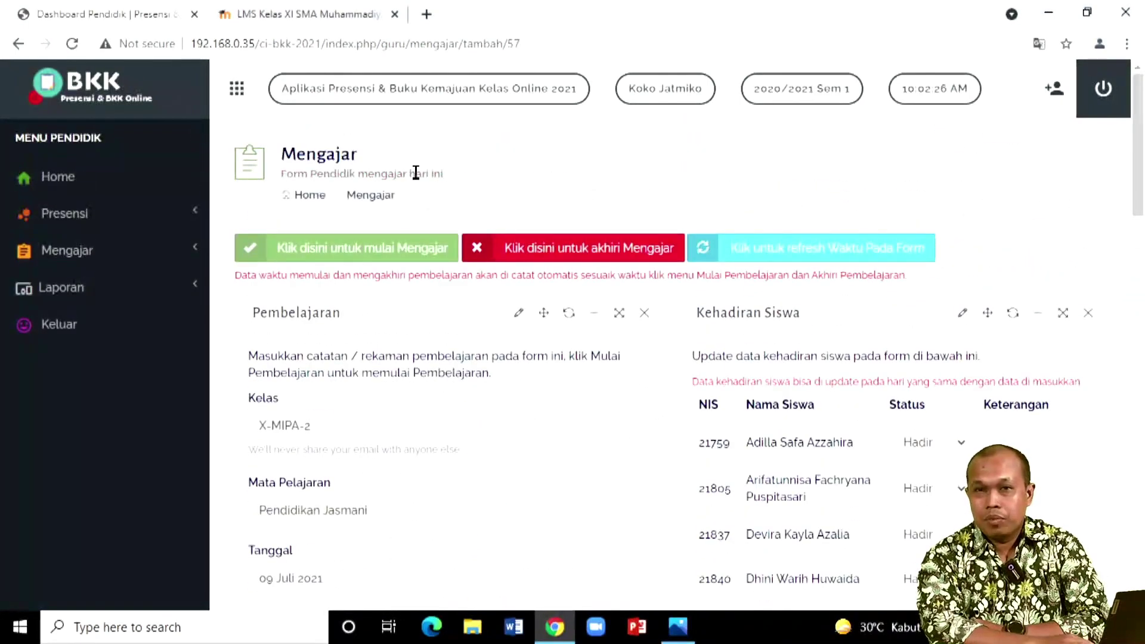
Load meet.google.com in a new Chrome tab.
{"action": "left_click", "coordinate": [320, 11]}
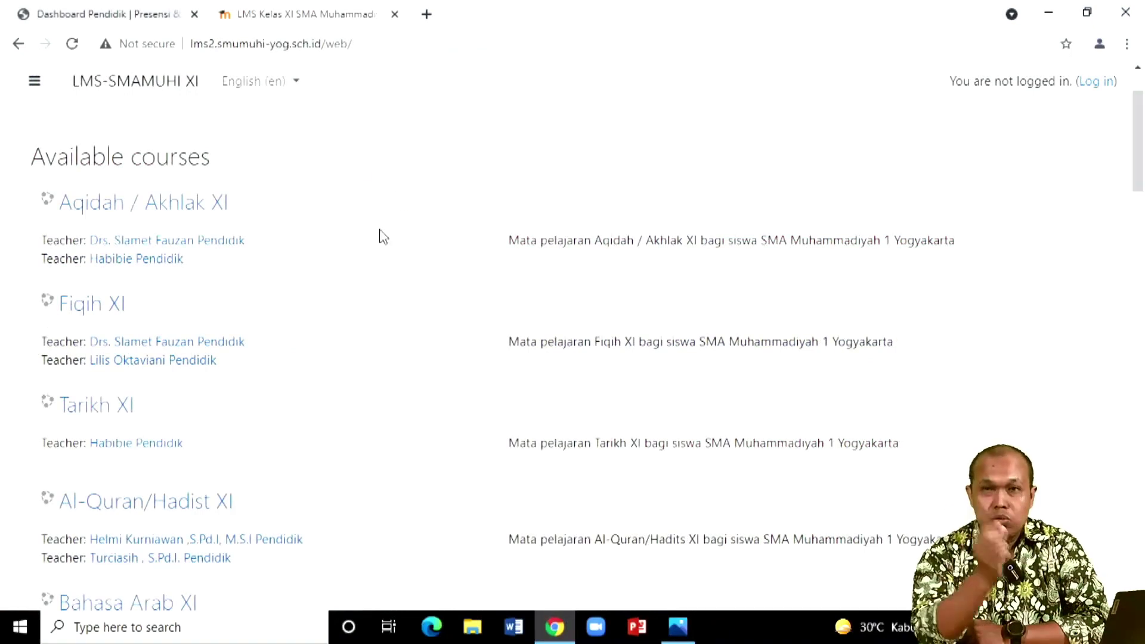
{"action": "left_click", "coordinate": [424, 14]}
{"action": "type", "text": "meet."}
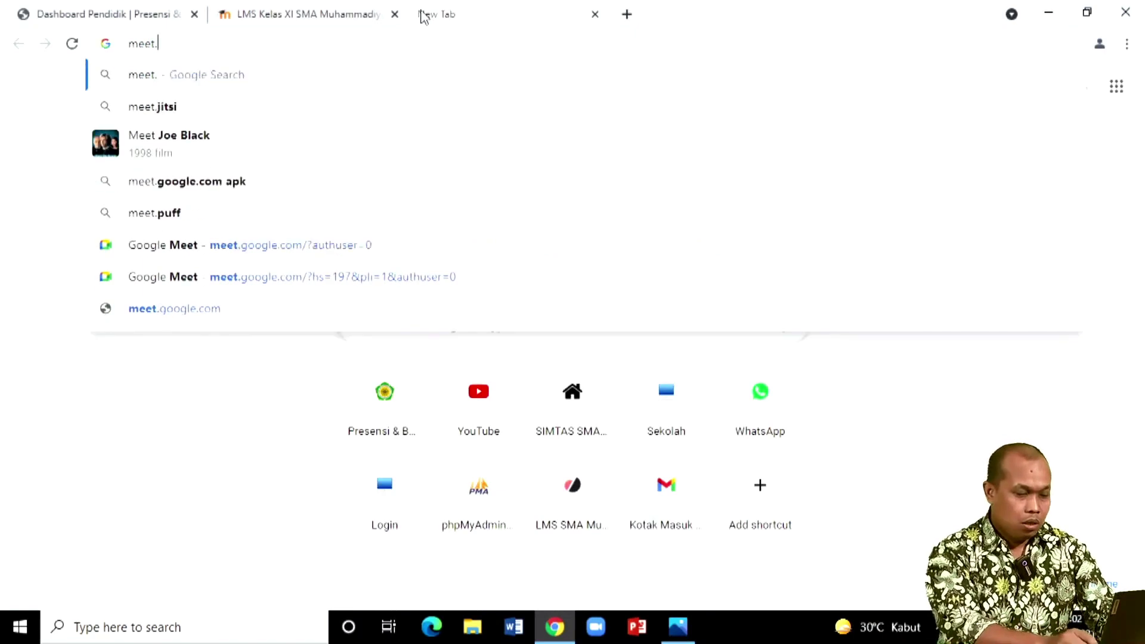
{"action": "type", "text": "google.com"}
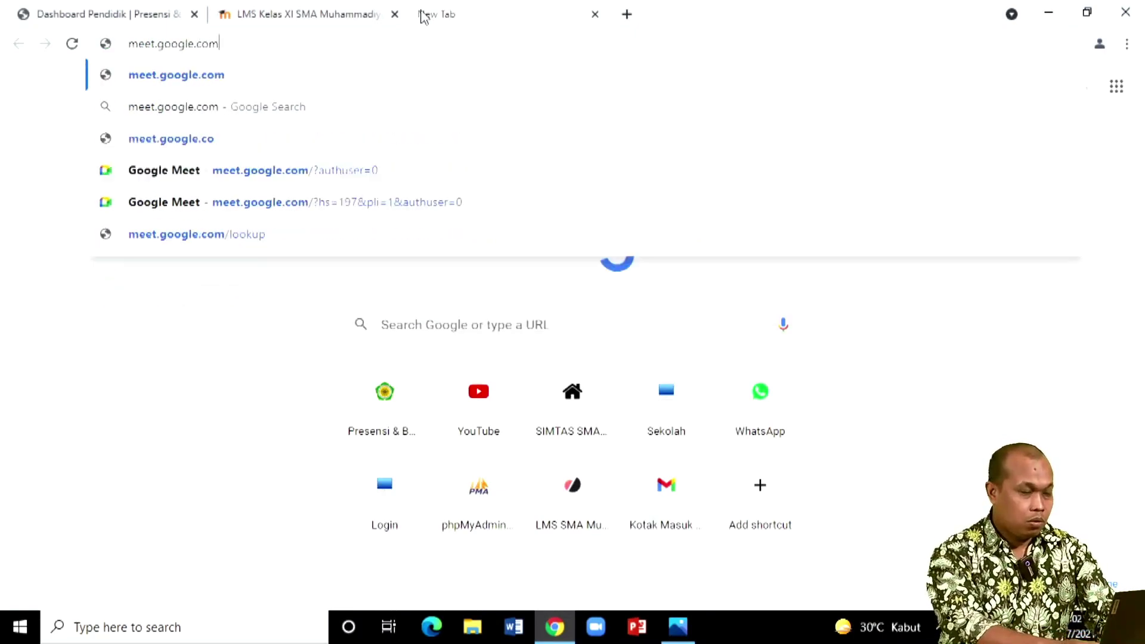
{"action": "key", "text": "Return"}
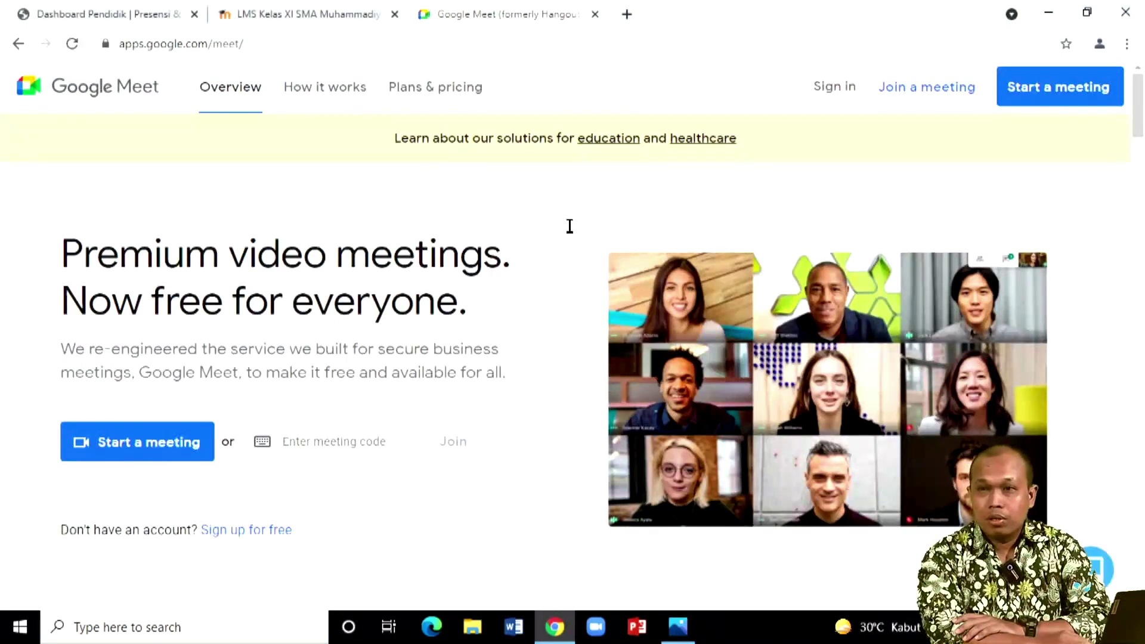
Start the Google sign-in, continue the identity check, and return to the LMS Kelas XI tab.
{"action": "left_click", "coordinate": [834, 89]}
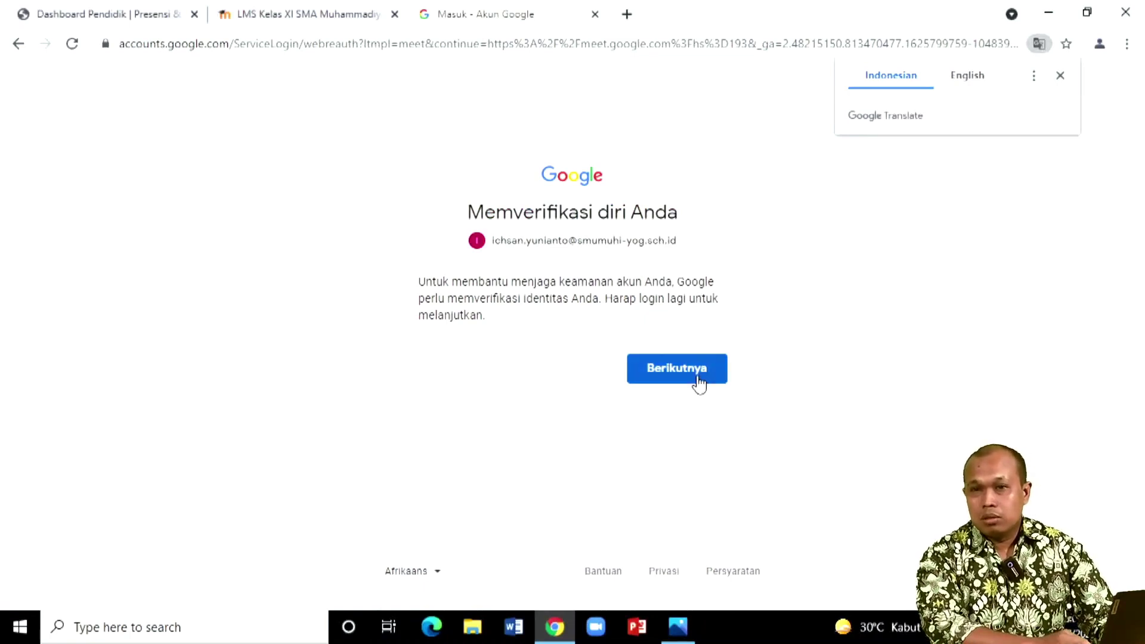
{"action": "left_click", "coordinate": [657, 370]}
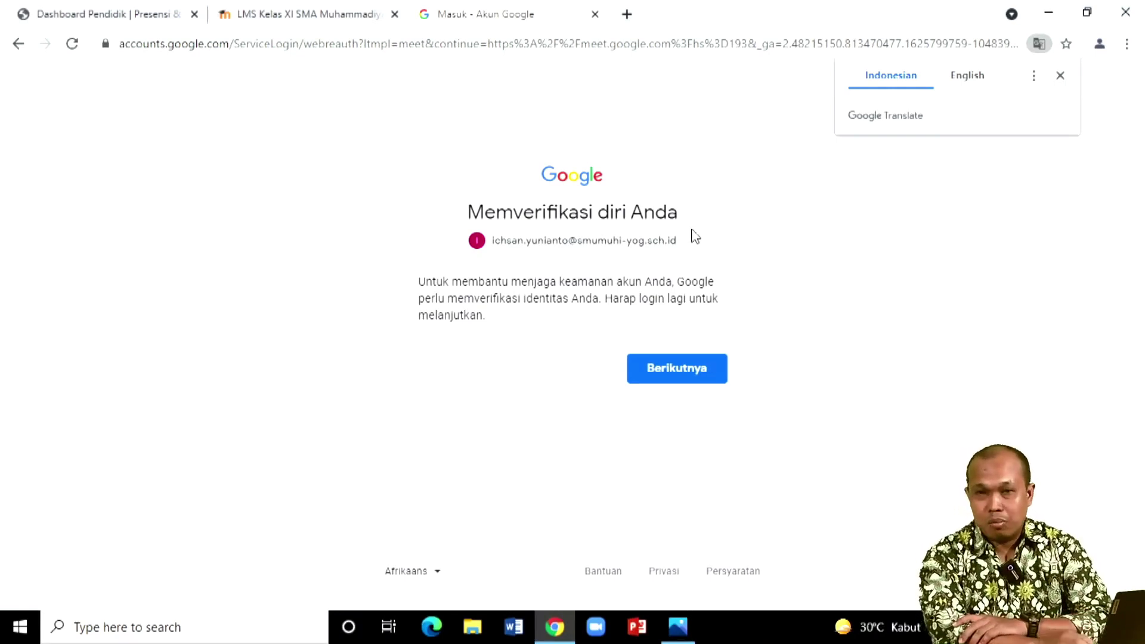
{"action": "left_click", "coordinate": [305, 18]}
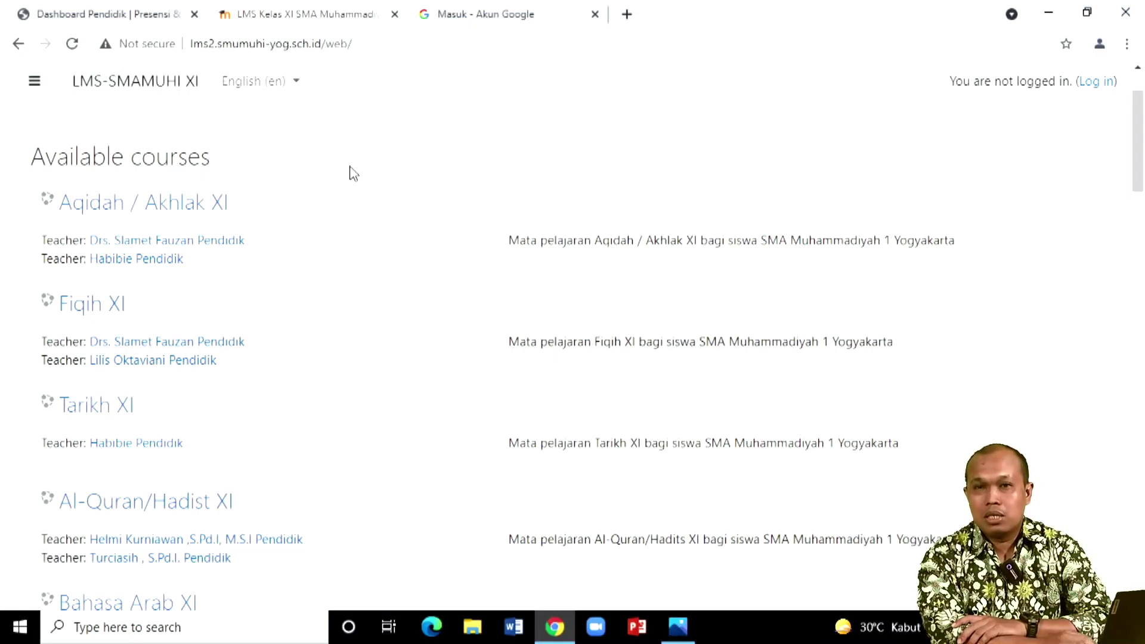
End the X-MIPA-2 Pendidikan Jasmani session from the Dashboard Pendidik tab, confirming Selesai Mengajar.
{"action": "left_click", "coordinate": [121, 21]}
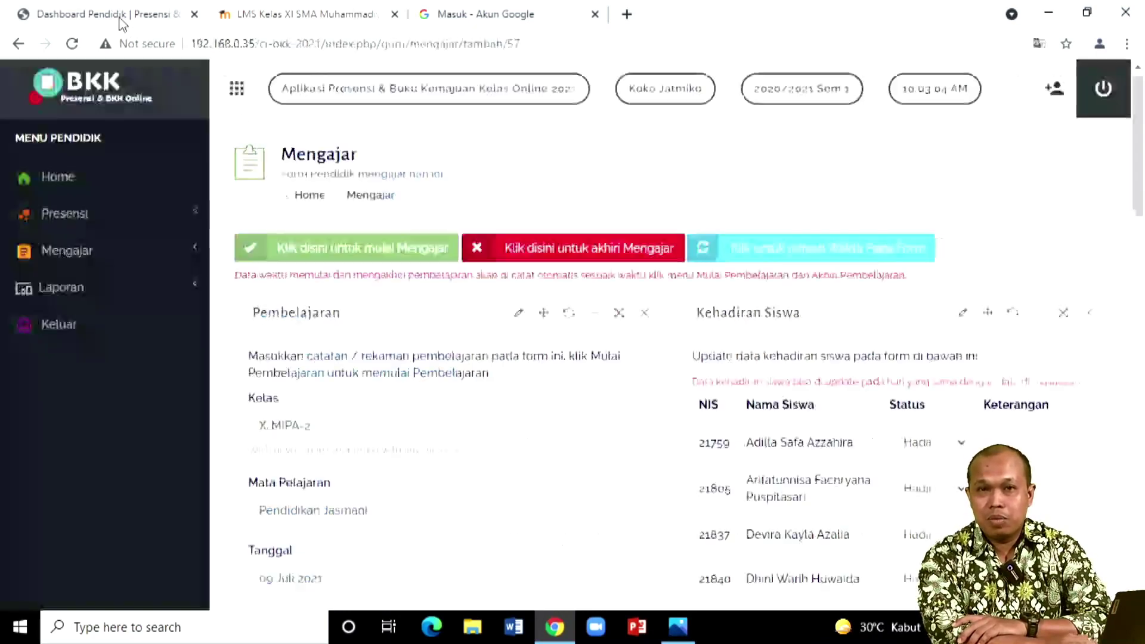
{"action": "left_click", "coordinate": [550, 252]}
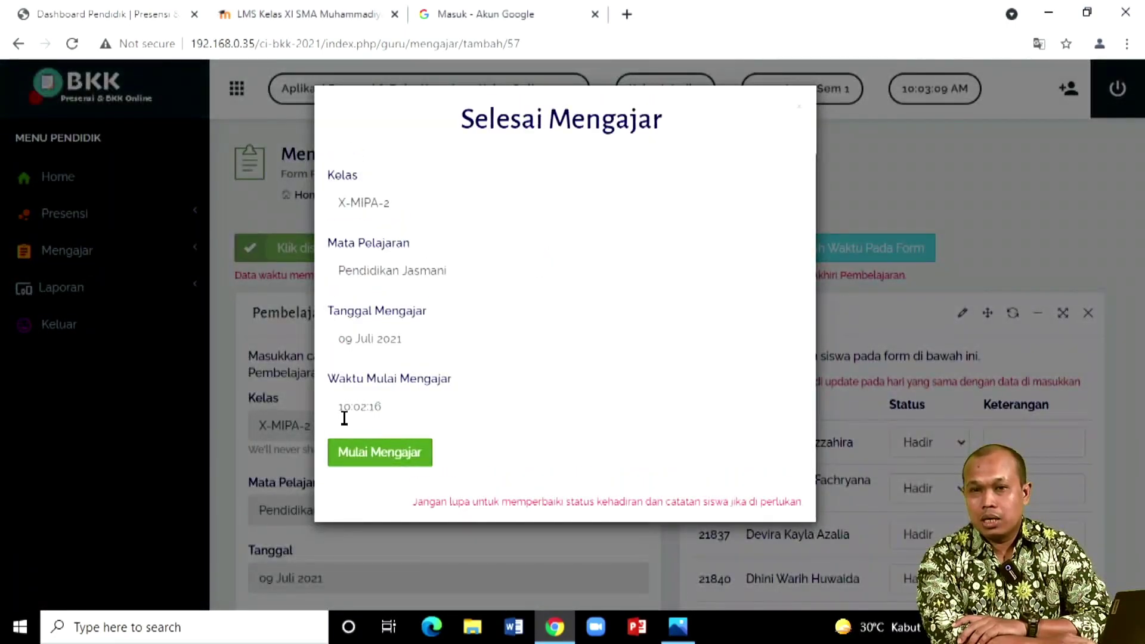
{"action": "left_click", "coordinate": [374, 461]}
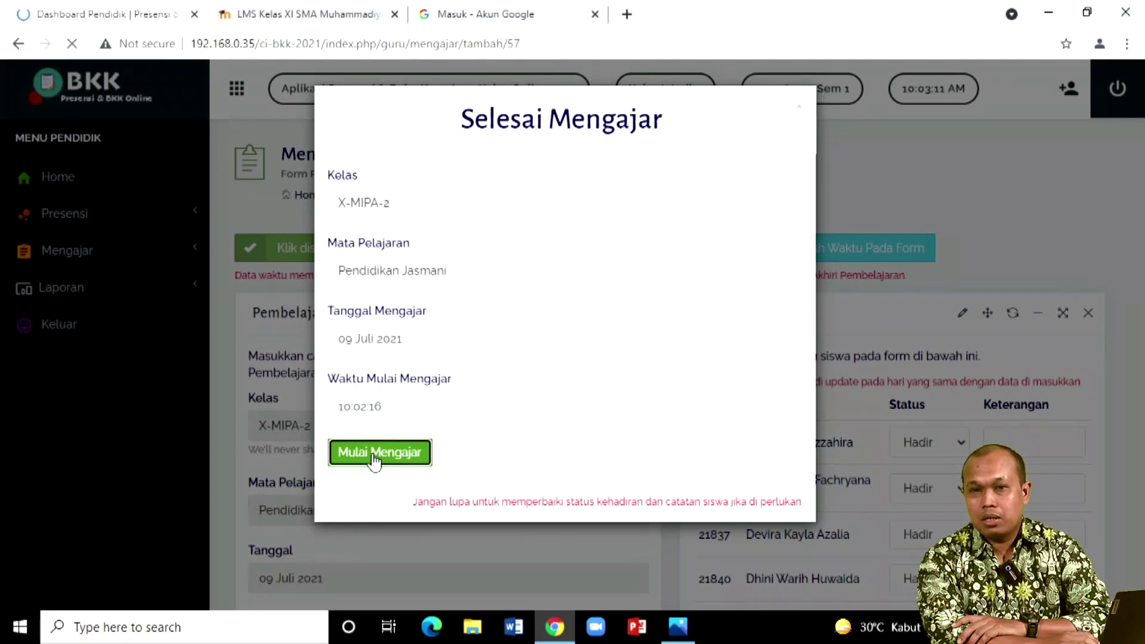
{"action": "scroll", "coordinate": [503, 401], "scroll_direction": "up", "scroll_amount": 4}
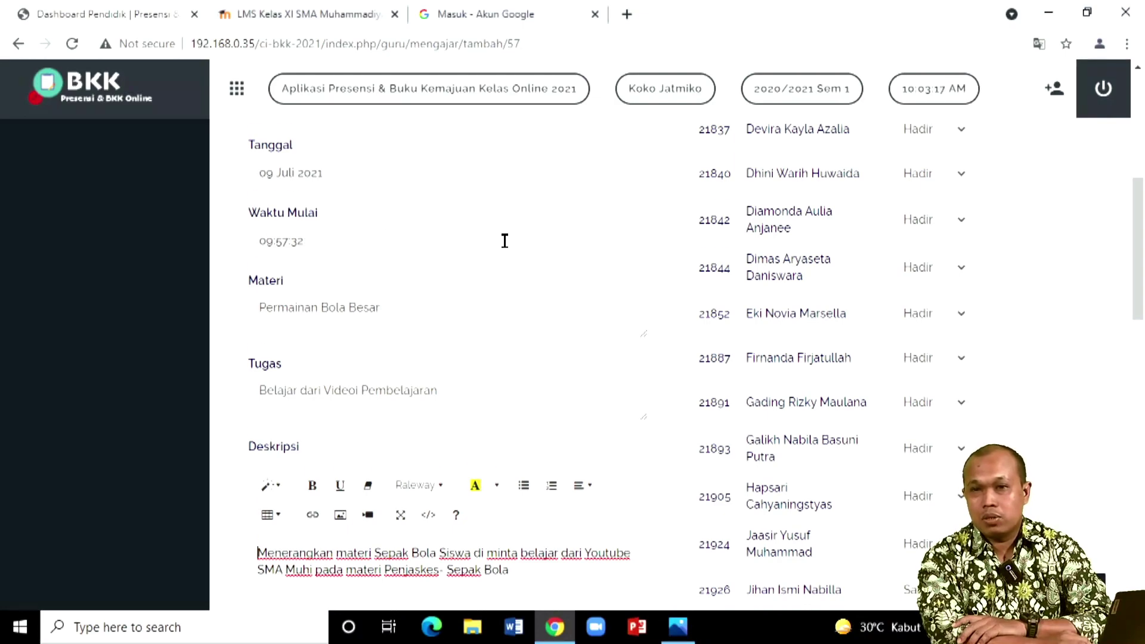
Change the sick student's Keterangan to 'Sakit jatuh dari motor' and save the student attendance.
{"action": "scroll", "coordinate": [505, 240], "scroll_direction": "up", "scroll_amount": 5}
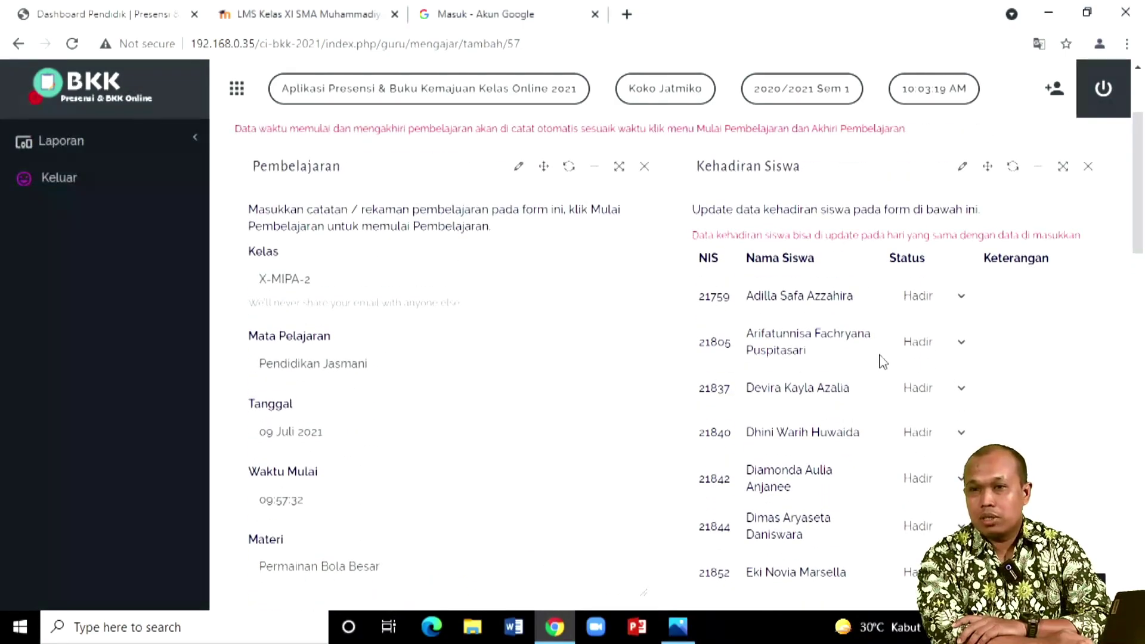
{"action": "scroll", "coordinate": [883, 361], "scroll_direction": "down", "scroll_amount": 10}
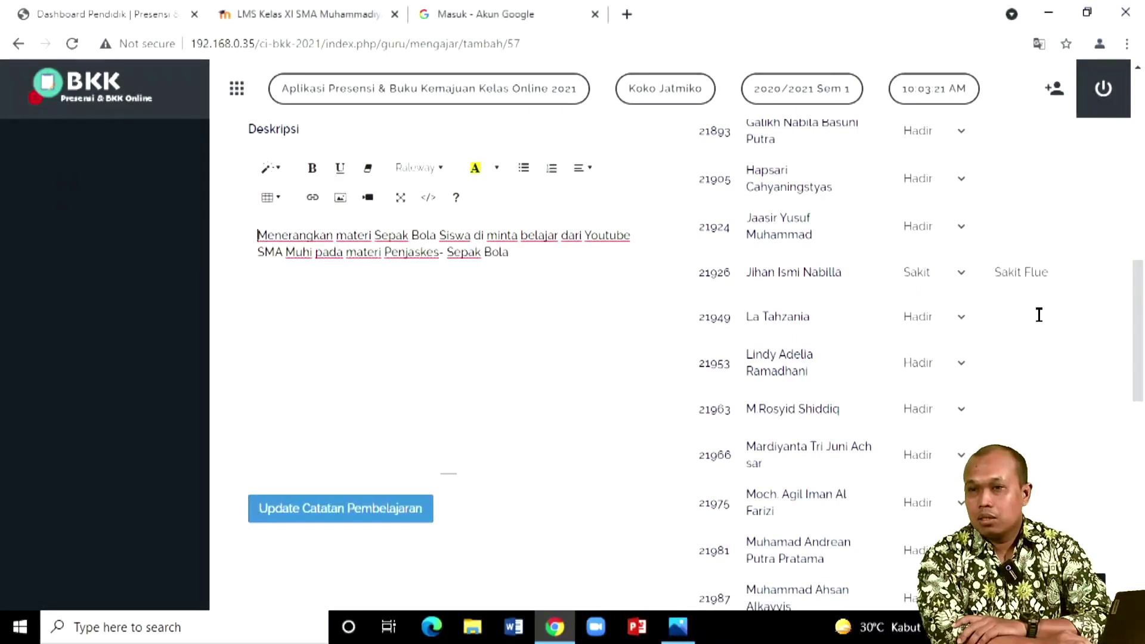
{"action": "left_click", "coordinate": [1050, 272]}
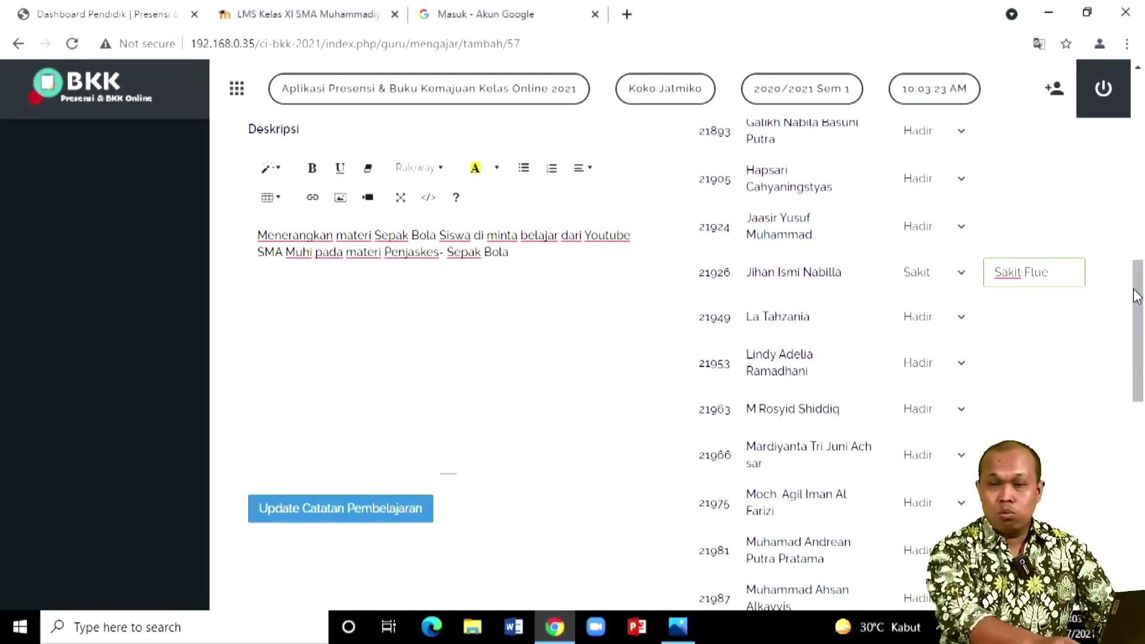
{"action": "key", "text": "BackSpace"}
{"action": "key", "text": "BackSpace"}
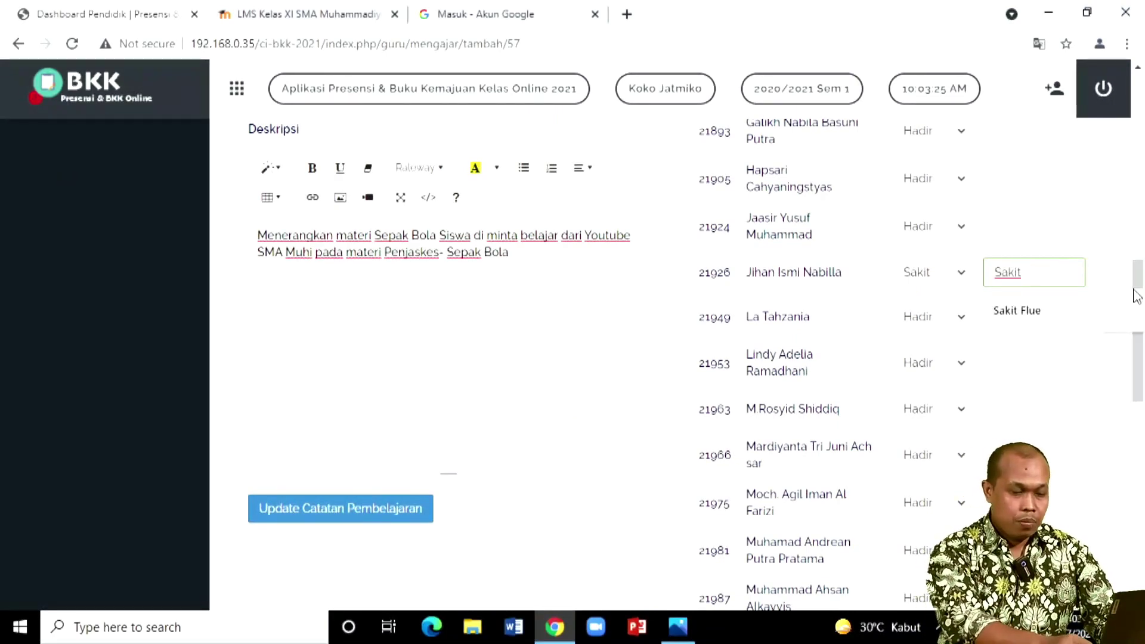
{"action": "type", "text": "jatu"}
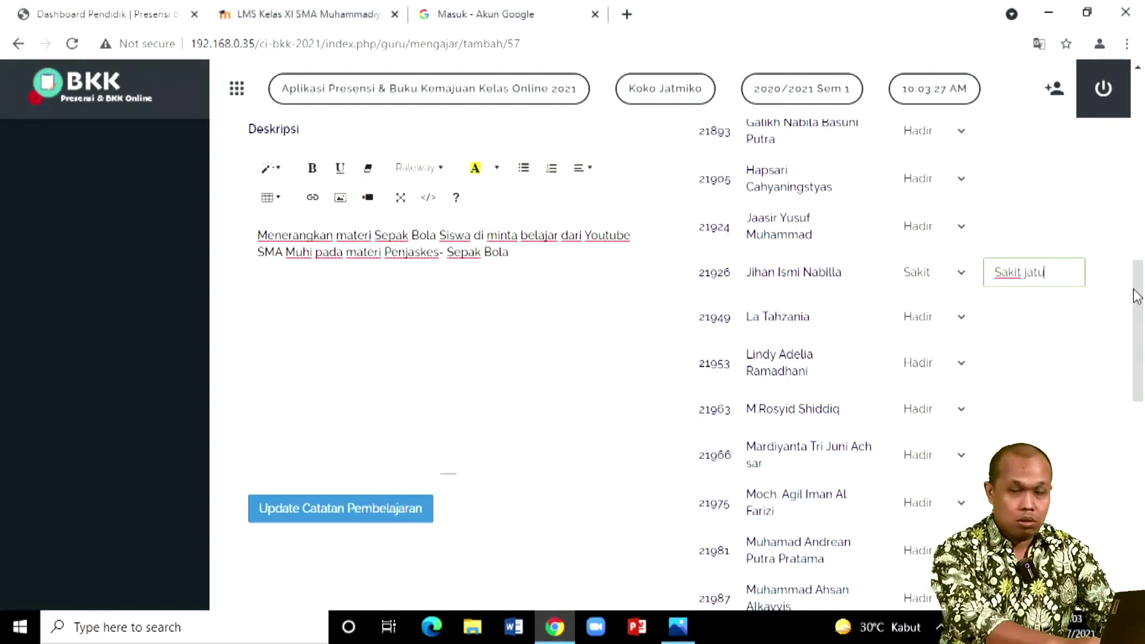
{"action": "type", "text": "h dari"}
{"action": "type", "text": "motor"}
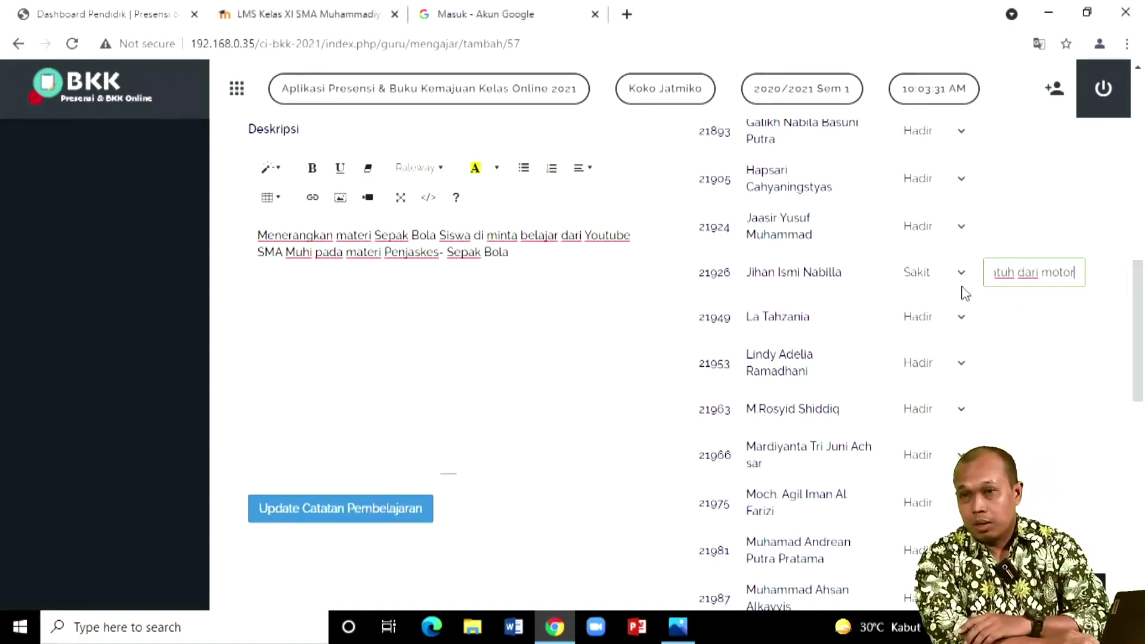
{"action": "scroll", "coordinate": [965, 293], "scroll_direction": "down", "scroll_amount": 3}
{"action": "scroll", "coordinate": [937, 199], "scroll_direction": "down", "scroll_amount": 9}
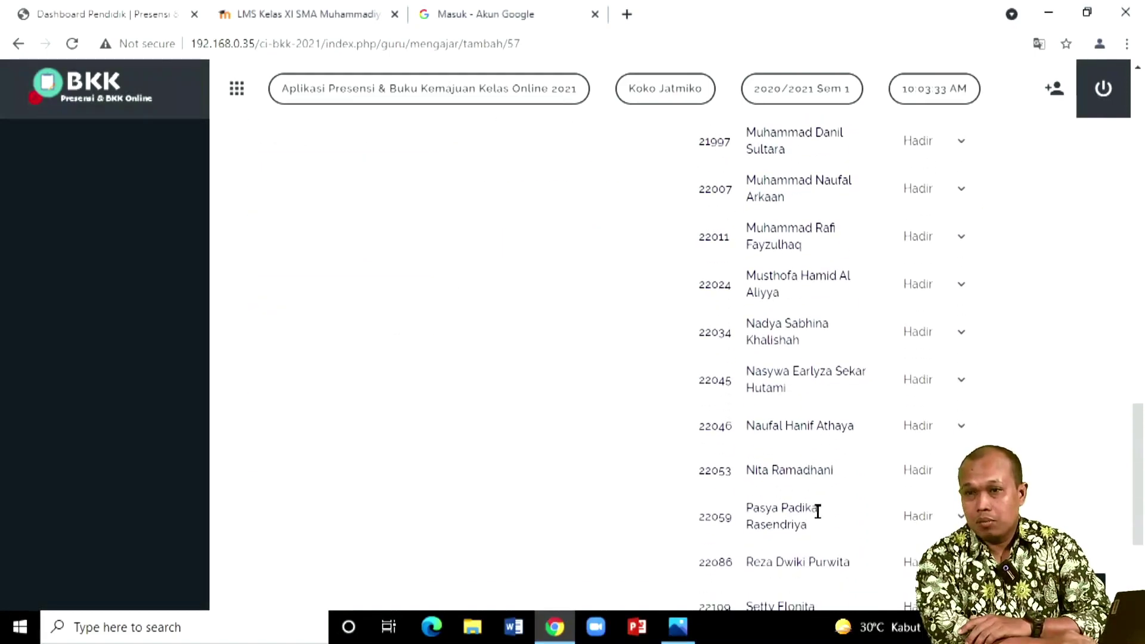
{"action": "left_click", "coordinate": [788, 512]}
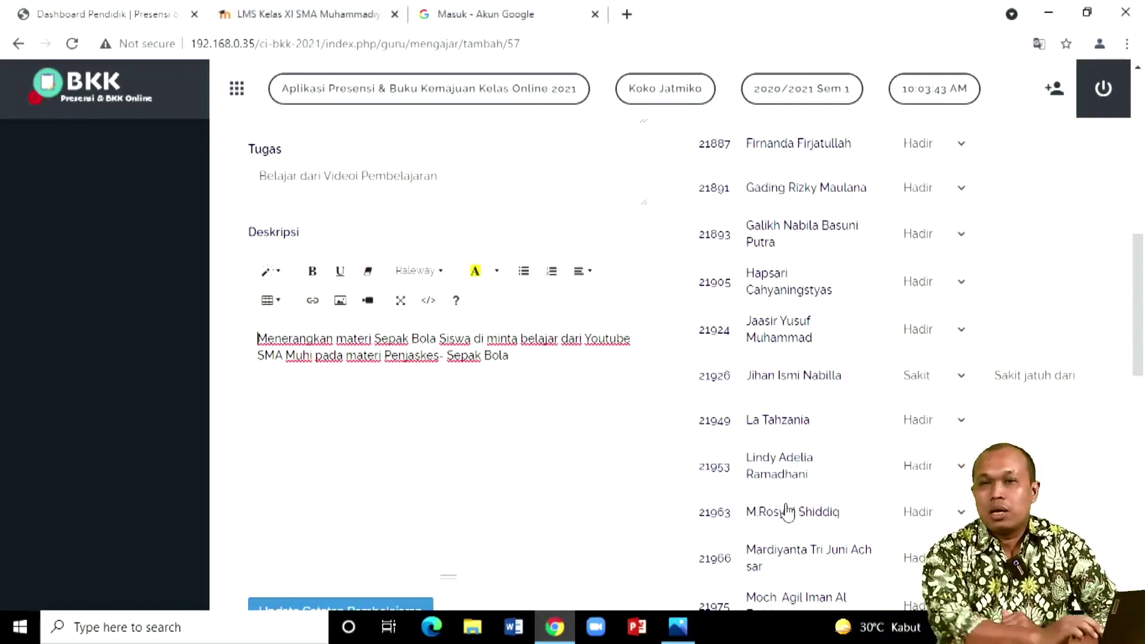
{"action": "scroll", "coordinate": [958, 361], "scroll_direction": "up", "scroll_amount": 10}
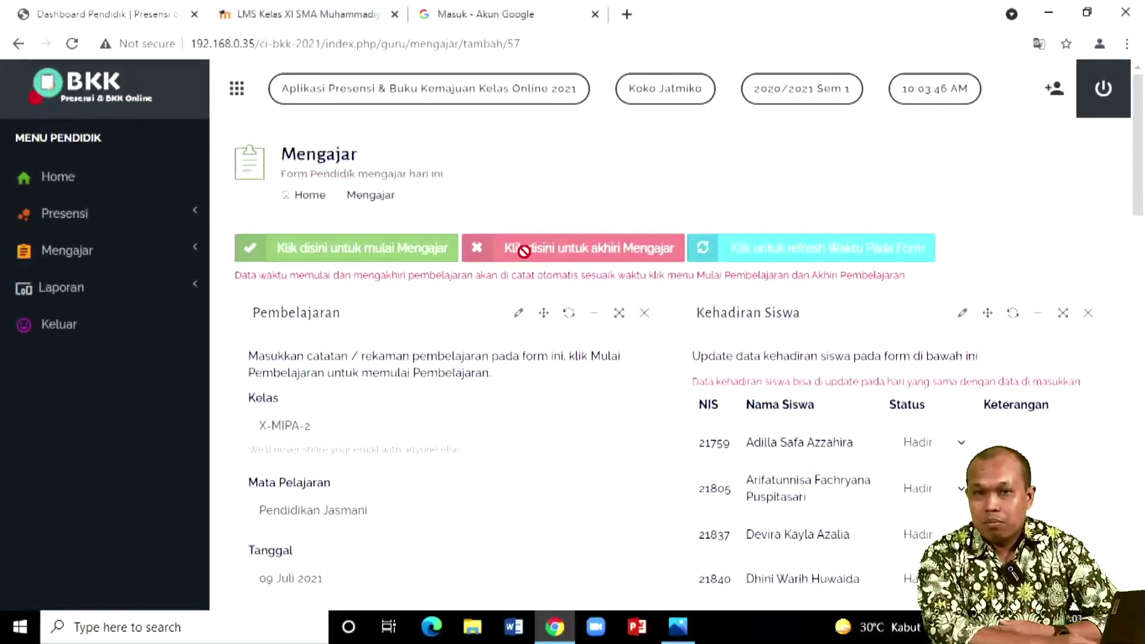
{"action": "left_click", "coordinate": [100, 189]}
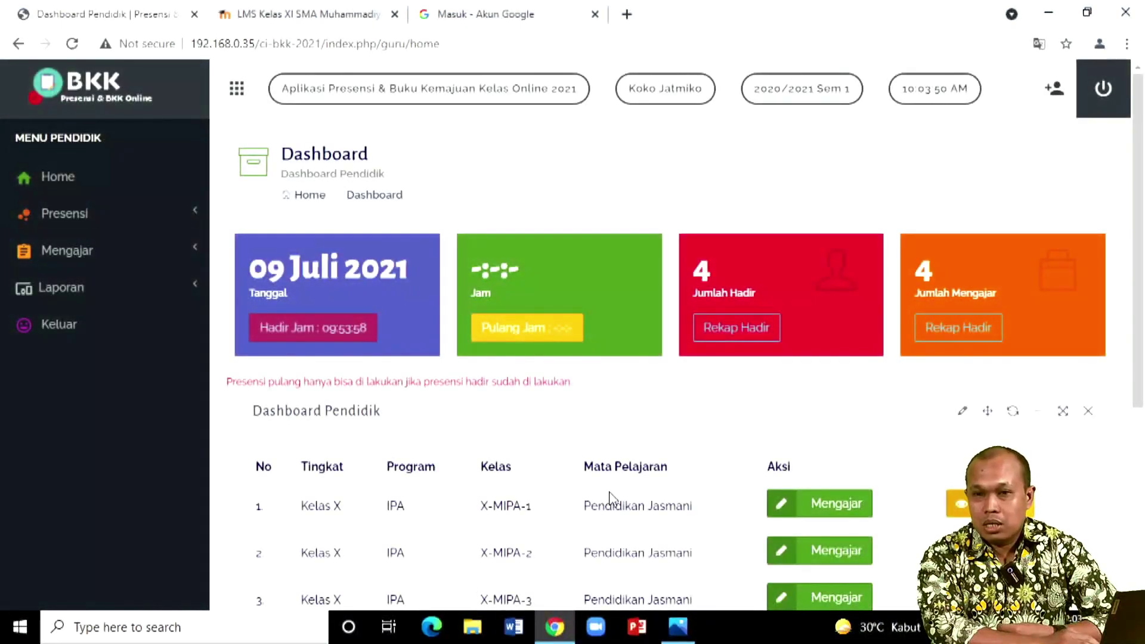
{"action": "left_click", "coordinate": [832, 552]}
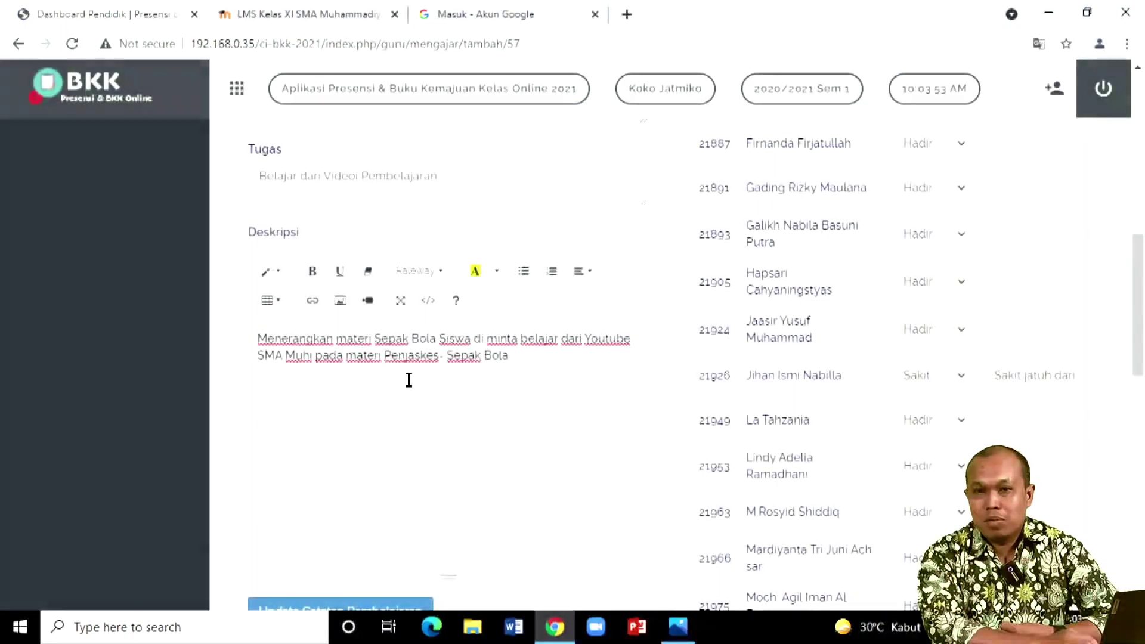
{"action": "scroll", "coordinate": [408, 385], "scroll_direction": "down", "scroll_amount": 3}
{"action": "scroll", "coordinate": [409, 389], "scroll_direction": "up", "scroll_amount": 2}
{"action": "scroll", "coordinate": [409, 389], "scroll_direction": "up", "scroll_amount": 3}
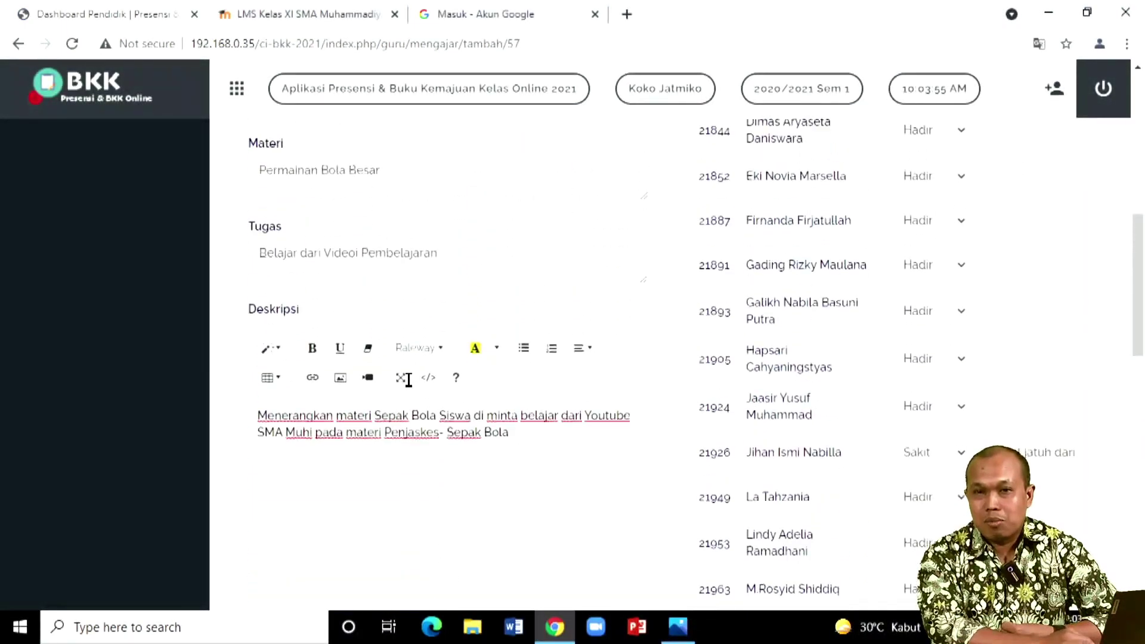
{"action": "scroll", "coordinate": [407, 236], "scroll_direction": "up", "scroll_amount": 2}
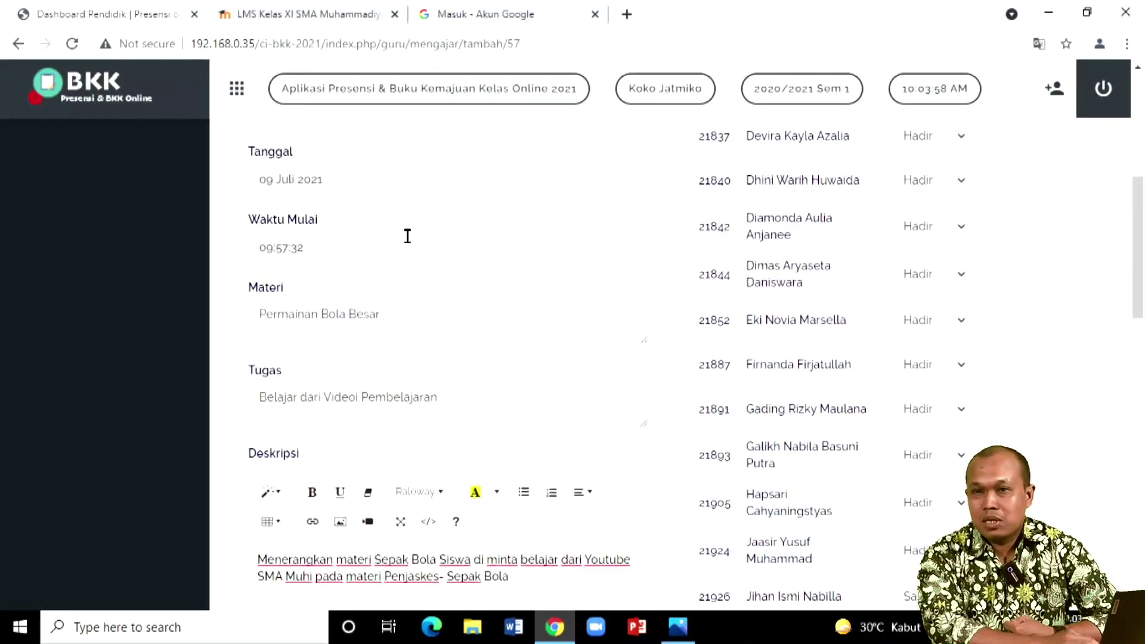
{"action": "scroll", "coordinate": [814, 323], "scroll_direction": "up", "scroll_amount": 6}
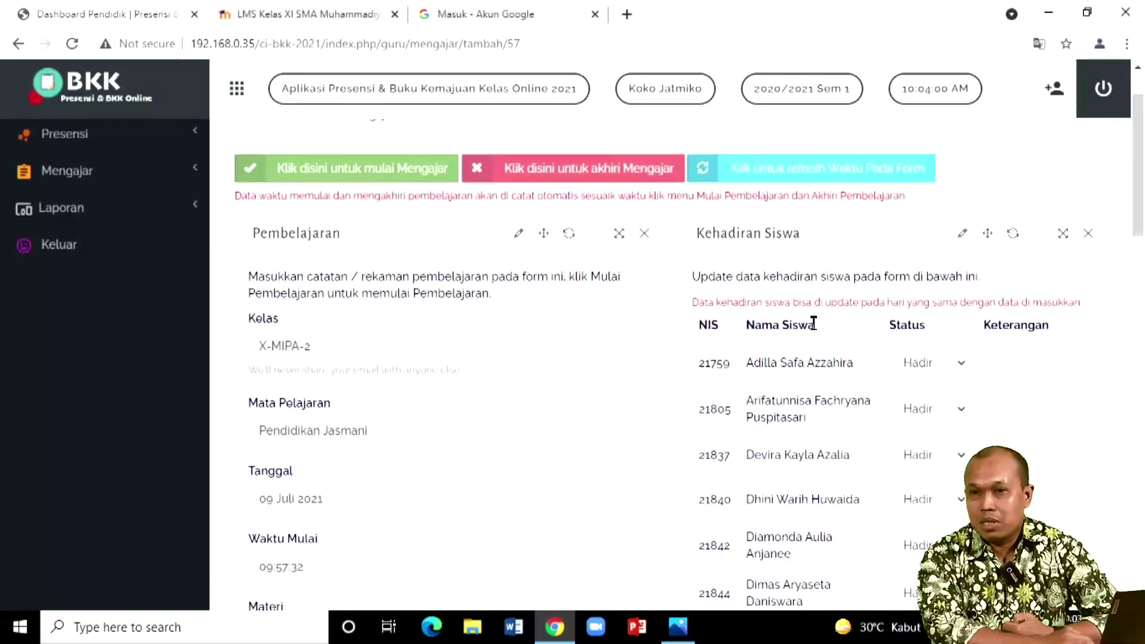
{"action": "scroll", "coordinate": [814, 323], "scroll_direction": "down", "scroll_amount": 4}
{"action": "scroll", "coordinate": [814, 323], "scroll_direction": "down", "scroll_amount": 15}
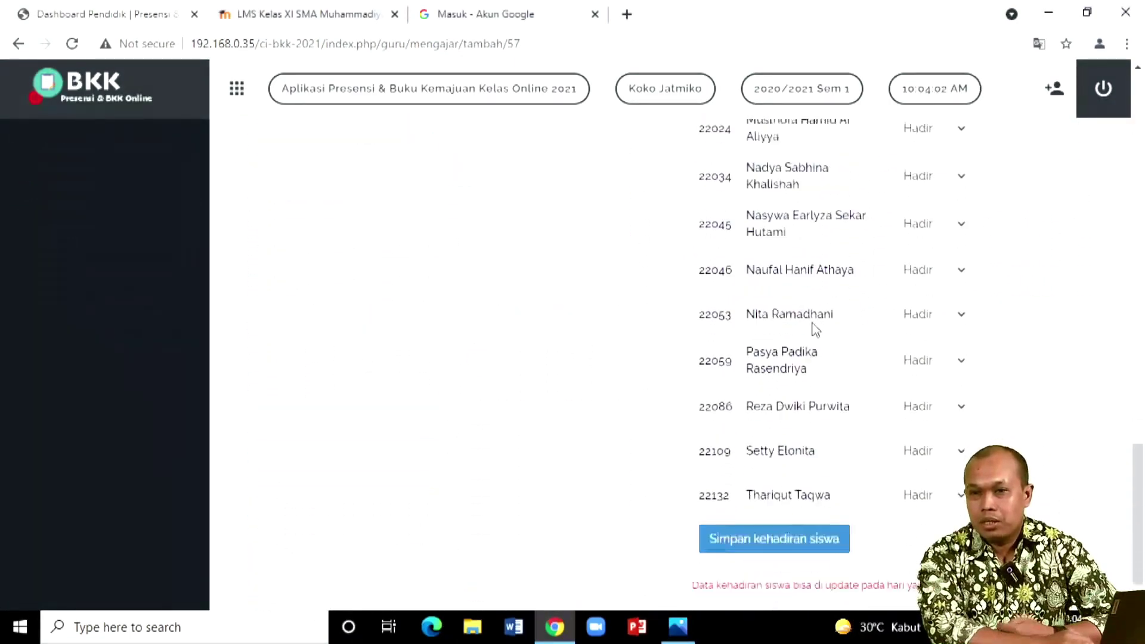
{"action": "scroll", "coordinate": [816, 330], "scroll_direction": "up", "scroll_amount": 10}
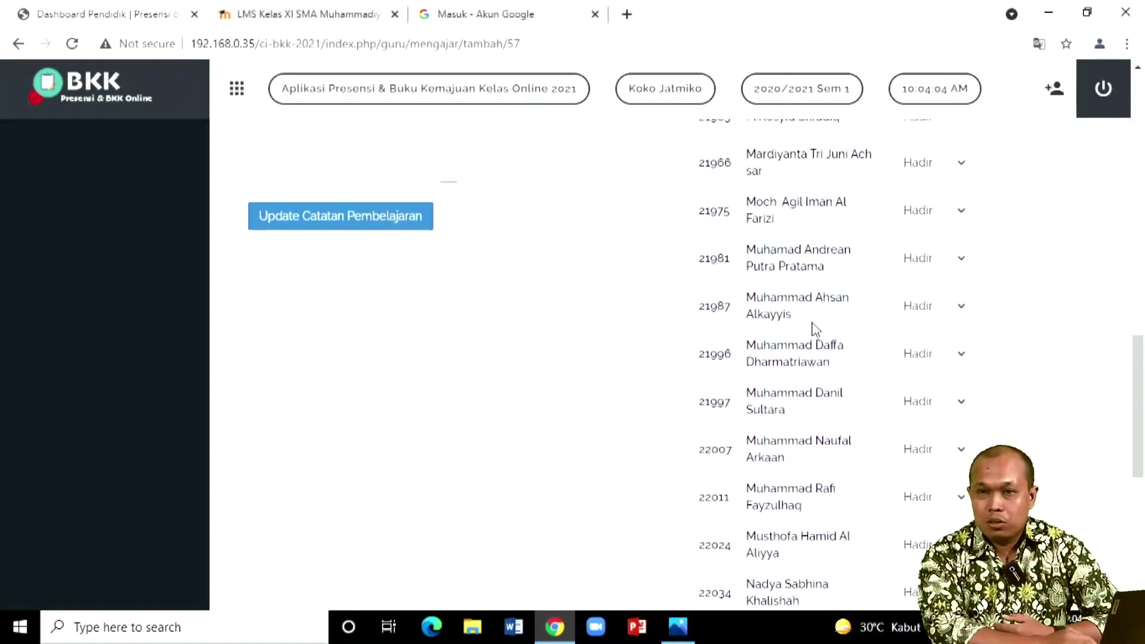
{"action": "scroll", "coordinate": [814, 330], "scroll_direction": "up", "scroll_amount": 5}
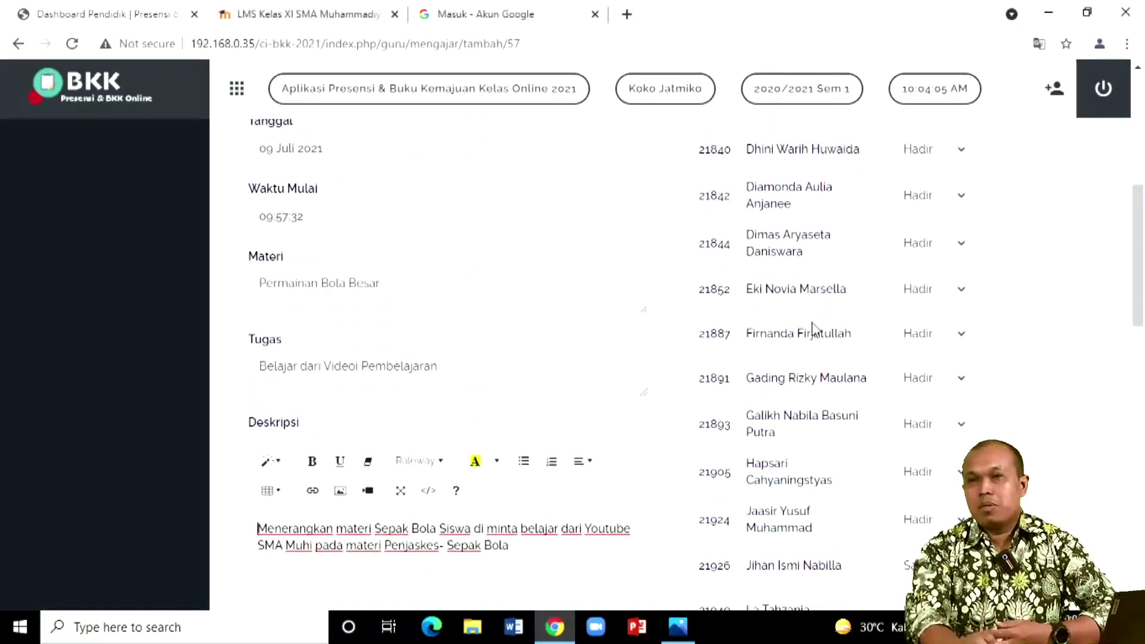
{"action": "scroll", "coordinate": [813, 329], "scroll_direction": "up", "scroll_amount": 7}
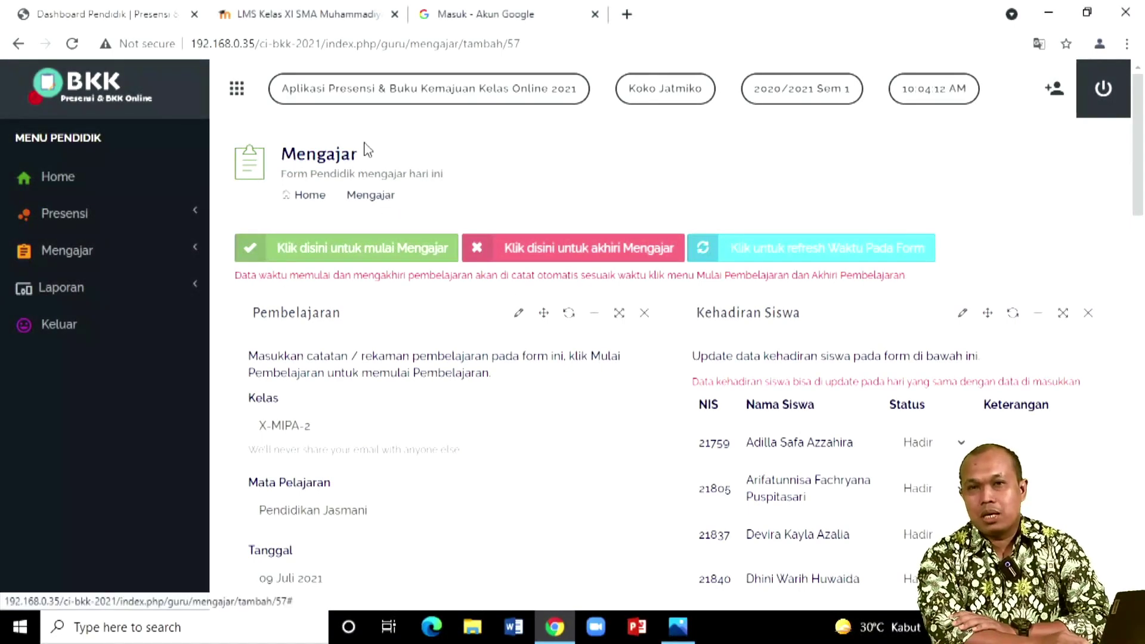
Show today's Mengajar log and open the 09:57:32–10:02:16 X-MIPA-2 session record.
{"action": "left_click", "coordinate": [68, 174]}
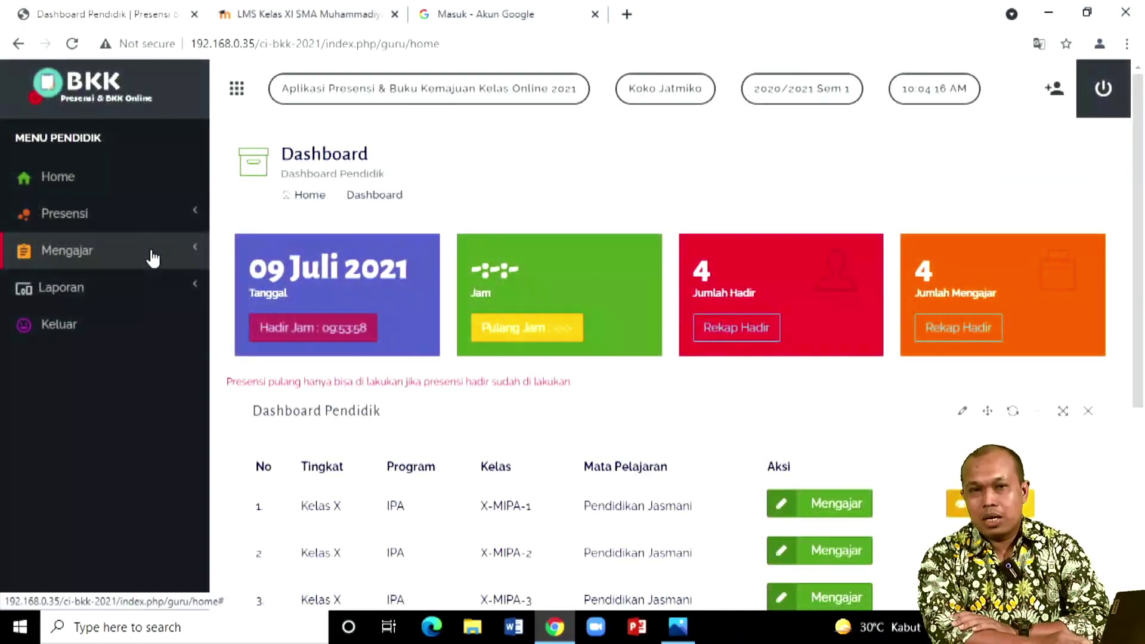
{"action": "left_click", "coordinate": [152, 255]}
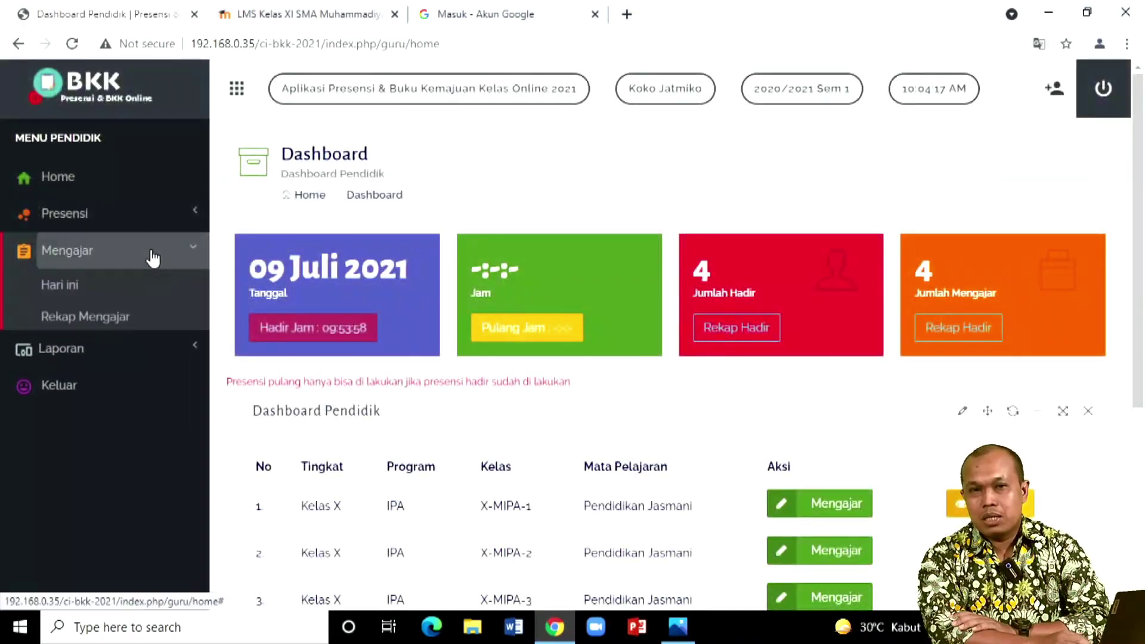
{"action": "left_click", "coordinate": [51, 286]}
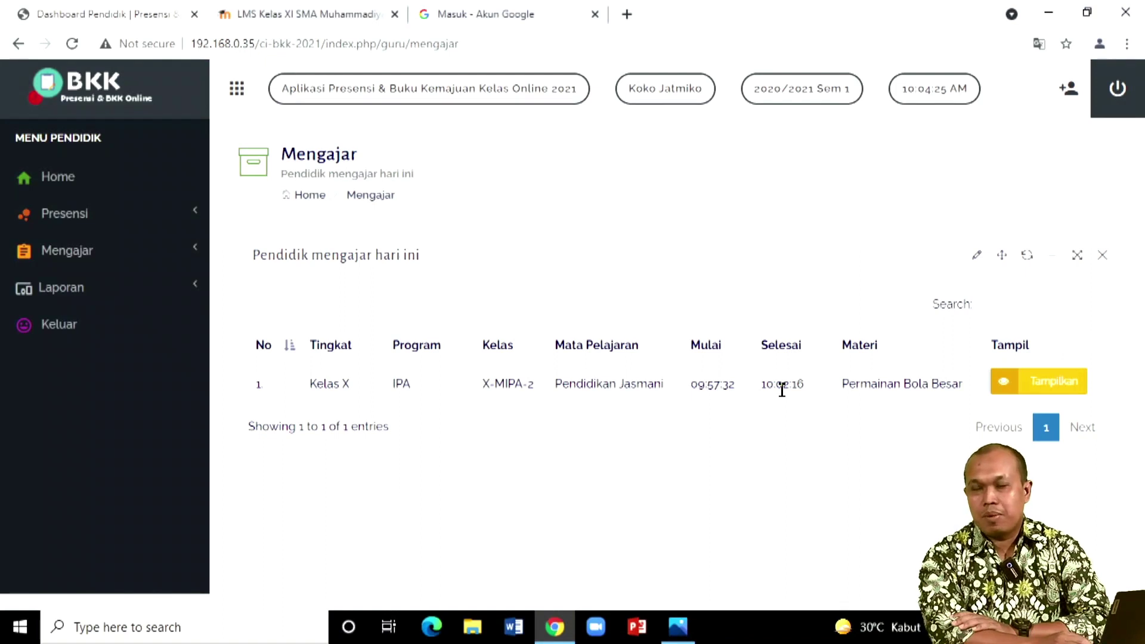
{"action": "left_click", "coordinate": [1044, 381]}
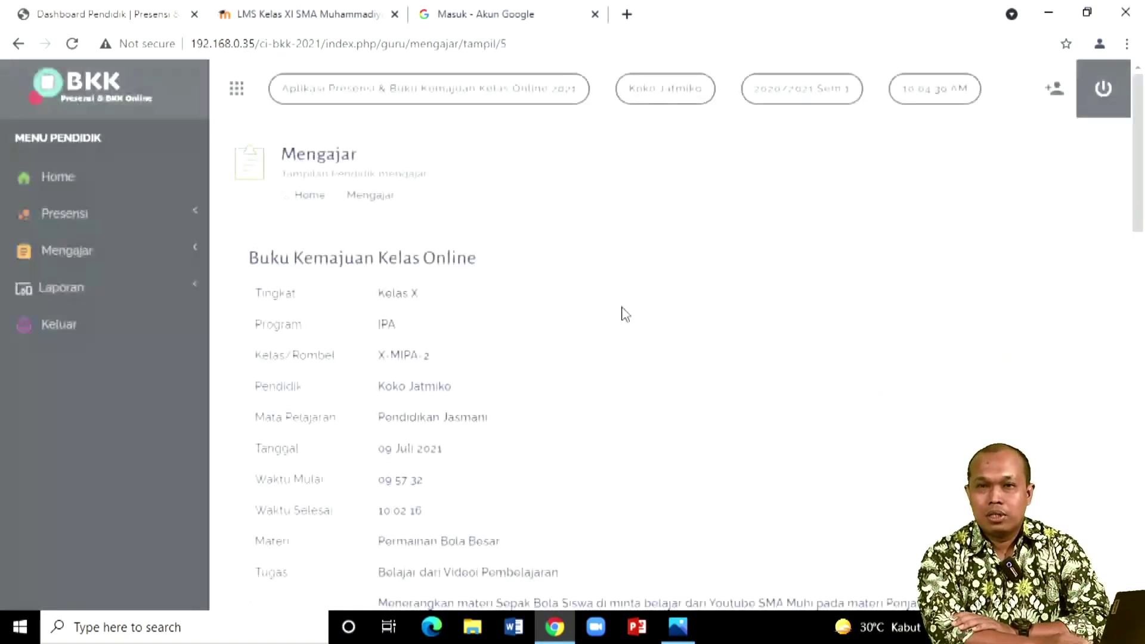
Scroll through the X-MIPA-2 lesson record and its 33-student attendance, including the one Sakit entry.
{"action": "scroll", "coordinate": [479, 320], "scroll_direction": "down", "scroll_amount": 2}
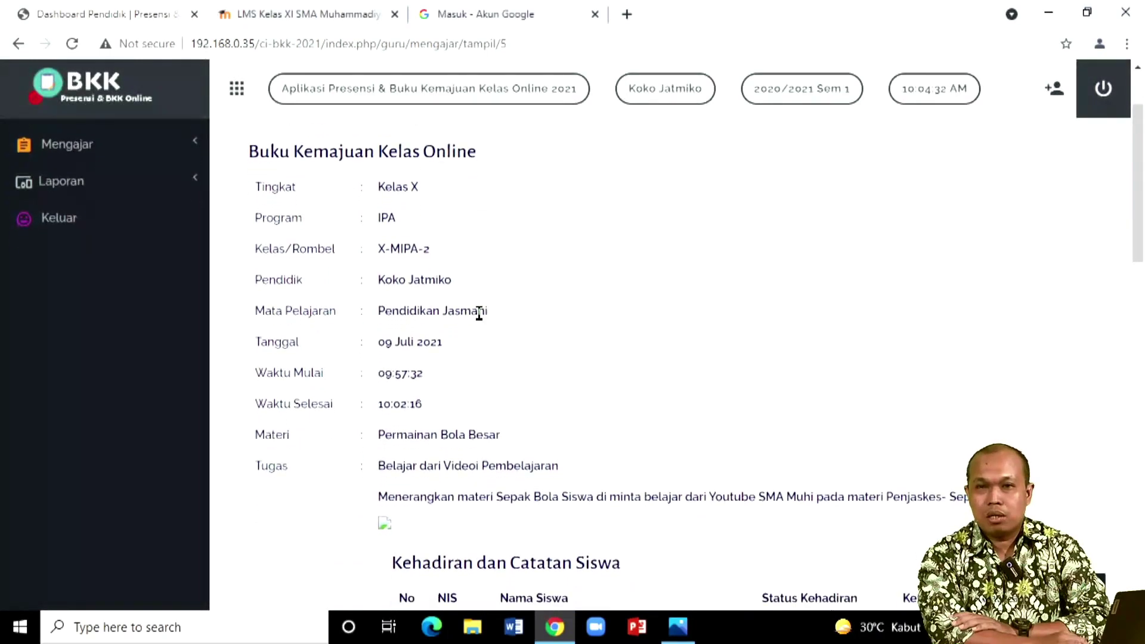
{"action": "scroll", "coordinate": [421, 366], "scroll_direction": "down", "scroll_amount": 1}
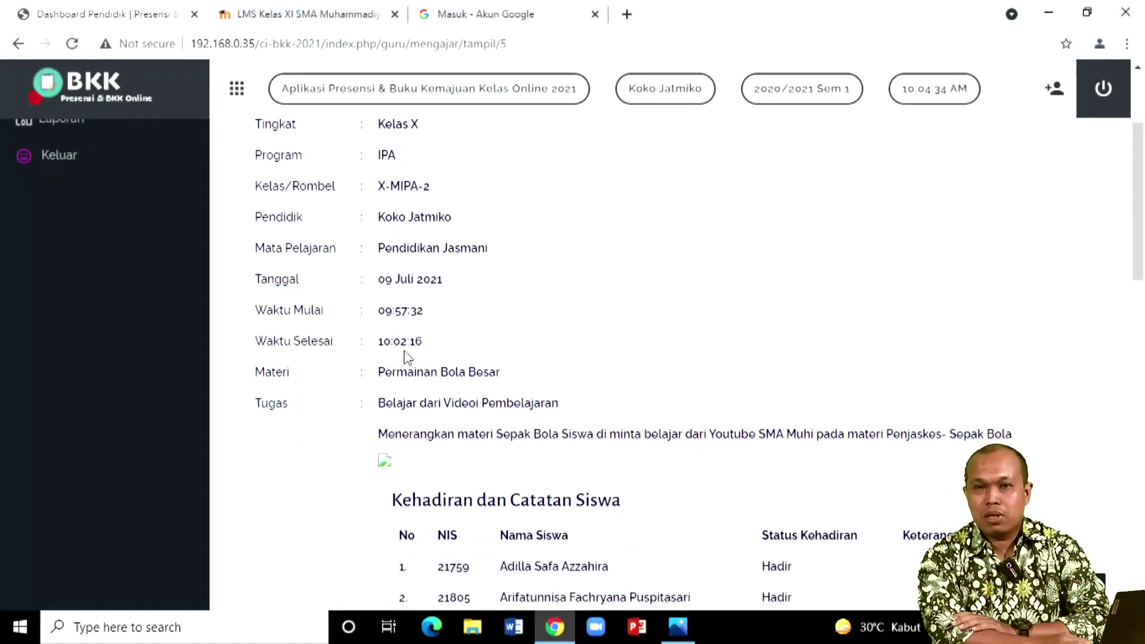
{"action": "scroll", "coordinate": [405, 357], "scroll_direction": "down", "scroll_amount": 1}
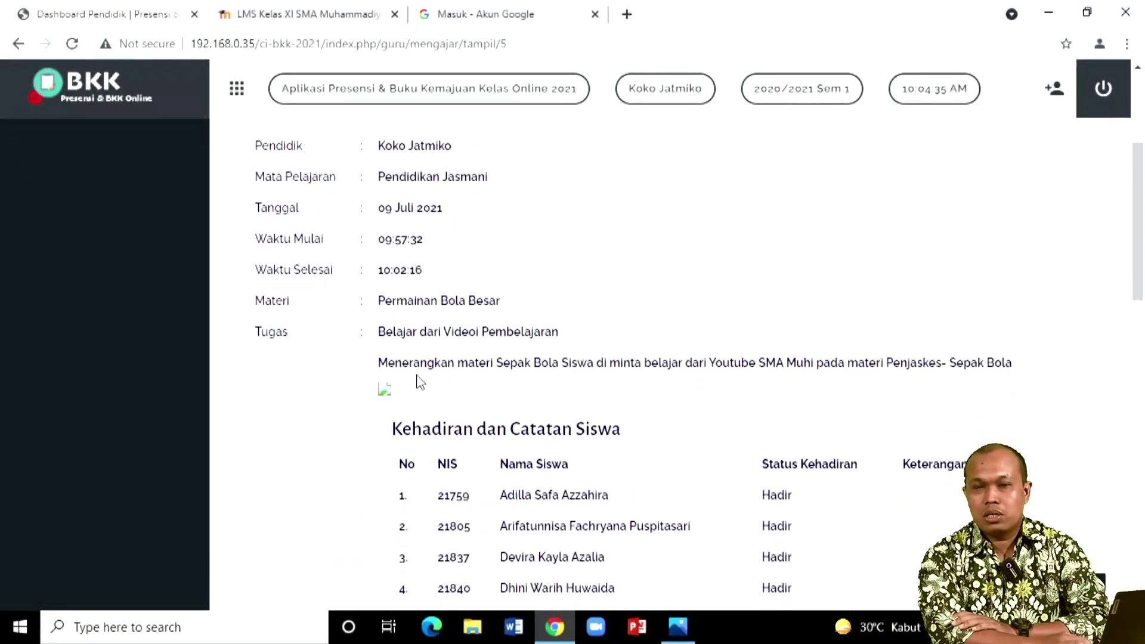
{"action": "scroll", "coordinate": [420, 382], "scroll_direction": "down", "scroll_amount": 6}
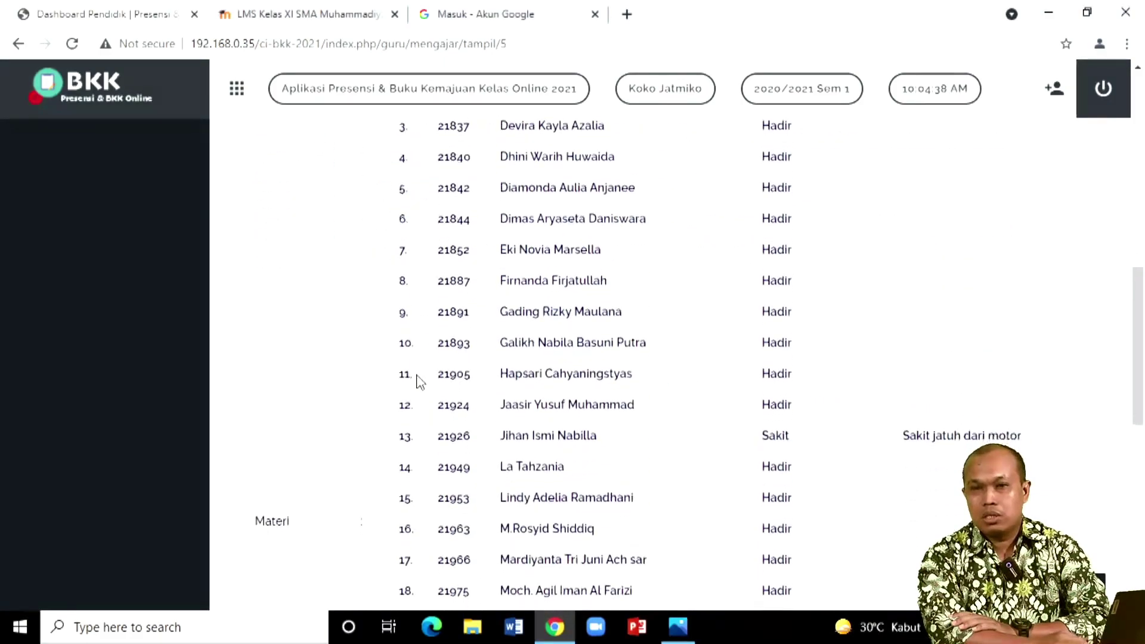
{"action": "scroll", "coordinate": [421, 382], "scroll_direction": "down", "scroll_amount": 8}
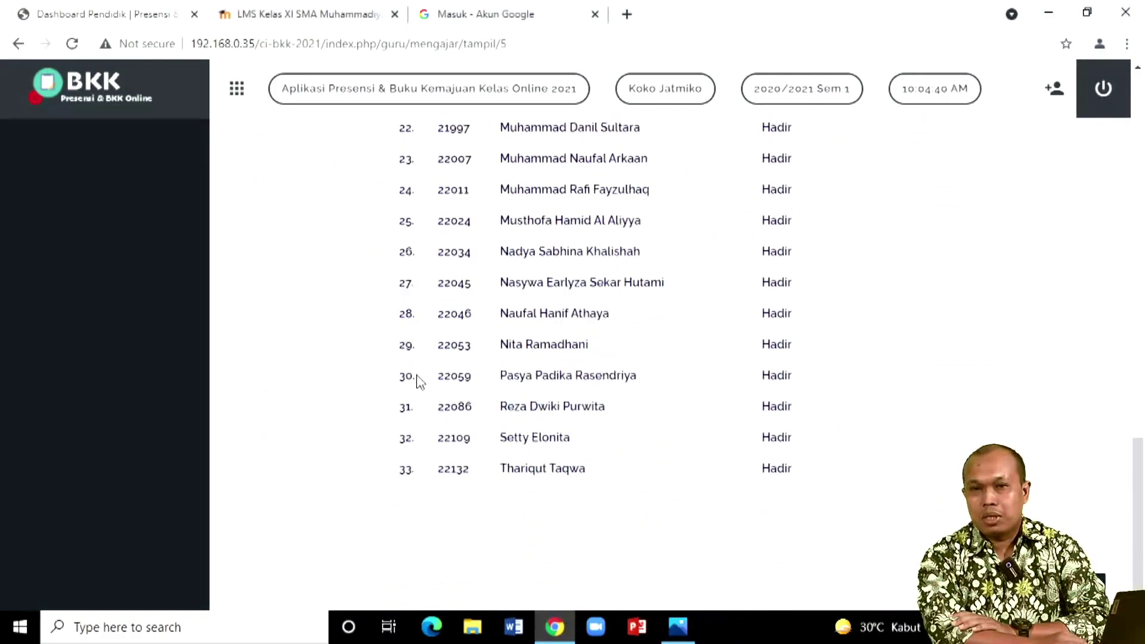
{"action": "scroll", "coordinate": [421, 382], "scroll_direction": "up", "scroll_amount": 13}
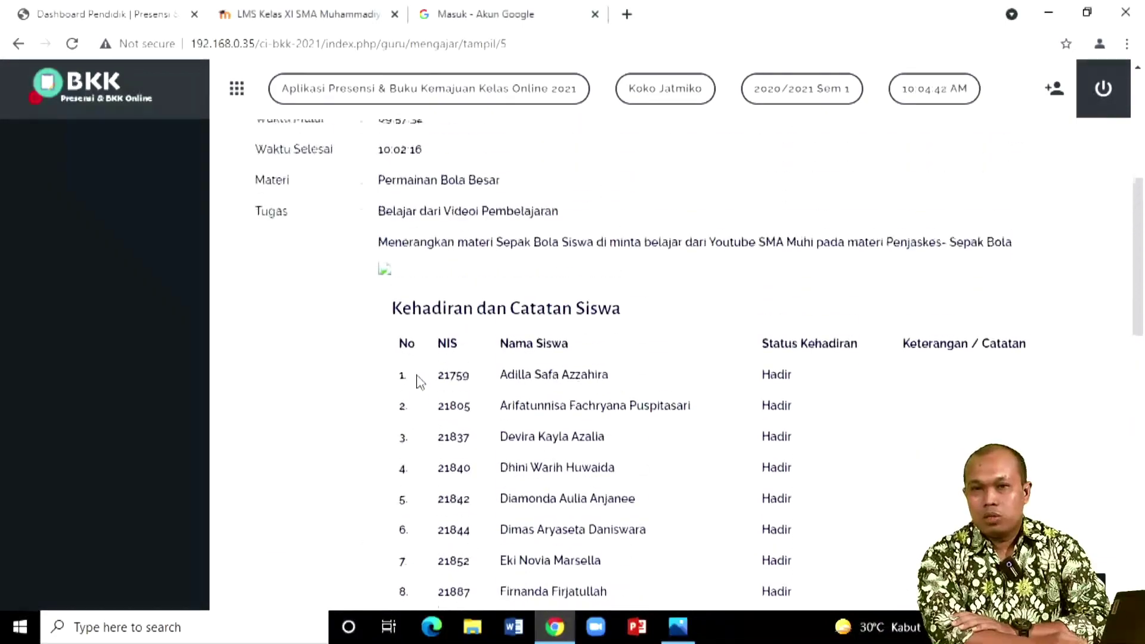
{"action": "scroll", "coordinate": [421, 382], "scroll_direction": "up", "scroll_amount": 3}
{"action": "scroll", "coordinate": [490, 336], "scroll_direction": "down", "scroll_amount": 14}
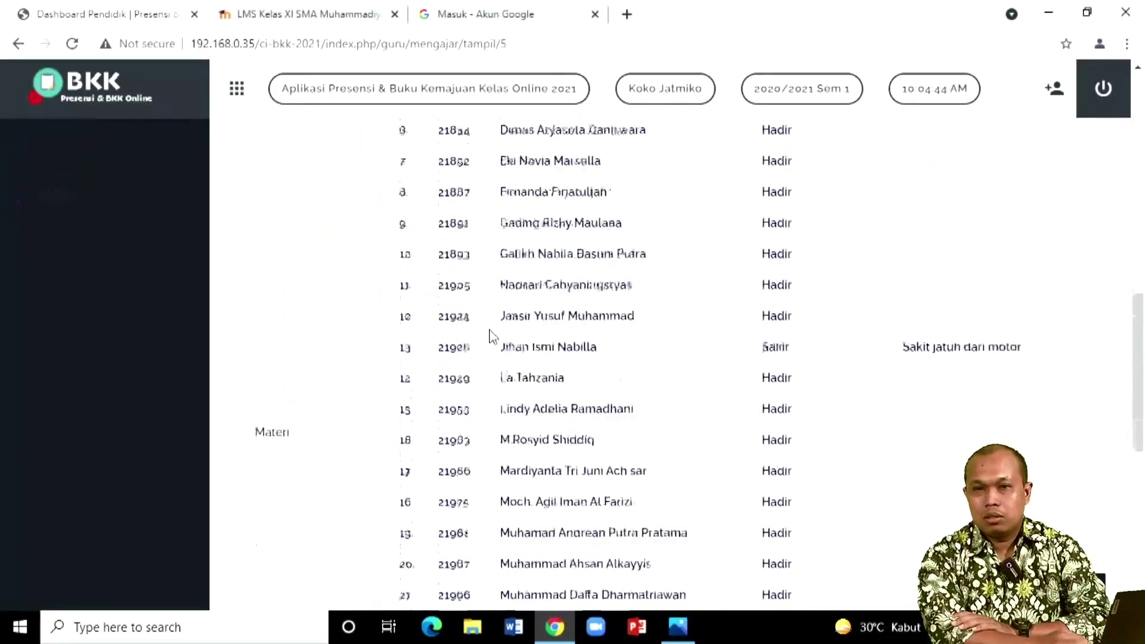
{"action": "scroll", "coordinate": [490, 336], "scroll_direction": "up", "scroll_amount": 4}
{"action": "scroll", "coordinate": [490, 336], "scroll_direction": "up", "scroll_amount": 8}
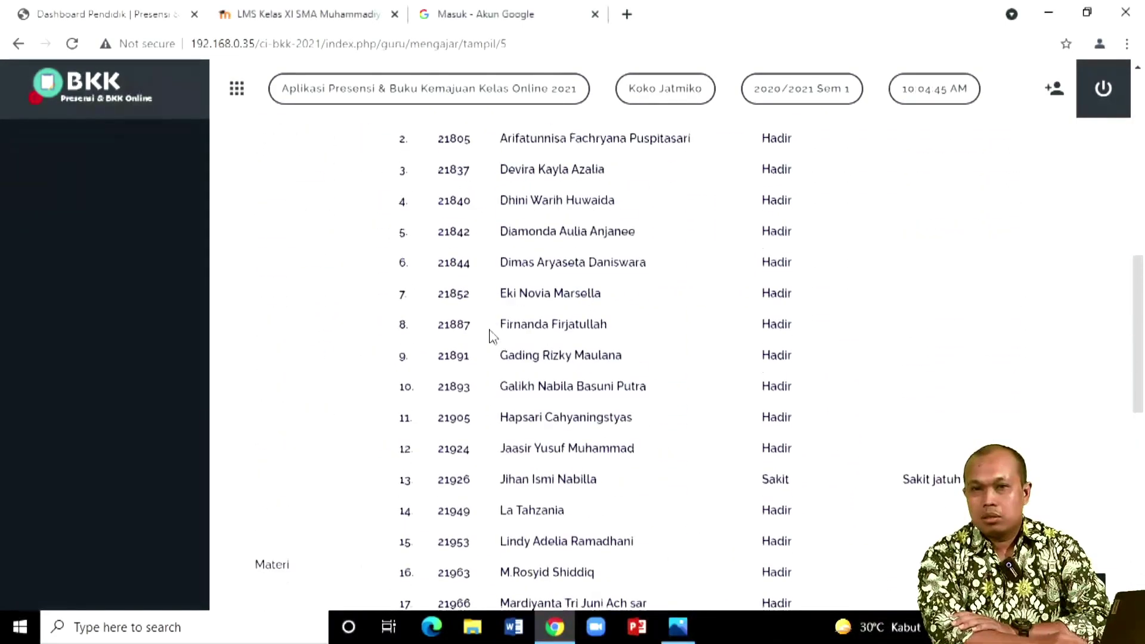
{"action": "scroll", "coordinate": [325, 258], "scroll_direction": "up", "scroll_amount": 4}
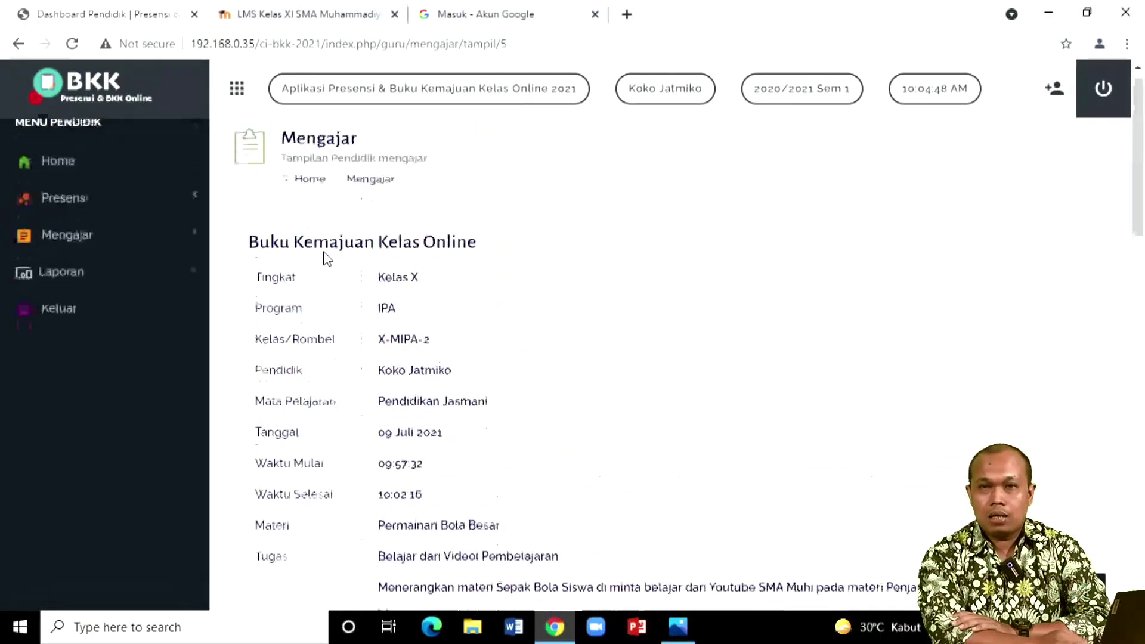
{"action": "left_click", "coordinate": [99, 258]}
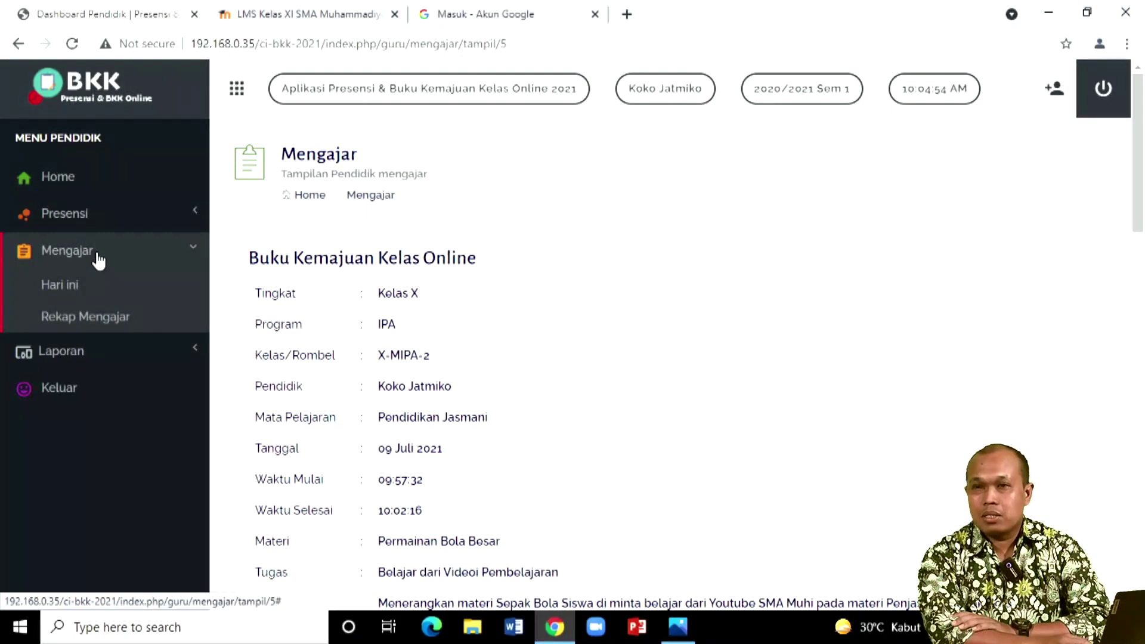
Log back in with the saved teacher username and password to reach the Dashboard again.
{"action": "left_click", "coordinate": [74, 318]}
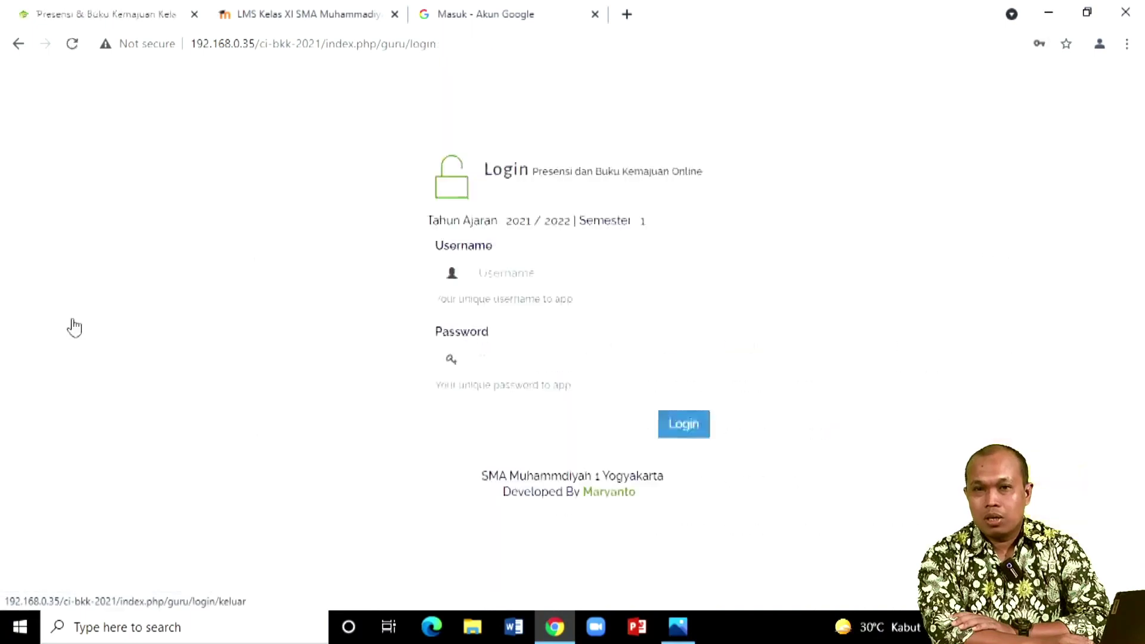
{"action": "left_click", "coordinate": [514, 264]}
{"action": "type", "text": "koko.jatmiko"}
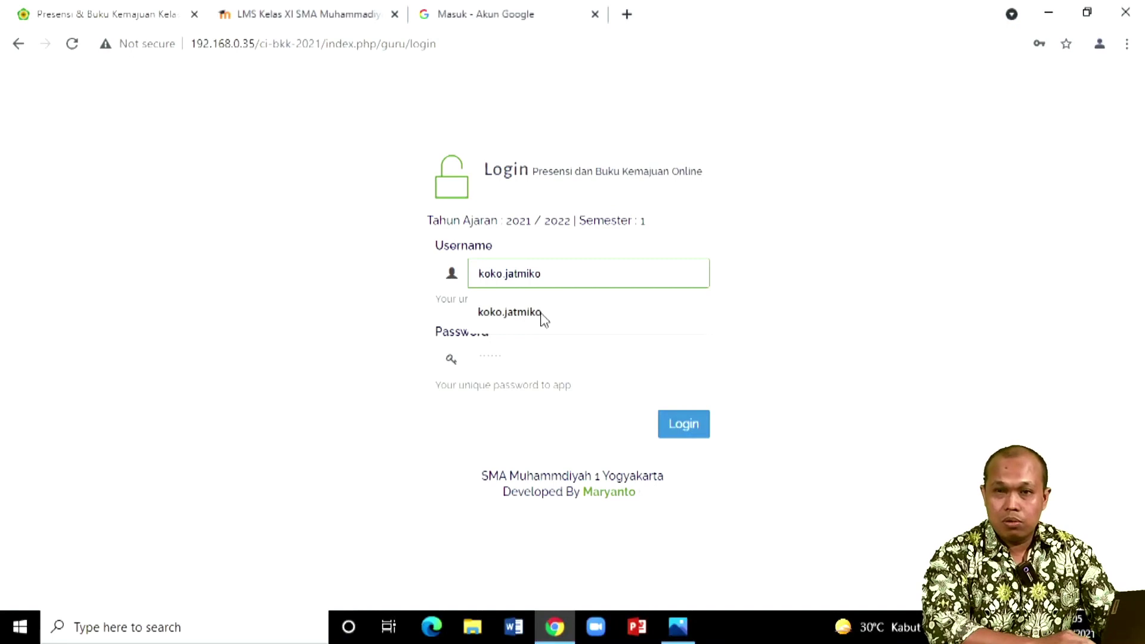
{"action": "left_click", "coordinate": [511, 313]}
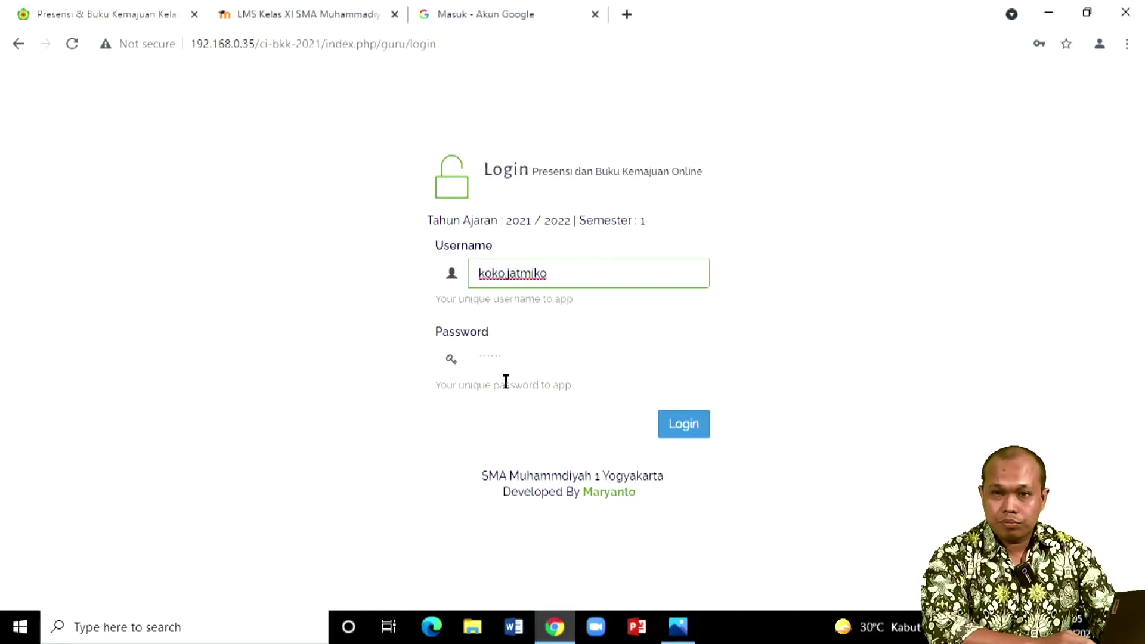
{"action": "left_click", "coordinate": [479, 356]}
{"action": "left_click", "coordinate": [479, 356]}
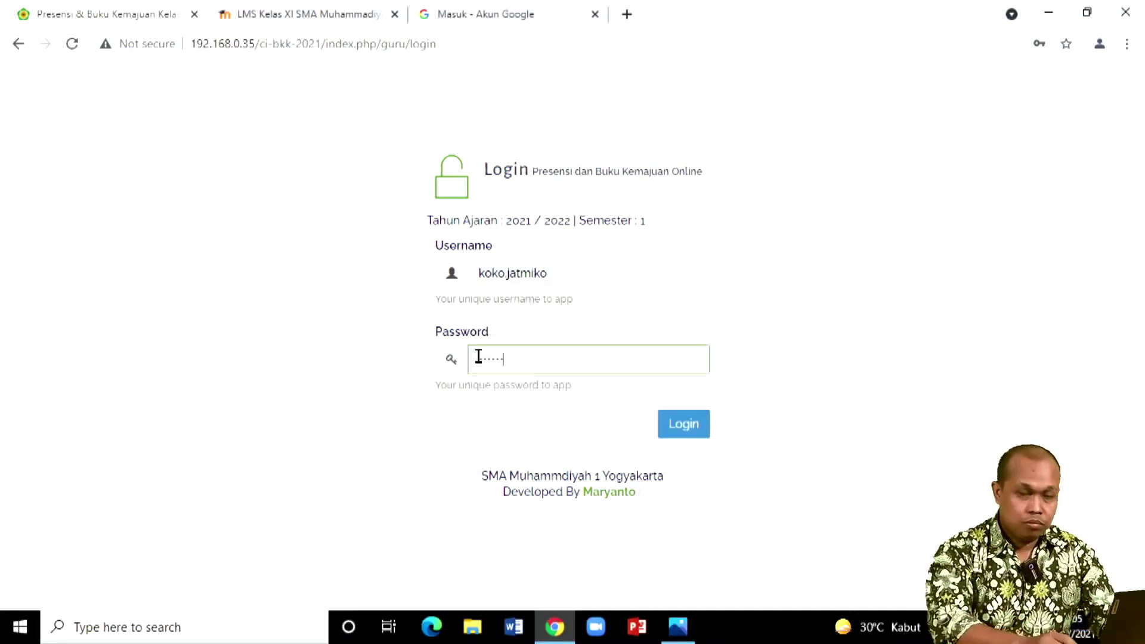
{"action": "key", "text": "Return"}
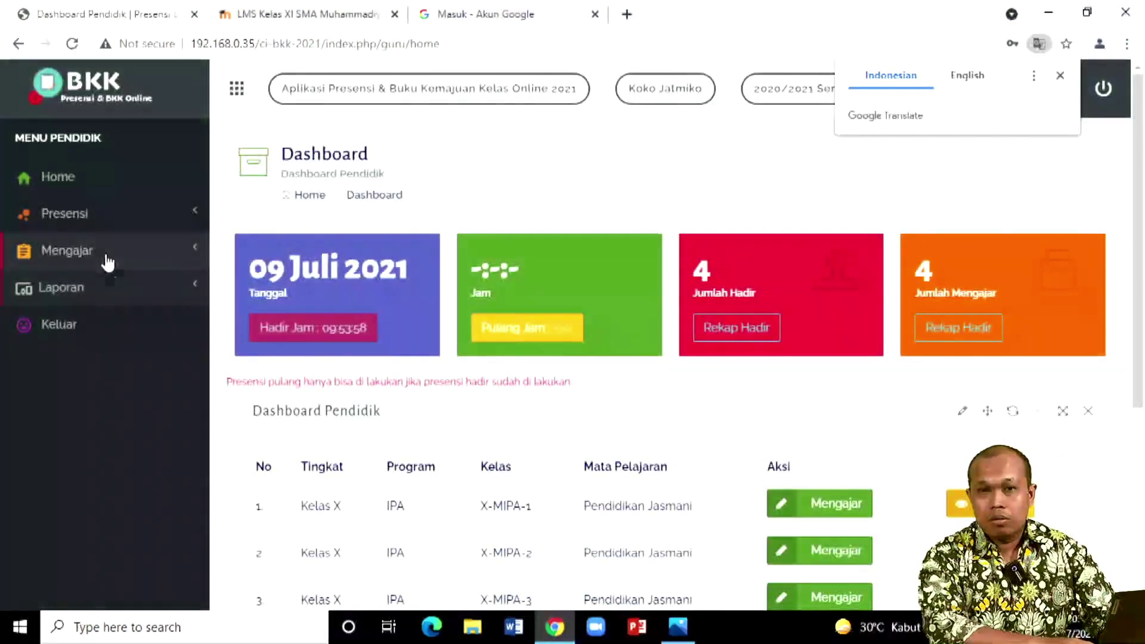
{"action": "left_click", "coordinate": [108, 253]}
Open the Rekap Mengajar list and view the 08 Juli 2021 X-MIPA-1 session details.
{"action": "left_click", "coordinate": [105, 322]}
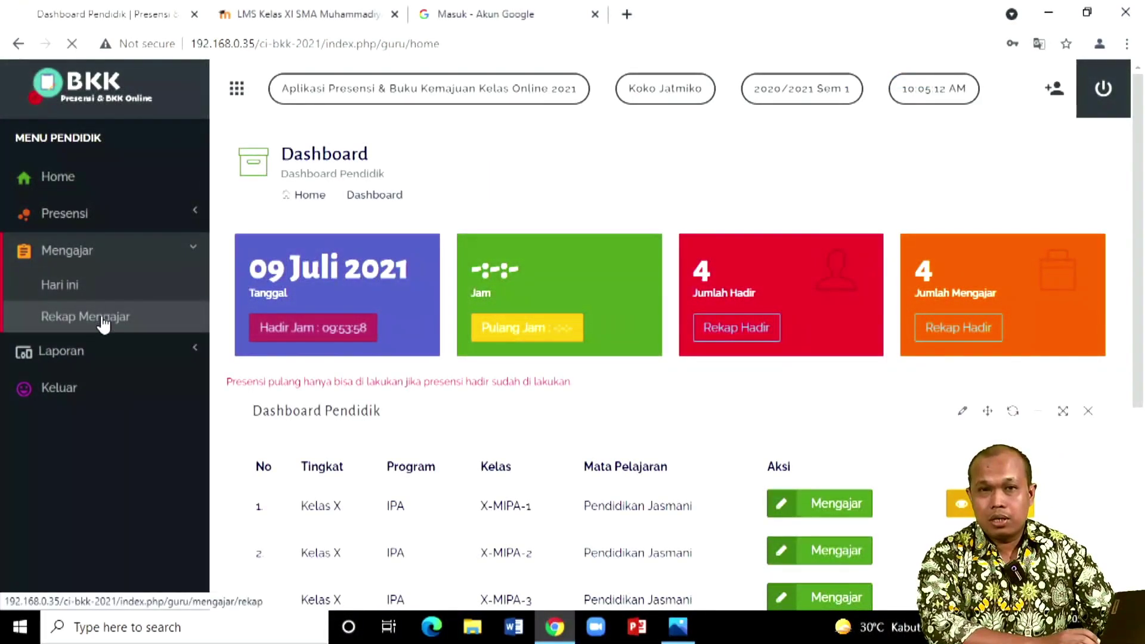
{"action": "scroll", "coordinate": [546, 314], "scroll_direction": "down", "scroll_amount": 1}
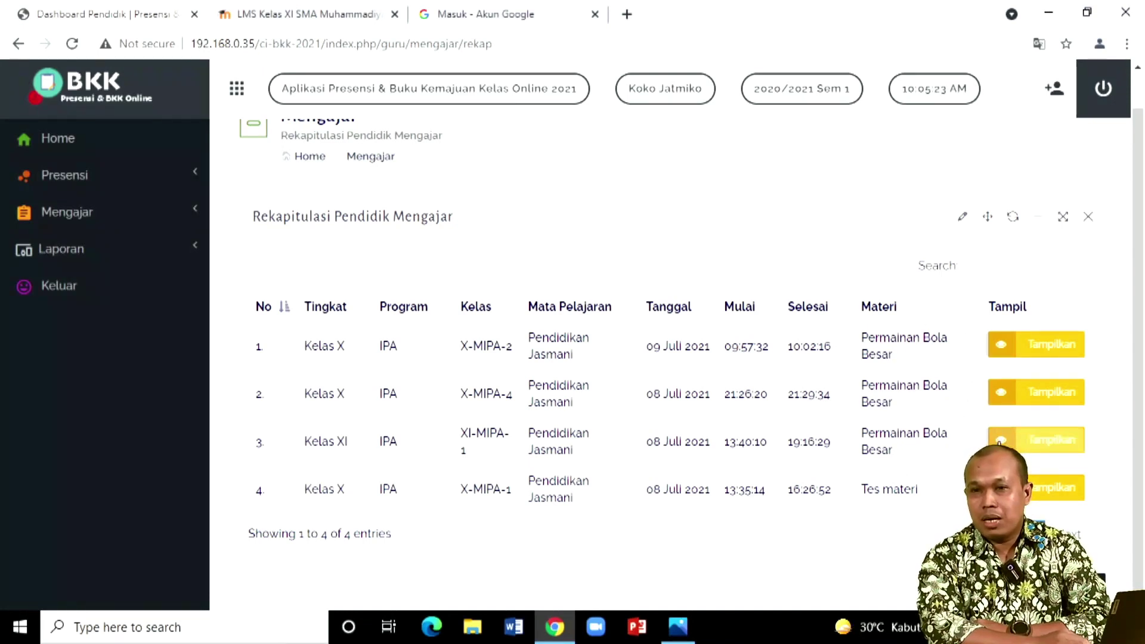
{"action": "left_click", "coordinate": [1048, 498]}
{"action": "scroll", "coordinate": [456, 307], "scroll_direction": "down", "scroll_amount": 8}
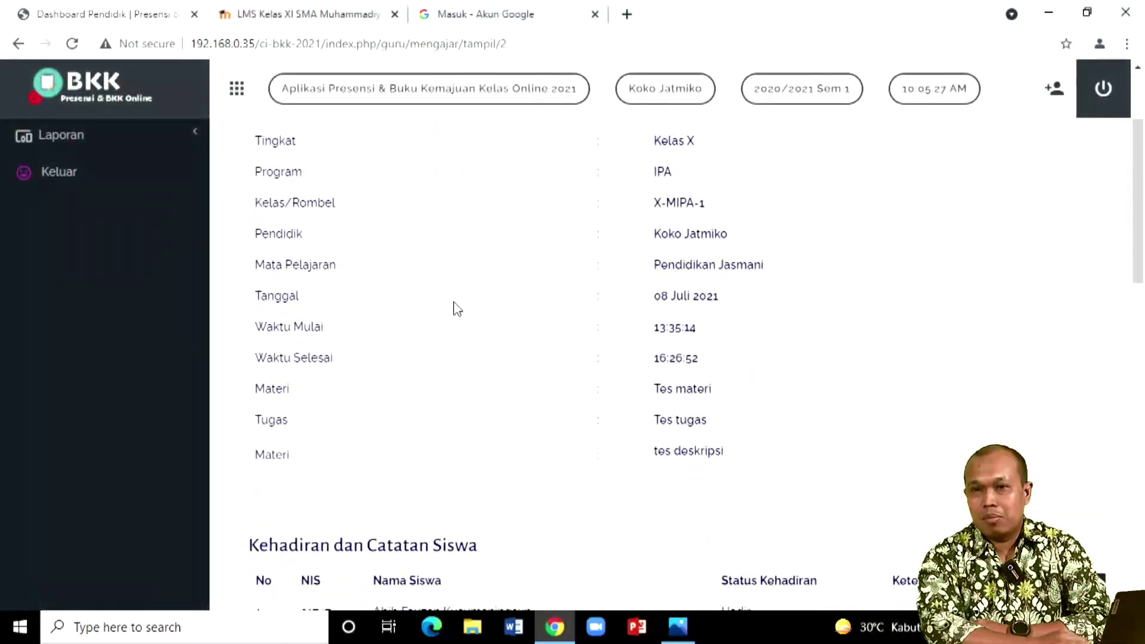
{"action": "scroll", "coordinate": [456, 307], "scroll_direction": "up", "scroll_amount": 2}
{"action": "scroll", "coordinate": [456, 307], "scroll_direction": "up", "scroll_amount": 6}
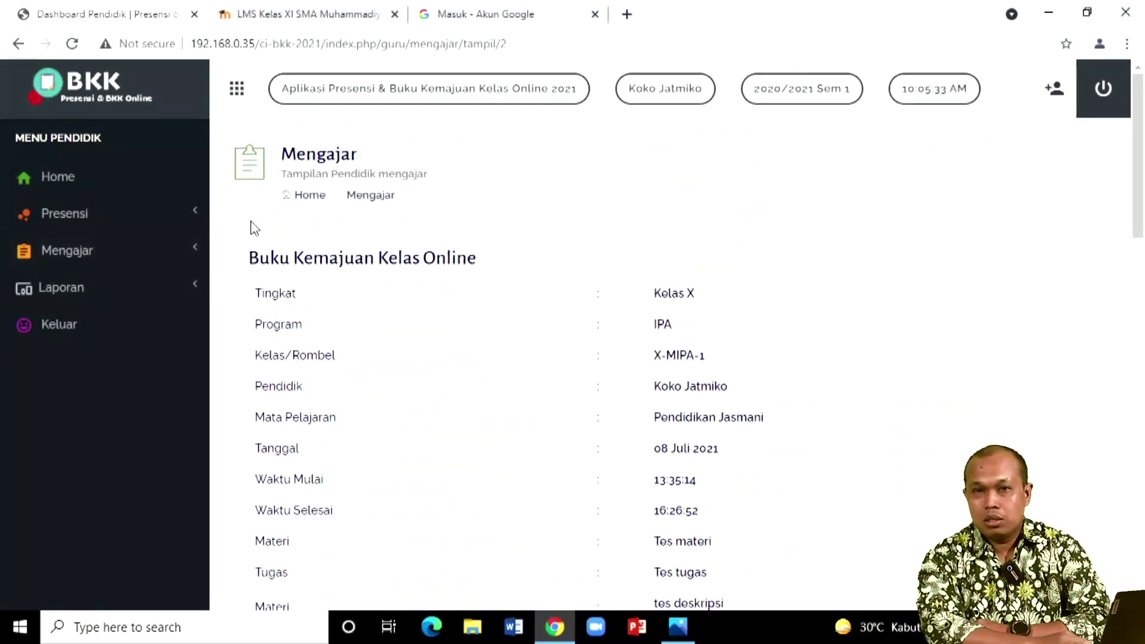
Review the XI-MIPA-1 session's progress record from the recap, then go back to the Dashboard.
{"action": "left_click", "coordinate": [151, 254]}
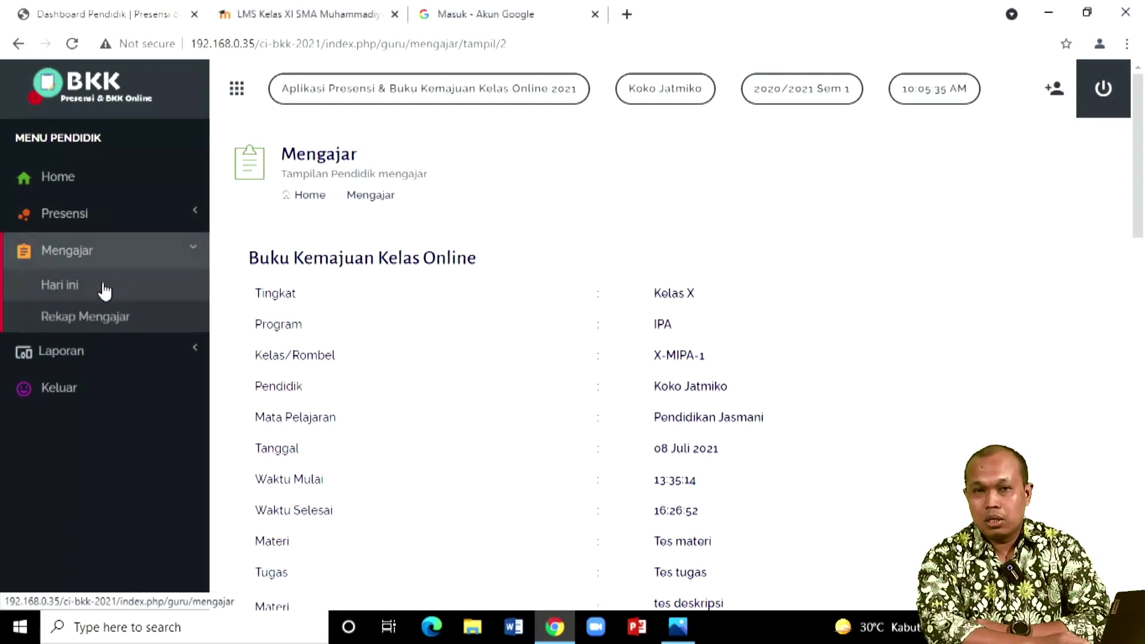
{"action": "left_click", "coordinate": [69, 321]}
{"action": "scroll", "coordinate": [813, 340], "scroll_direction": "down", "scroll_amount": 1}
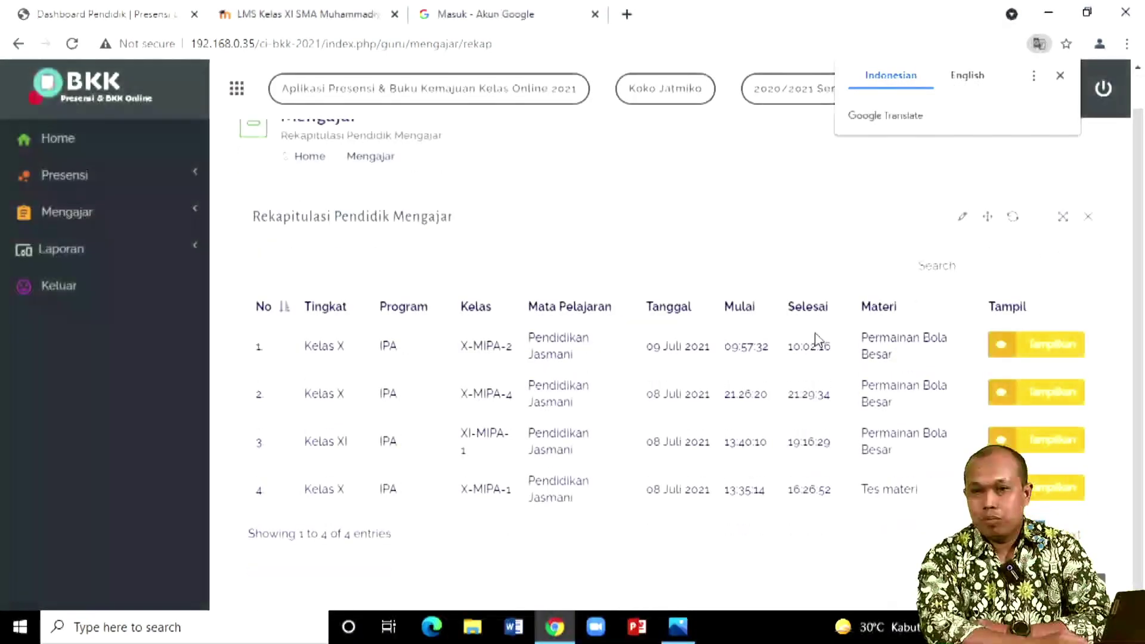
{"action": "left_click", "coordinate": [1025, 439]}
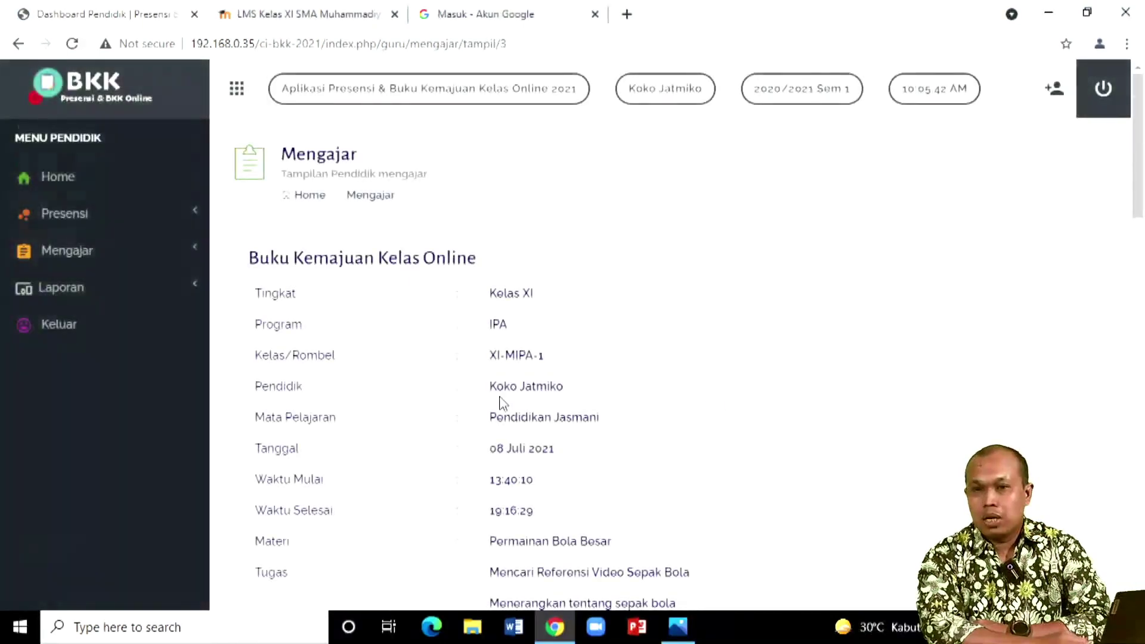
{"action": "scroll", "coordinate": [499, 404], "scroll_direction": "down", "scroll_amount": 4}
{"action": "scroll", "coordinate": [546, 463], "scroll_direction": "down", "scroll_amount": 4}
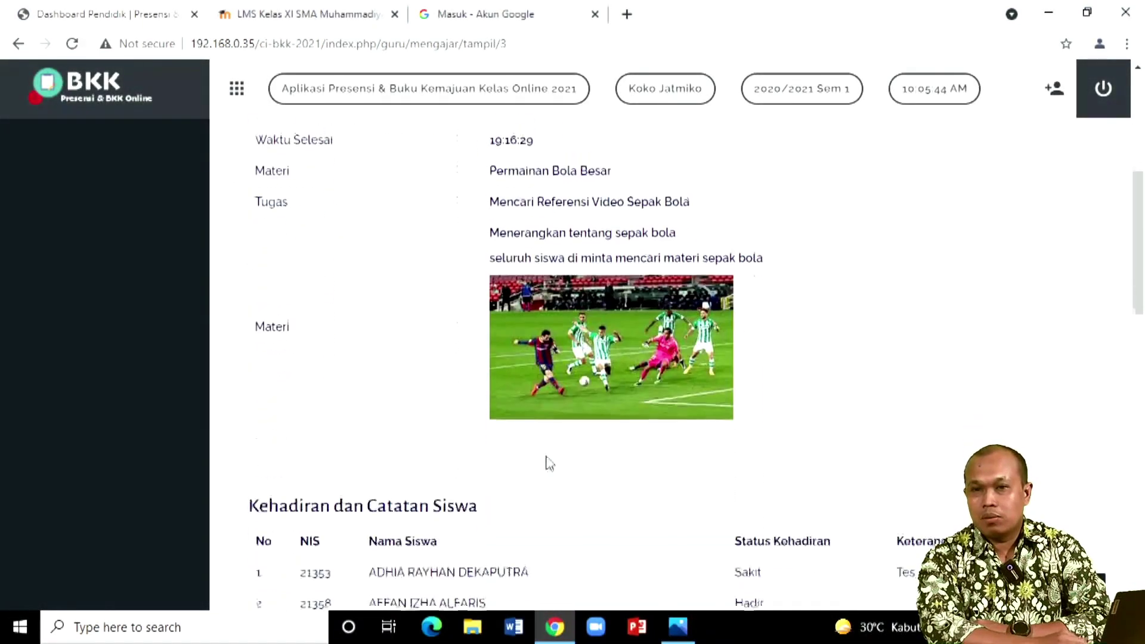
{"action": "scroll", "coordinate": [546, 463], "scroll_direction": "down", "scroll_amount": 5}
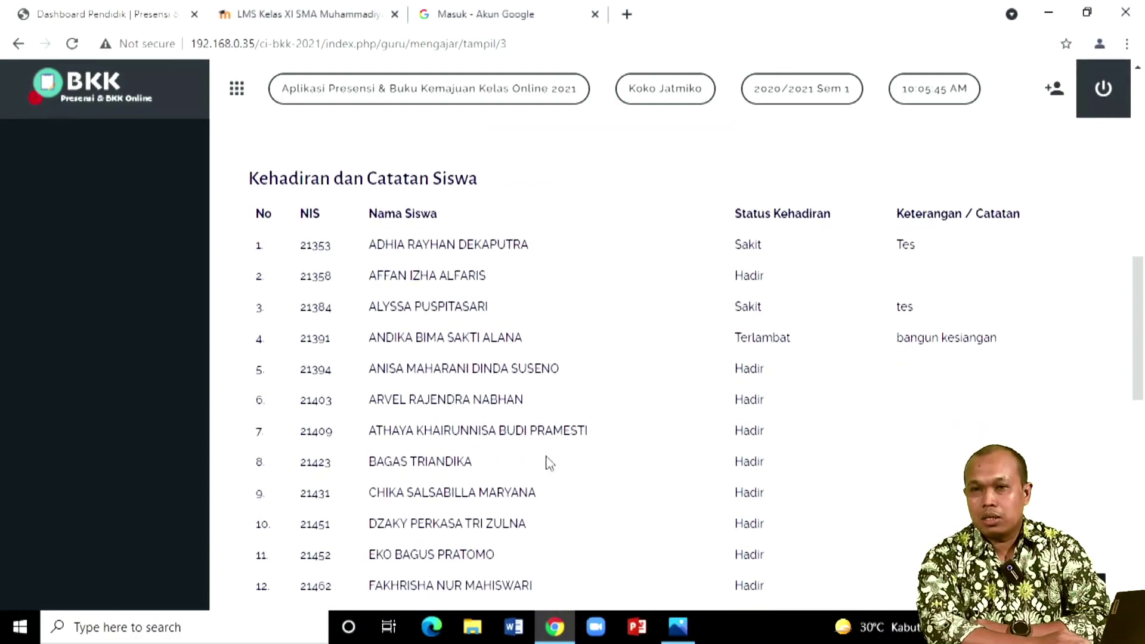
{"action": "scroll", "coordinate": [803, 316], "scroll_direction": "down", "scroll_amount": 10}
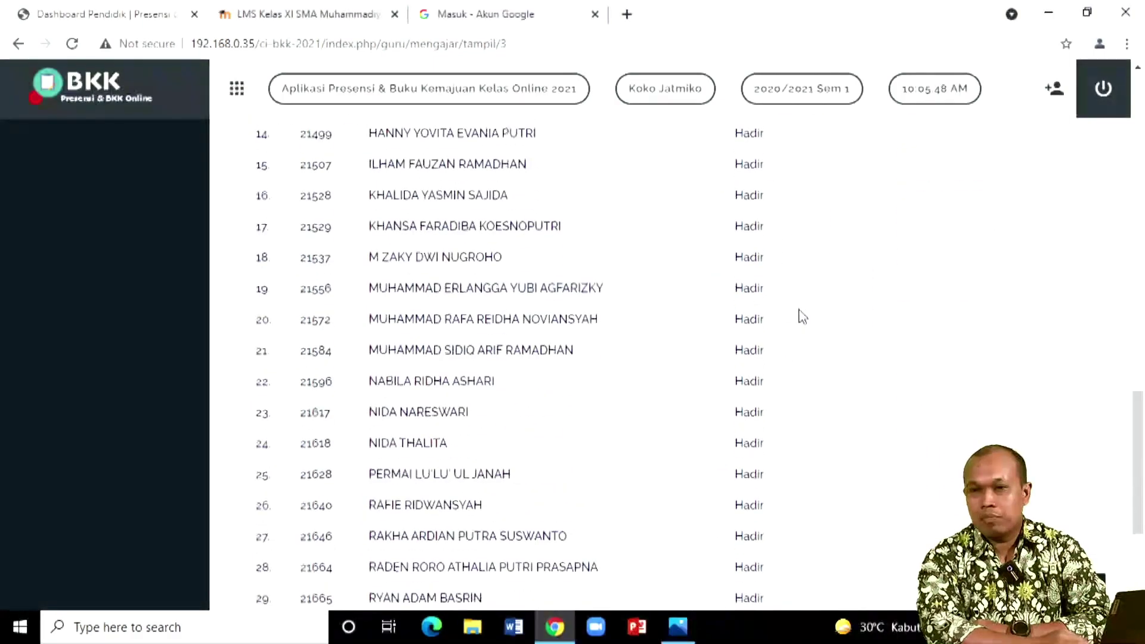
{"action": "scroll", "coordinate": [803, 317], "scroll_direction": "up", "scroll_amount": 10}
{"action": "scroll", "coordinate": [803, 316], "scroll_direction": "up", "scroll_amount": 15}
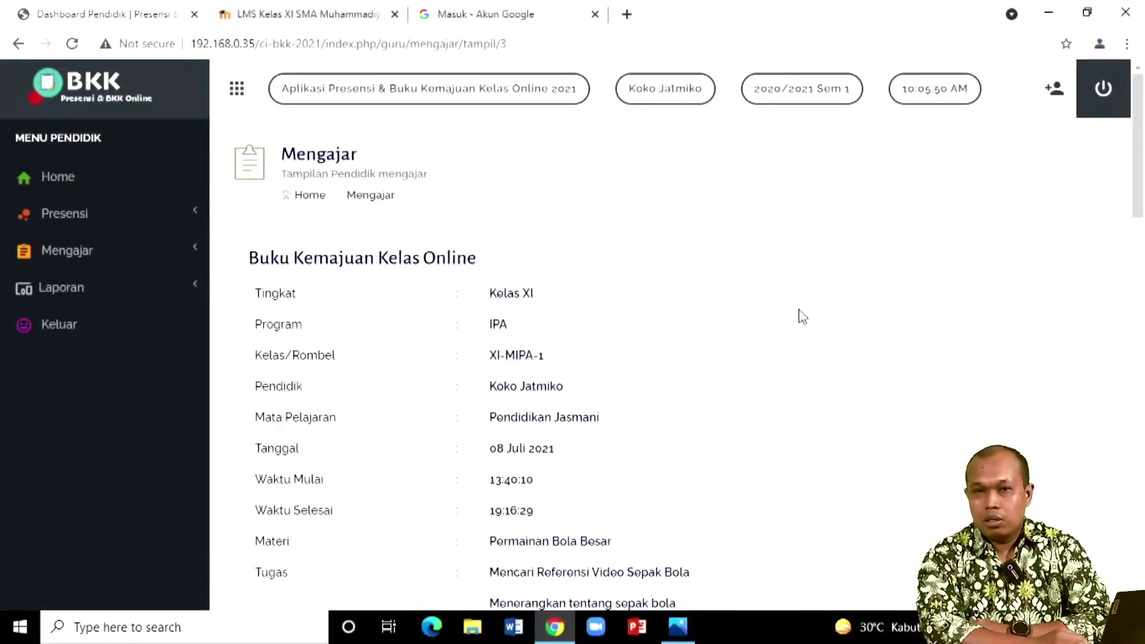
{"action": "scroll", "coordinate": [583, 329], "scroll_direction": "down", "scroll_amount": 2}
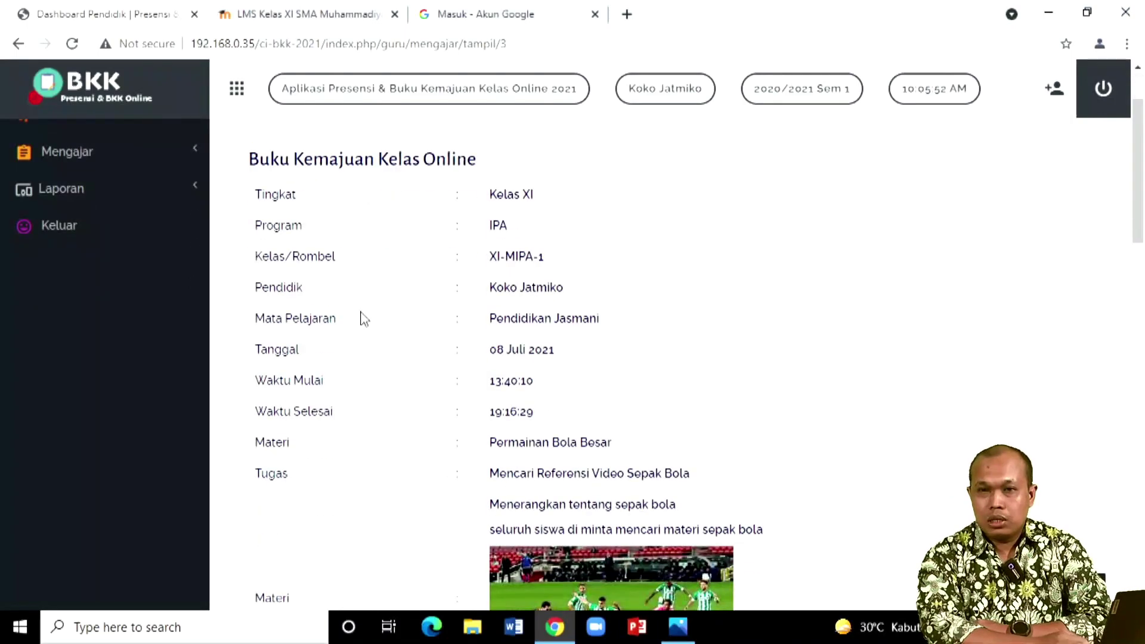
{"action": "scroll", "coordinate": [570, 313], "scroll_direction": "up", "scroll_amount": 2}
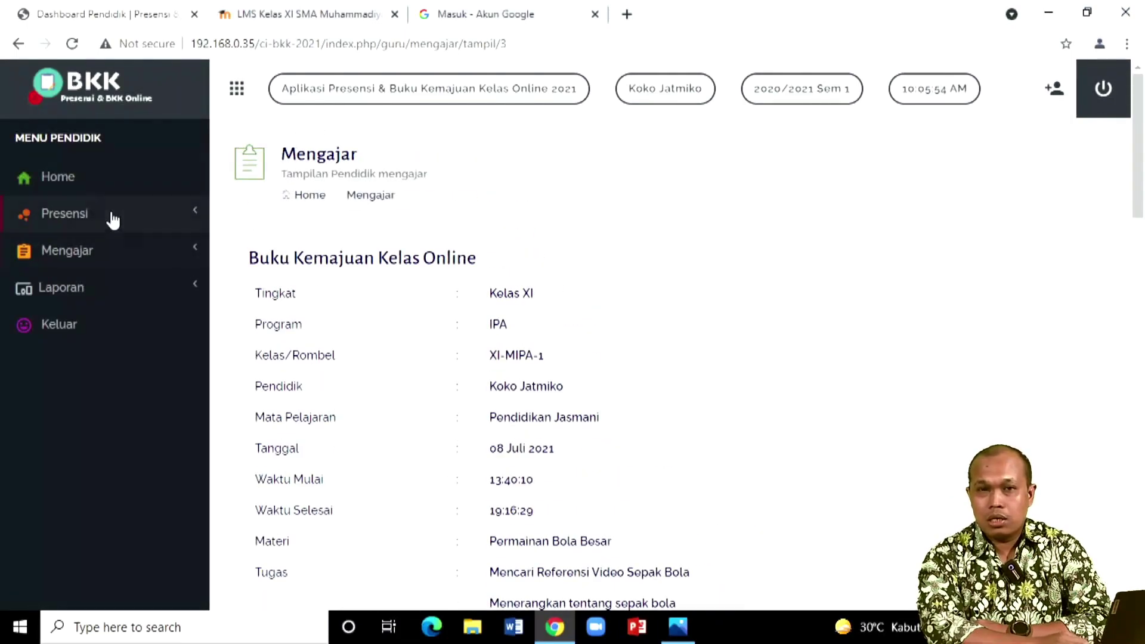
{"action": "left_click", "coordinate": [56, 174]}
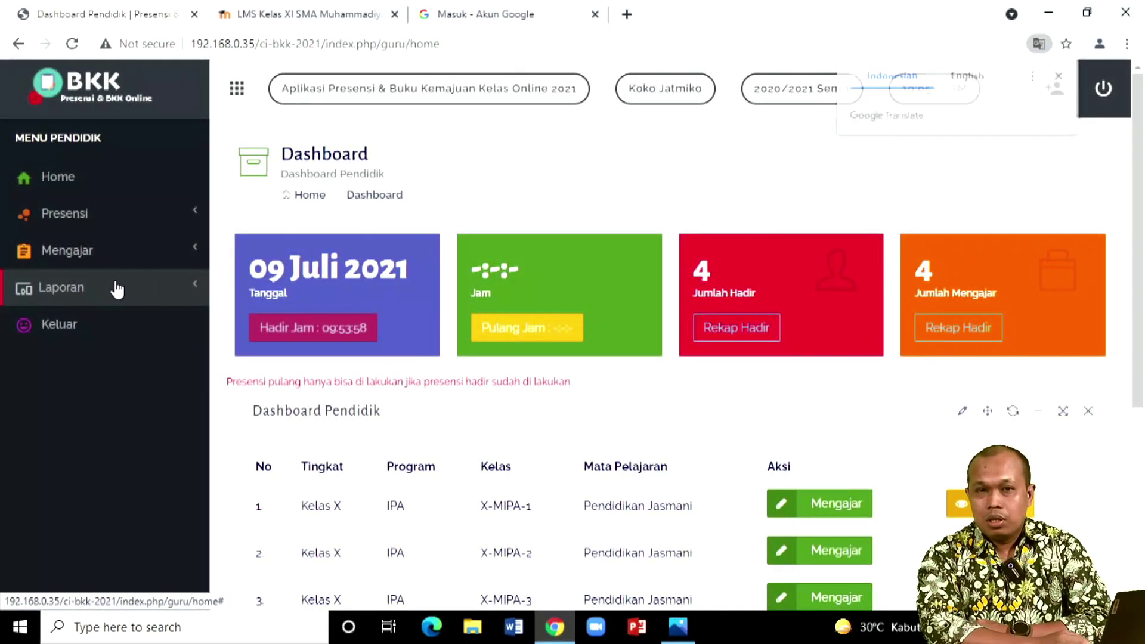
Open Laporan > Rekap Kehadiran Siswa for X-MIPA-2 and page through its 33 students.
{"action": "left_click", "coordinate": [129, 291]}
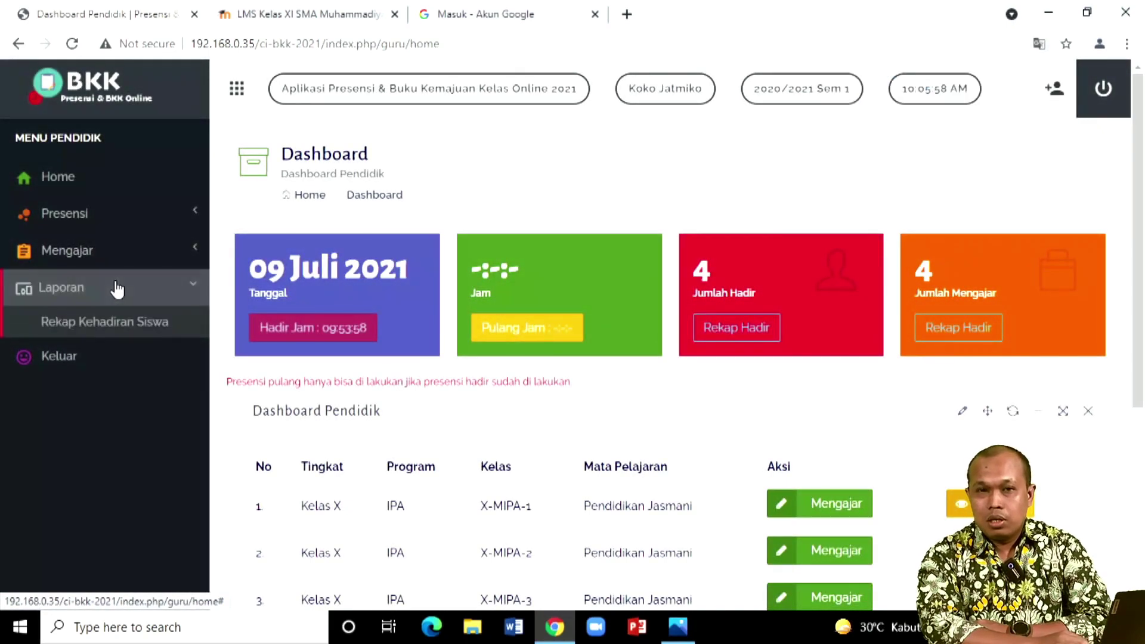
{"action": "left_click", "coordinate": [89, 334]}
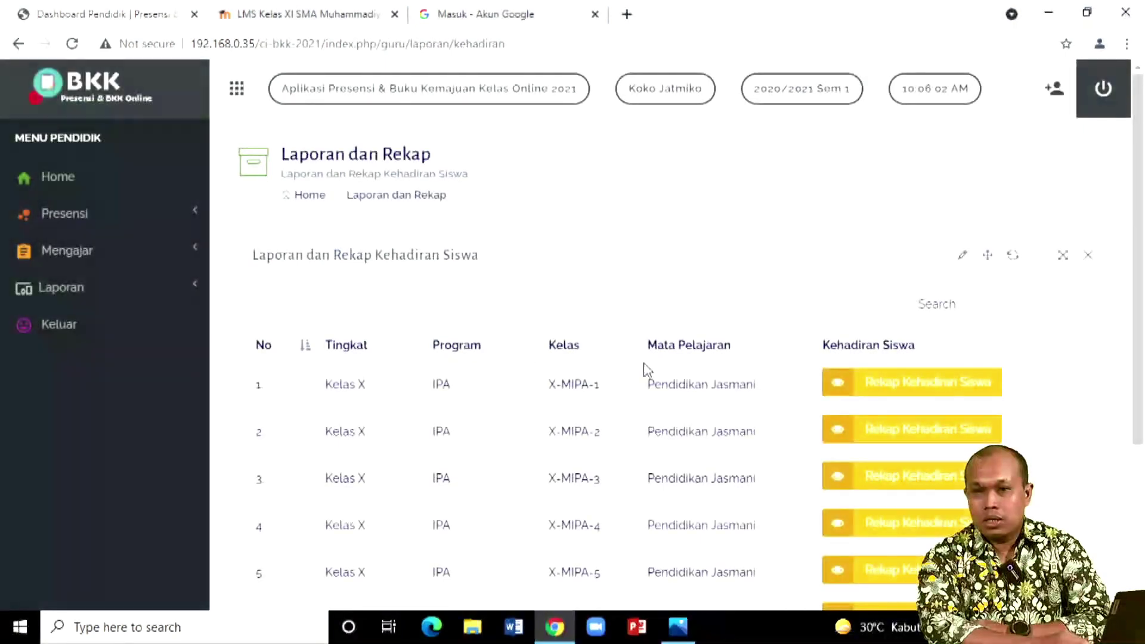
{"action": "left_click", "coordinate": [866, 441]}
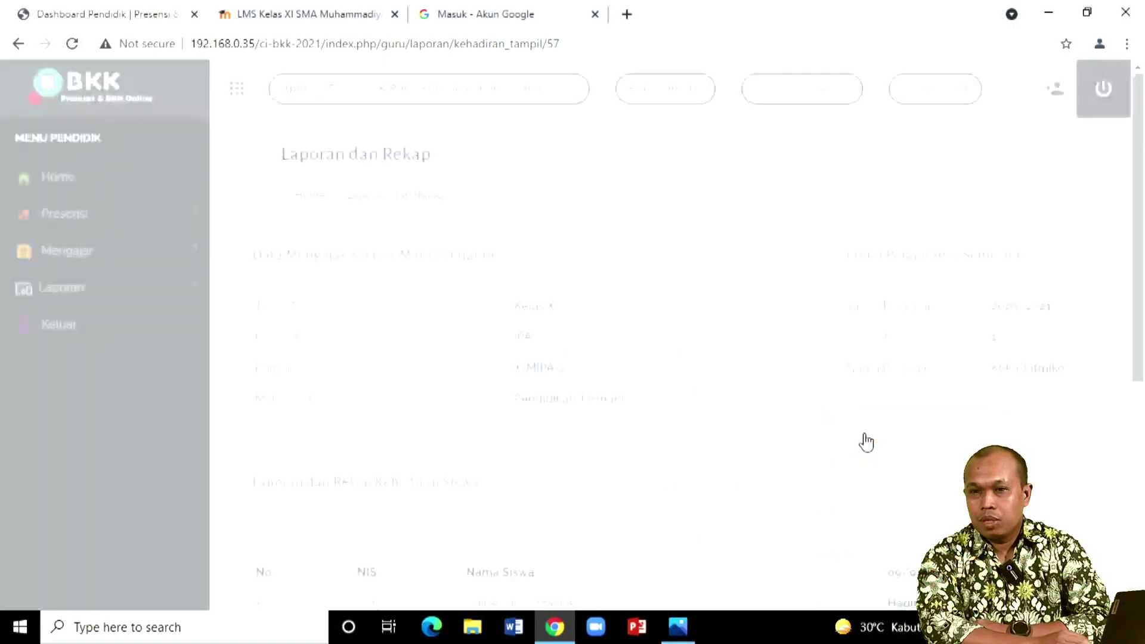
{"action": "scroll", "coordinate": [820, 346], "scroll_direction": "down", "scroll_amount": 5}
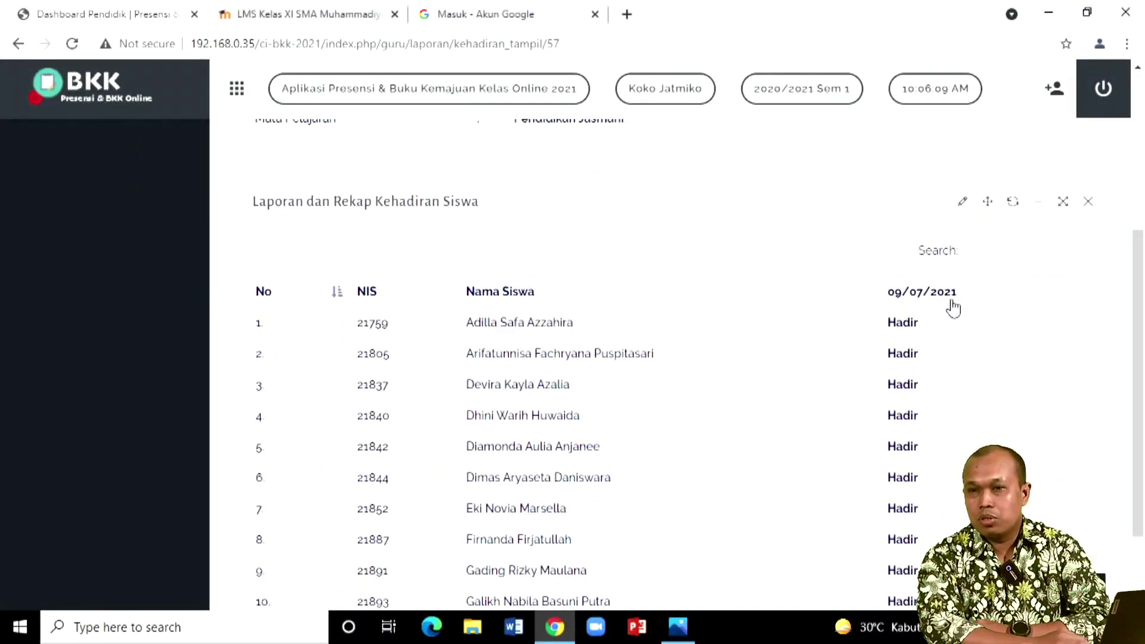
{"action": "scroll", "coordinate": [953, 308], "scroll_direction": "down", "scroll_amount": 2}
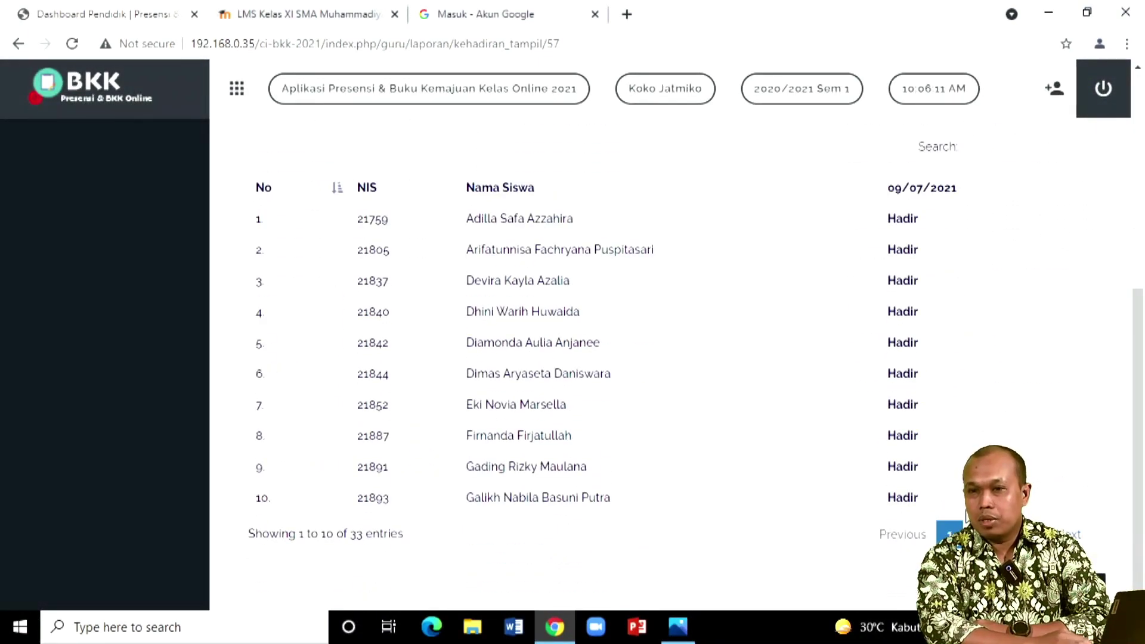
{"action": "left_click", "coordinate": [978, 534]}
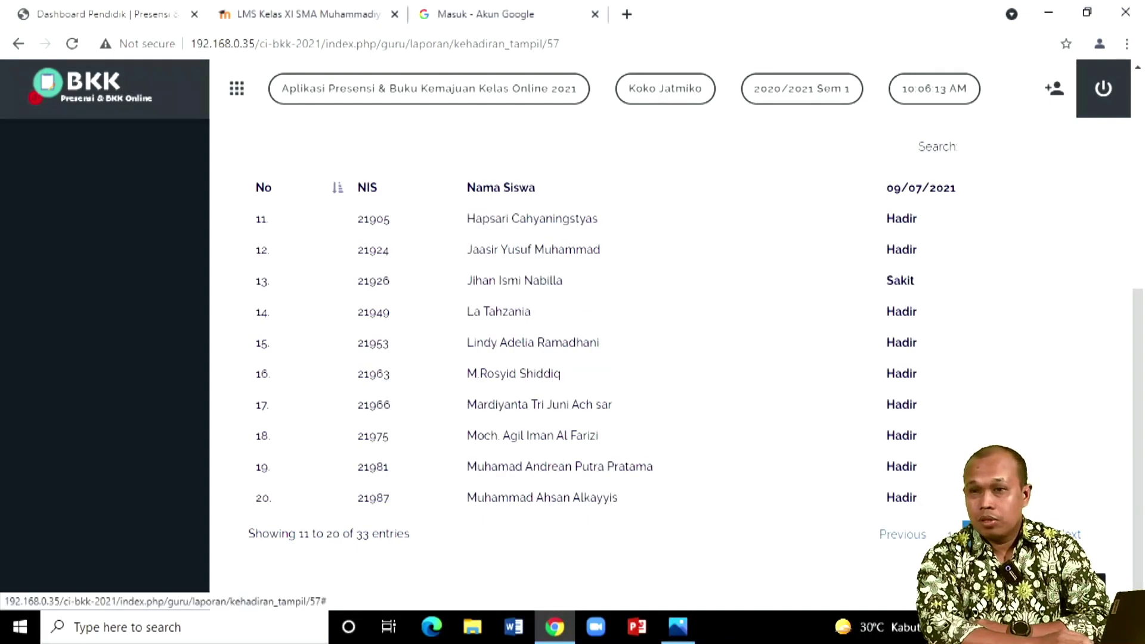
{"action": "left_click", "coordinate": [1068, 534]}
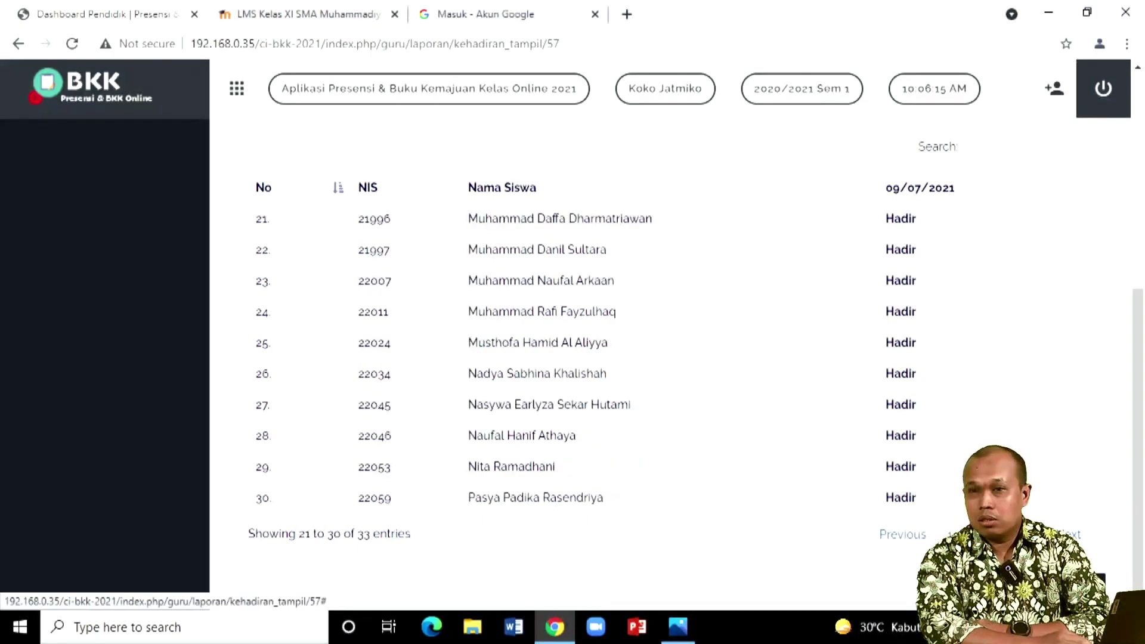
{"action": "left_click", "coordinate": [978, 534]}
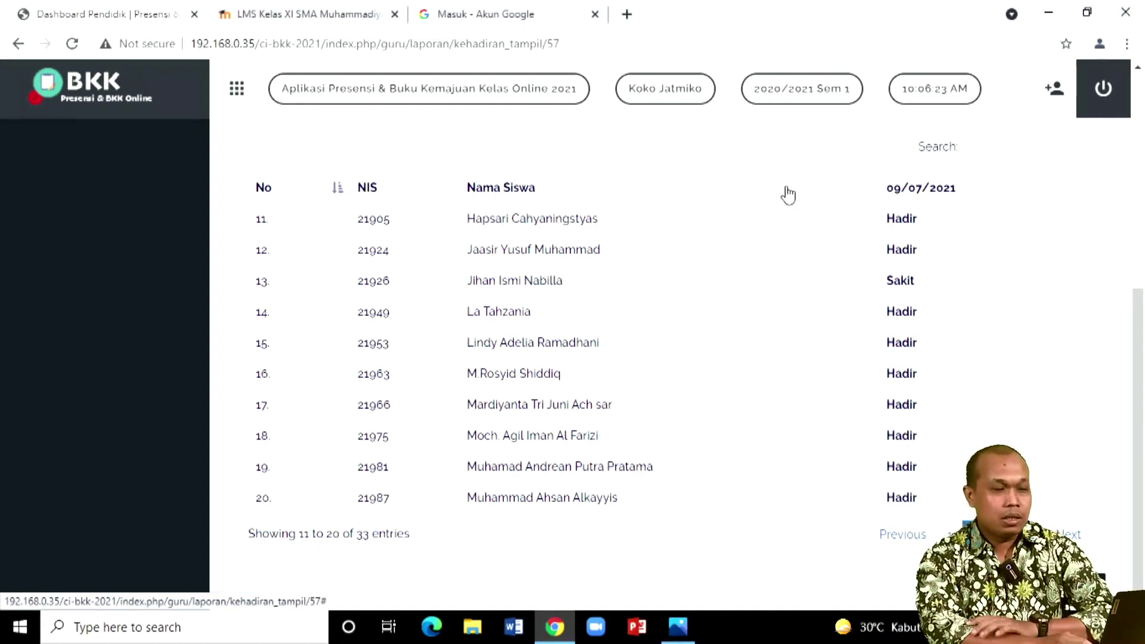
{"action": "scroll", "coordinate": [816, 286], "scroll_direction": "up", "scroll_amount": 6}
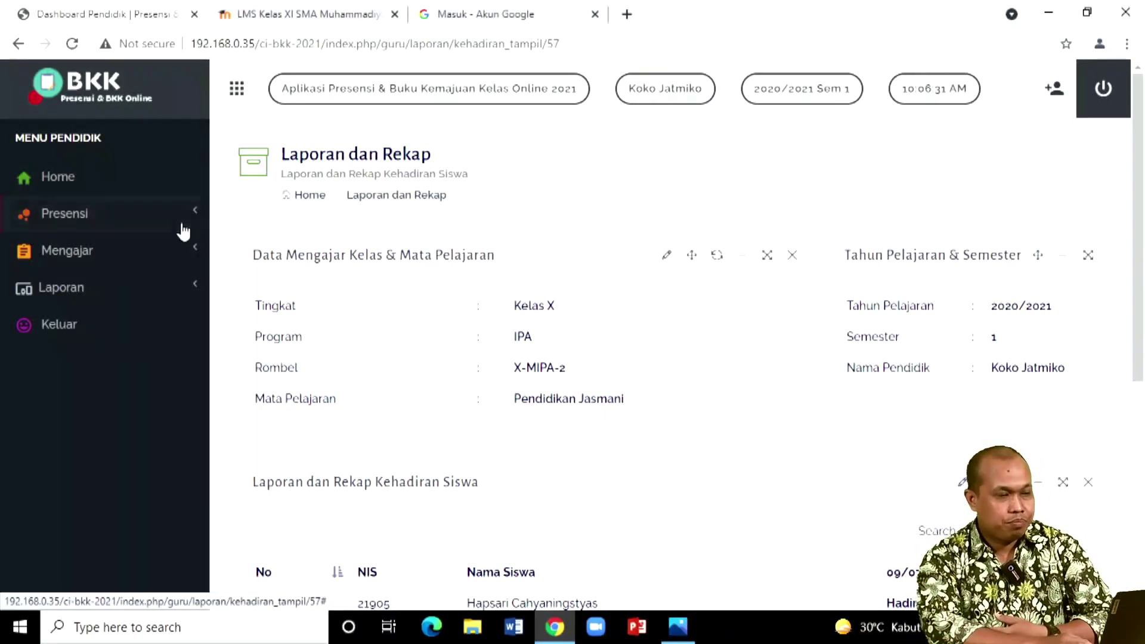
From the dashboard, open the Mengajar teaching recap (Rekap) for class X-MIPA-1.
{"action": "left_click", "coordinate": [55, 185]}
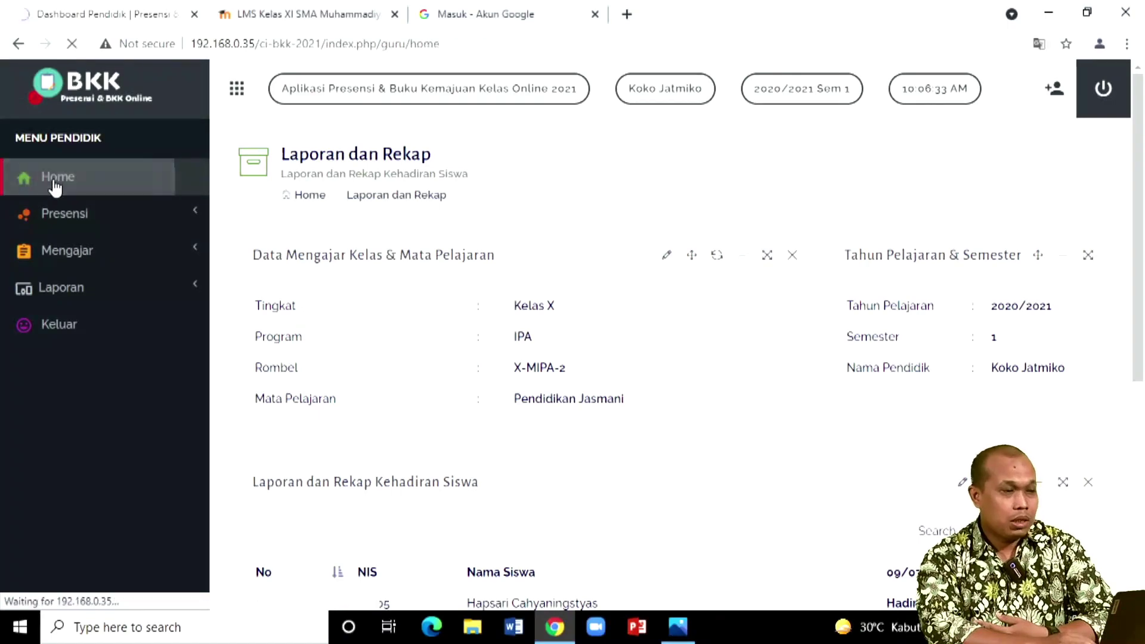
{"action": "scroll", "coordinate": [963, 342], "scroll_direction": "down", "scroll_amount": 3}
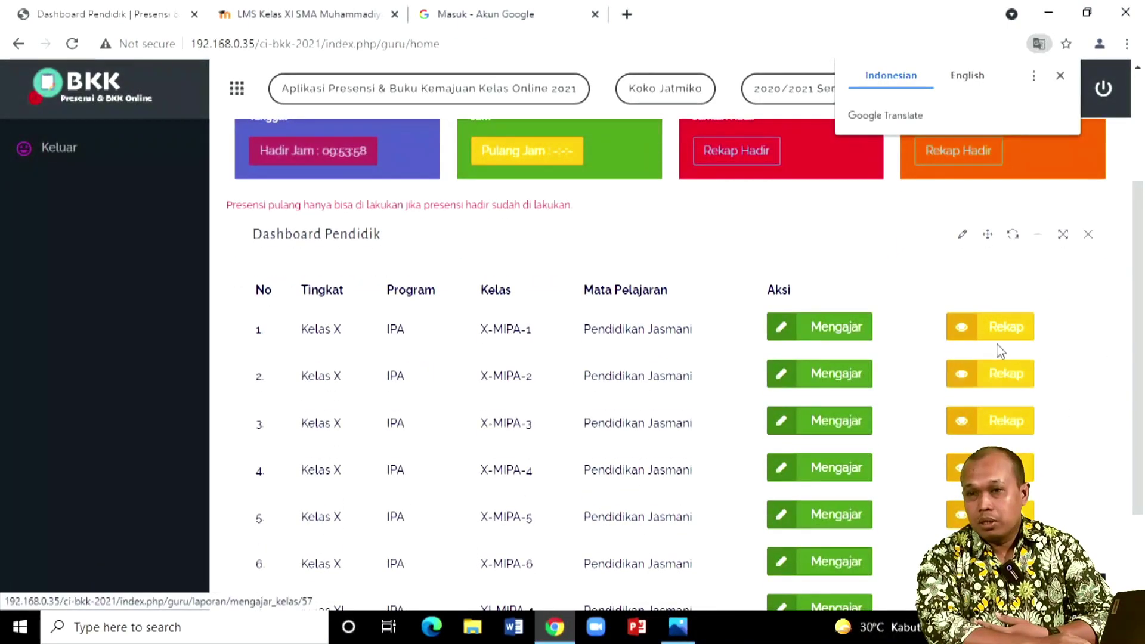
{"action": "scroll", "coordinate": [204, 249], "scroll_direction": "up", "scroll_amount": 2}
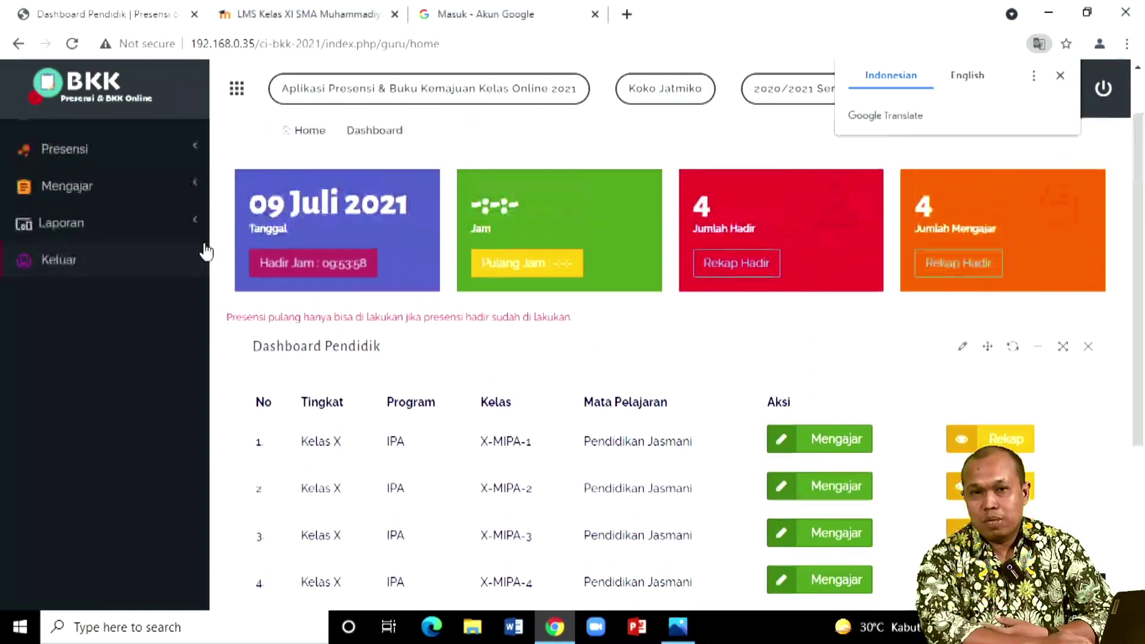
{"action": "left_click", "coordinate": [52, 186]}
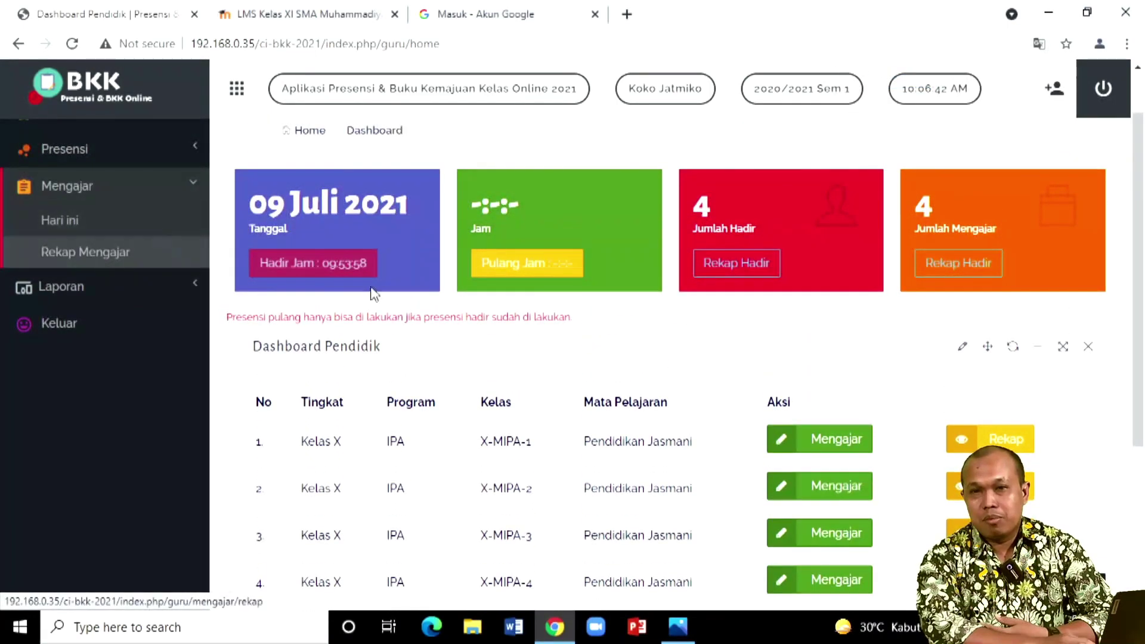
{"action": "scroll", "coordinate": [1023, 403], "scroll_direction": "down", "scroll_amount": 2}
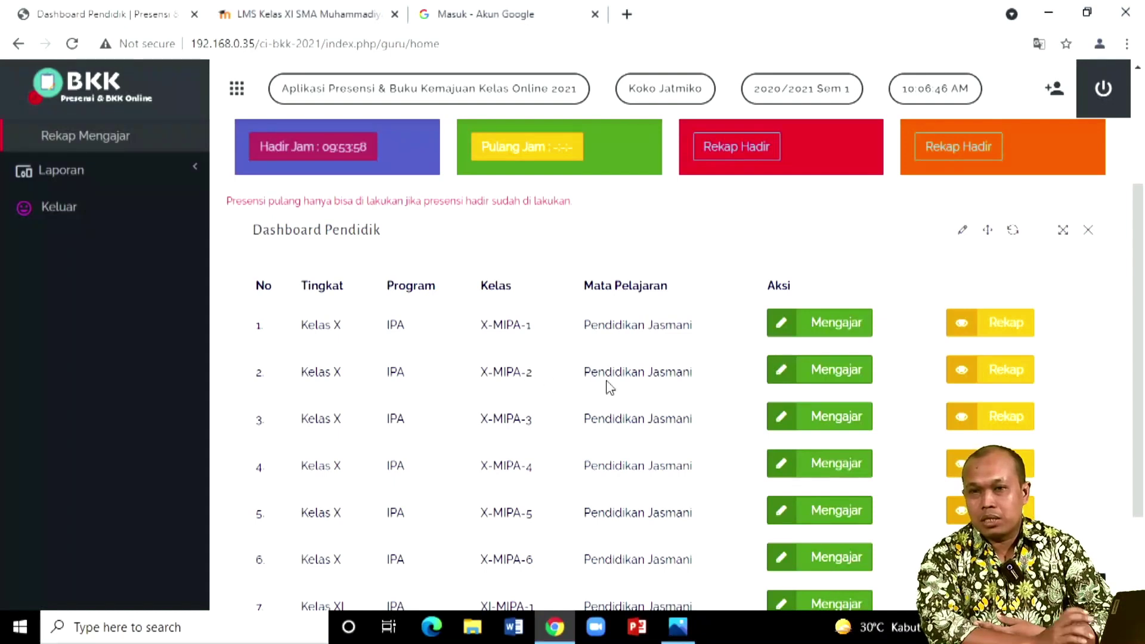
{"action": "left_click", "coordinate": [996, 335]}
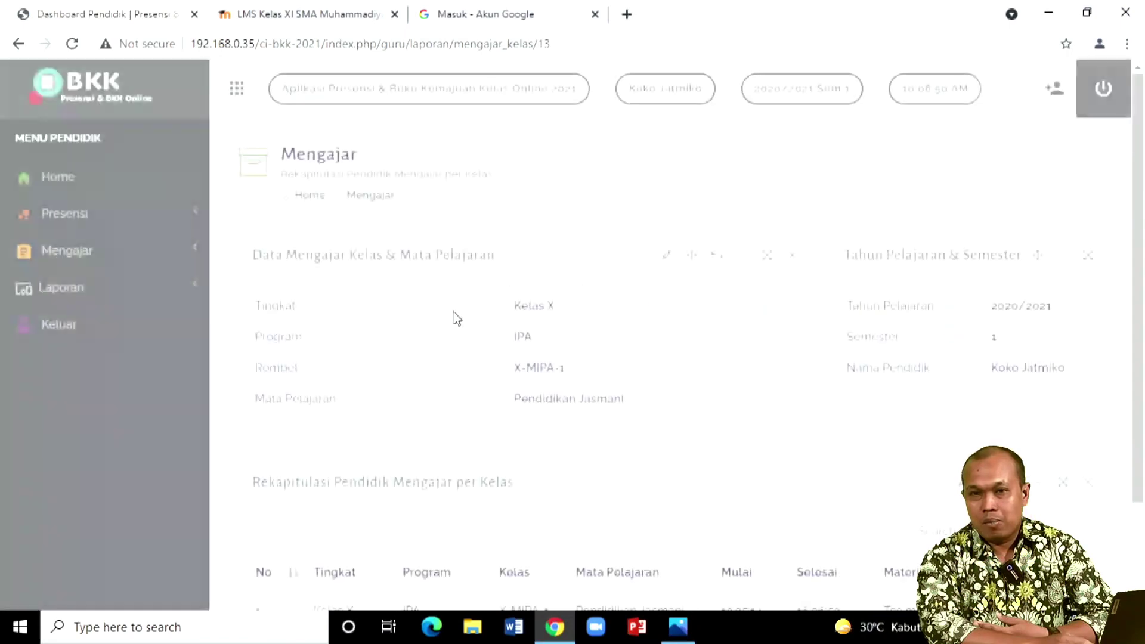
Review the X-MIPA-1 recorded session details, then return to the Dashboard Pendidik.
{"action": "scroll", "coordinate": [591, 453], "scroll_direction": "down", "scroll_amount": 2}
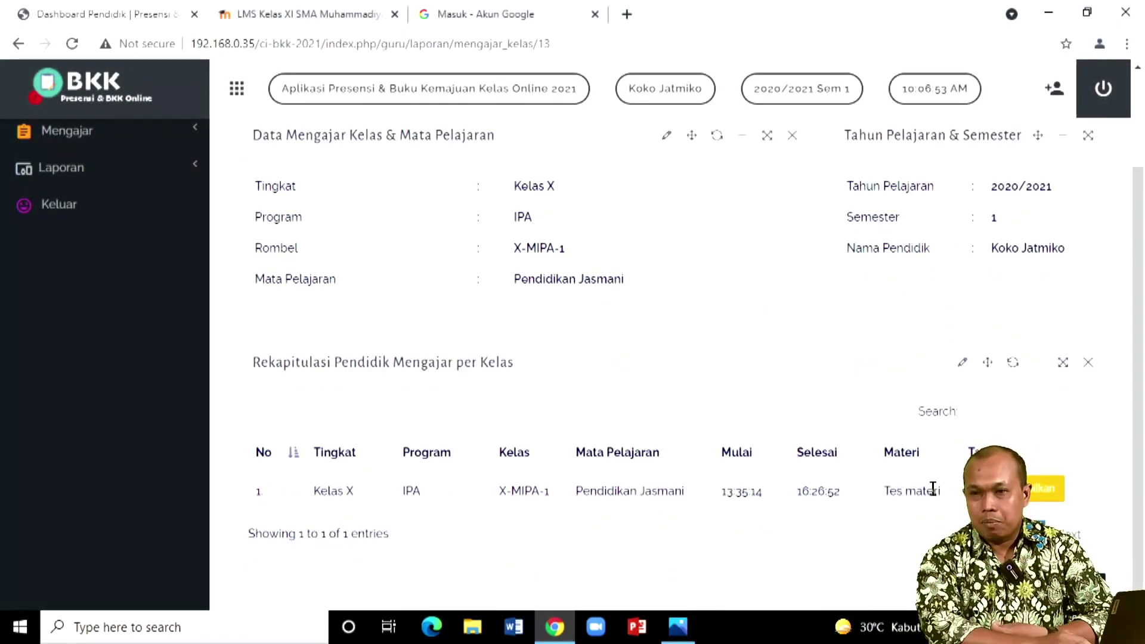
{"action": "left_click", "coordinate": [1048, 495]}
{"action": "scroll", "coordinate": [558, 331], "scroll_direction": "down", "scroll_amount": 5}
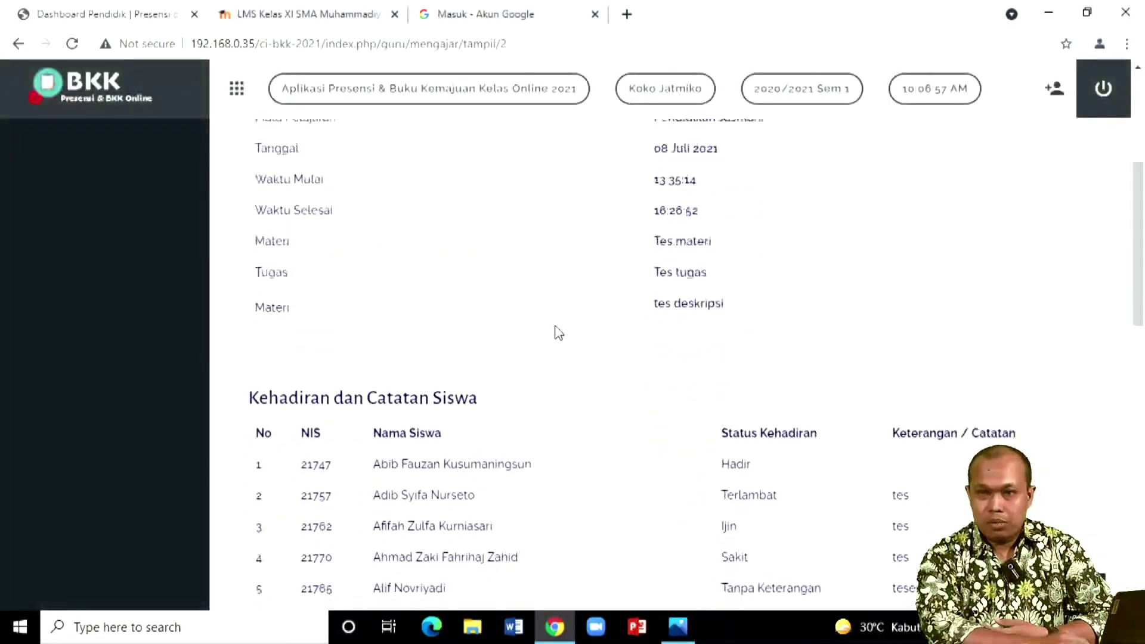
{"action": "scroll", "coordinate": [558, 331], "scroll_direction": "down", "scroll_amount": 12}
{"action": "scroll", "coordinate": [557, 331], "scroll_direction": "up", "scroll_amount": 10}
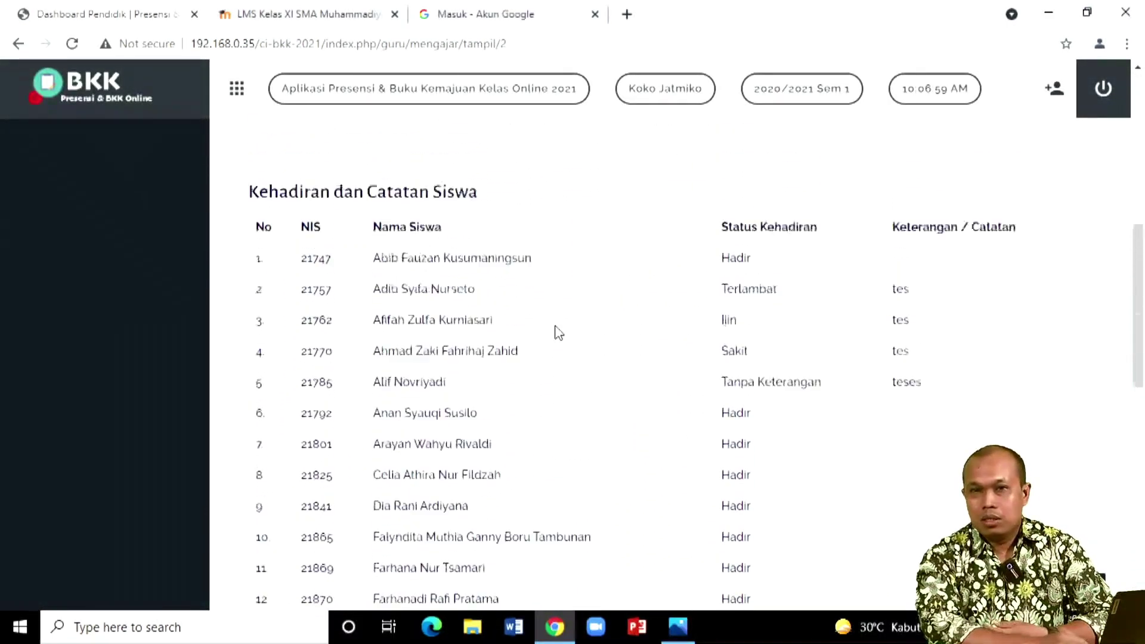
{"action": "scroll", "coordinate": [558, 331], "scroll_direction": "up", "scroll_amount": 7}
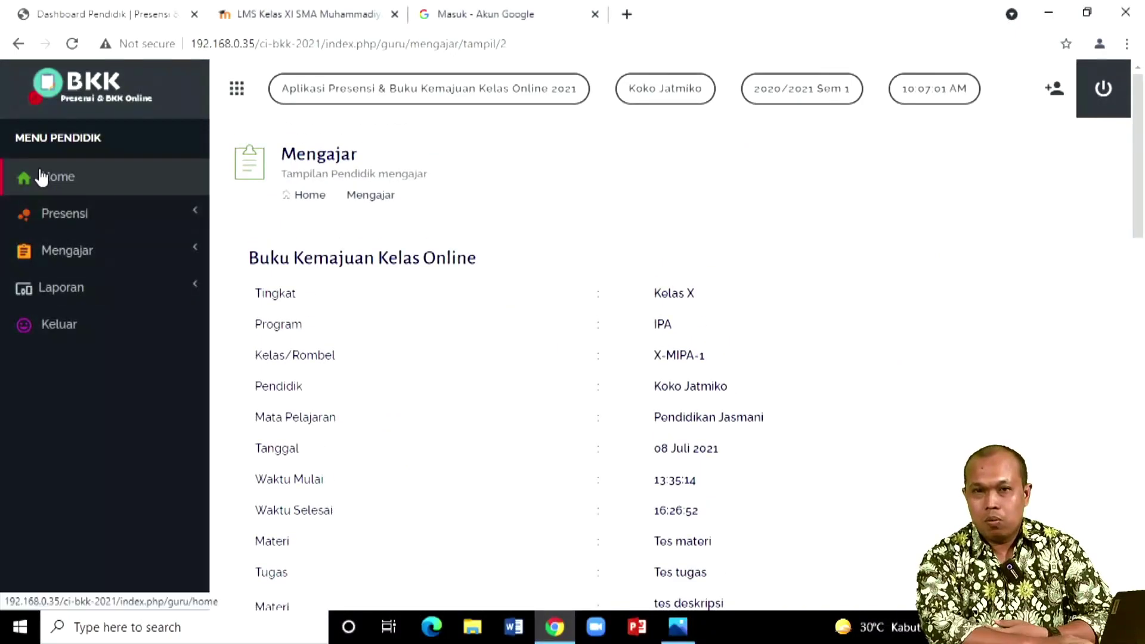
{"action": "left_click", "coordinate": [42, 176]}
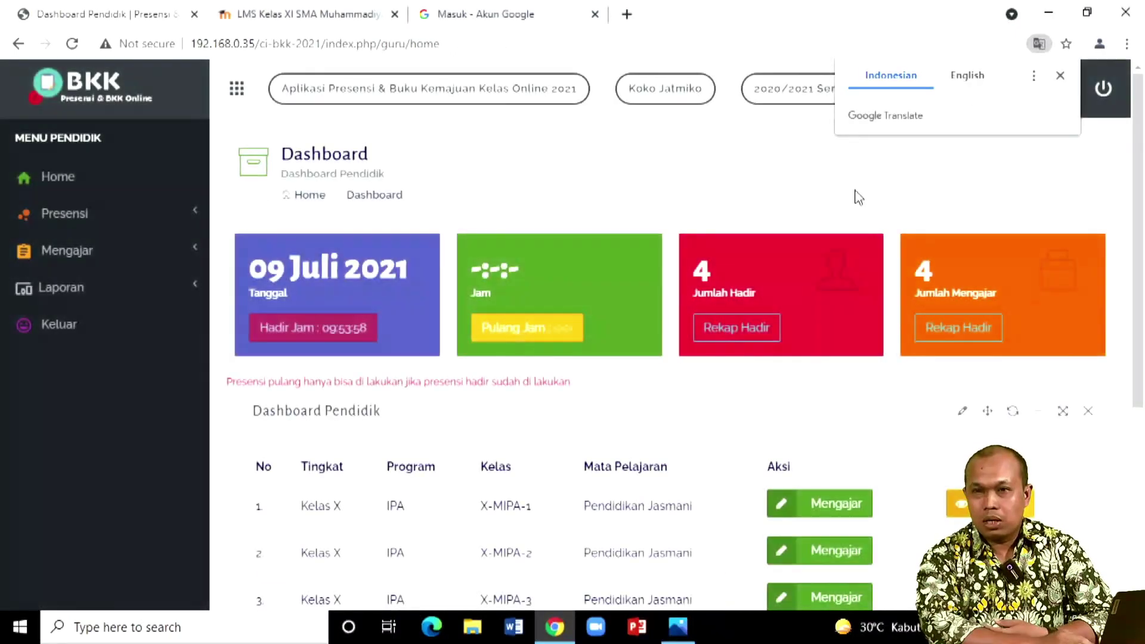
Save the Pulang departure at 10:07:01, log out of BKK, and show the BKK.png slide in Photos.
{"action": "left_click", "coordinate": [1061, 77]}
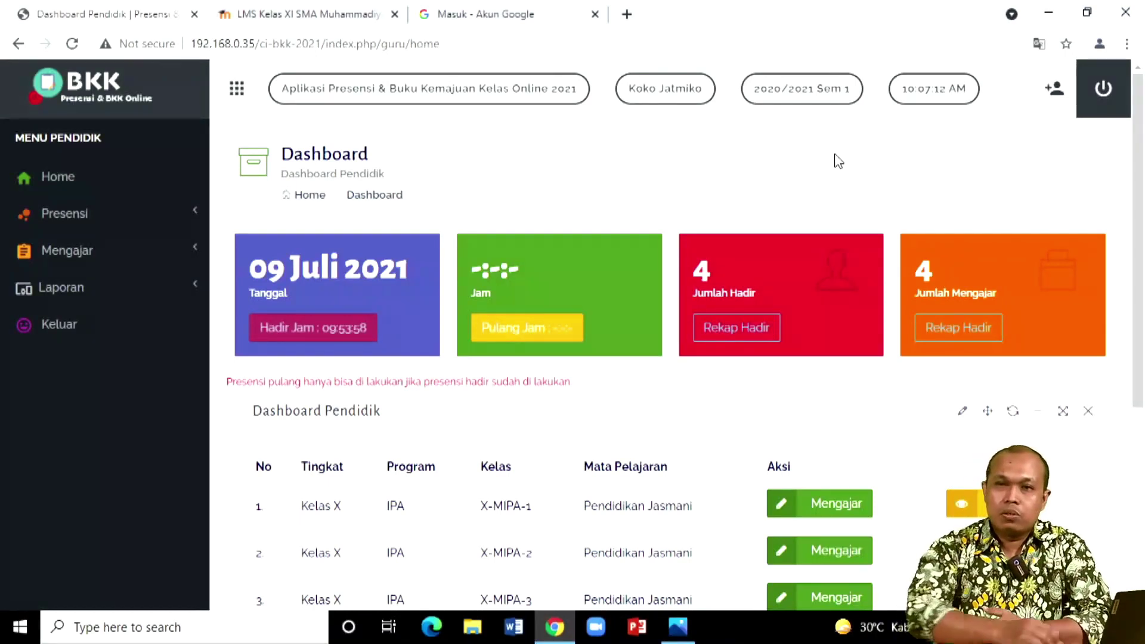
{"action": "left_click", "coordinate": [531, 335]}
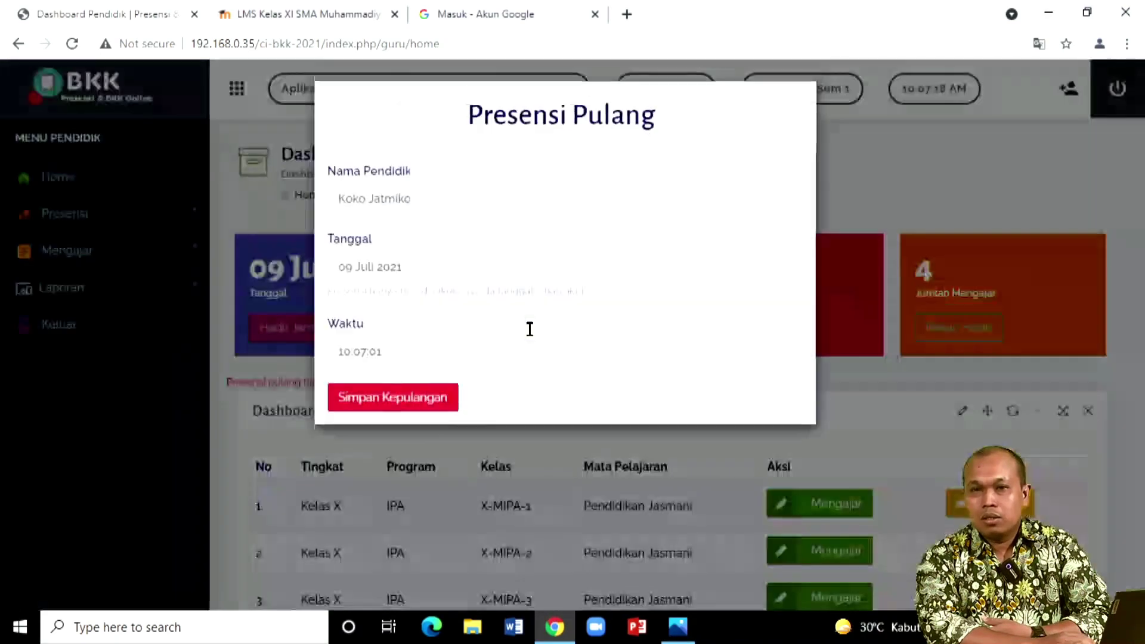
{"action": "left_click", "coordinate": [397, 411]}
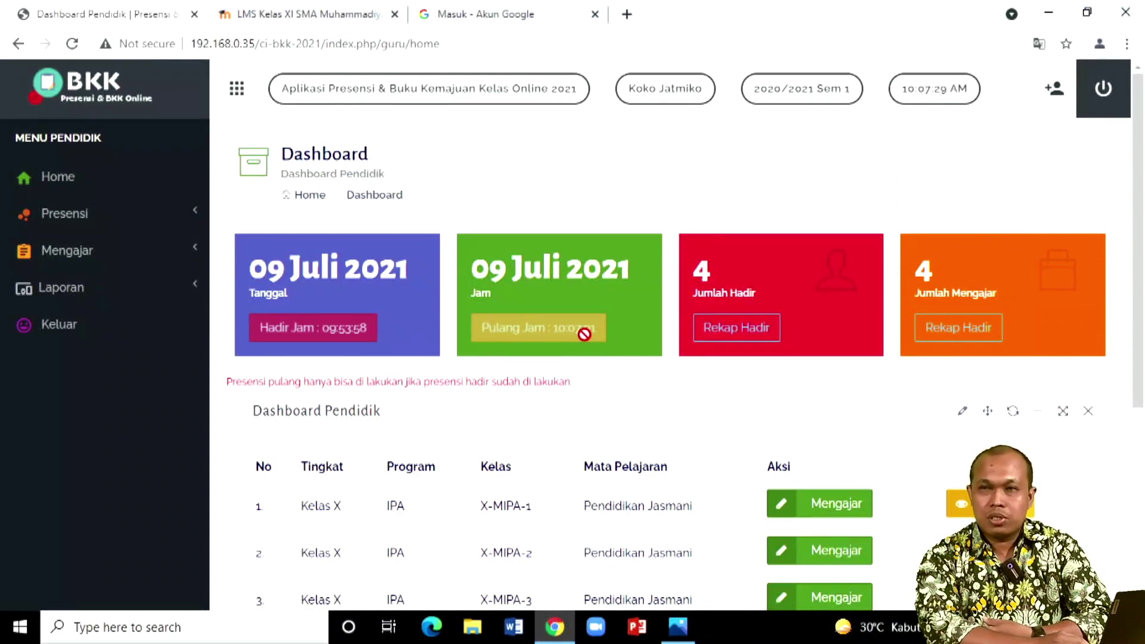
{"action": "left_click", "coordinate": [1104, 89]}
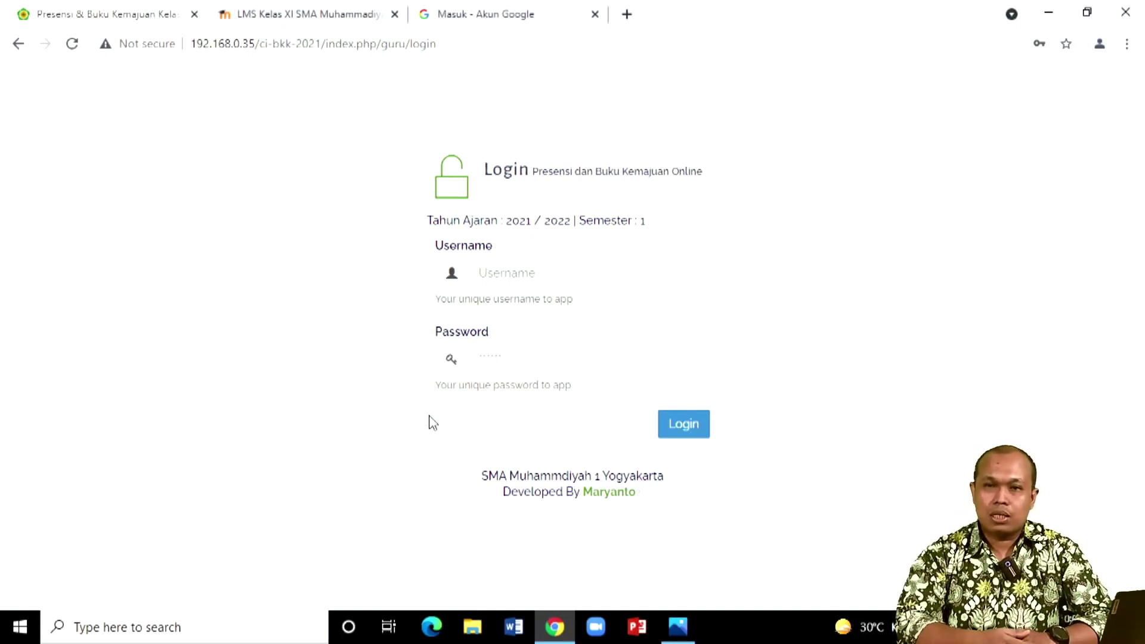
{"action": "left_click", "coordinate": [680, 637]}
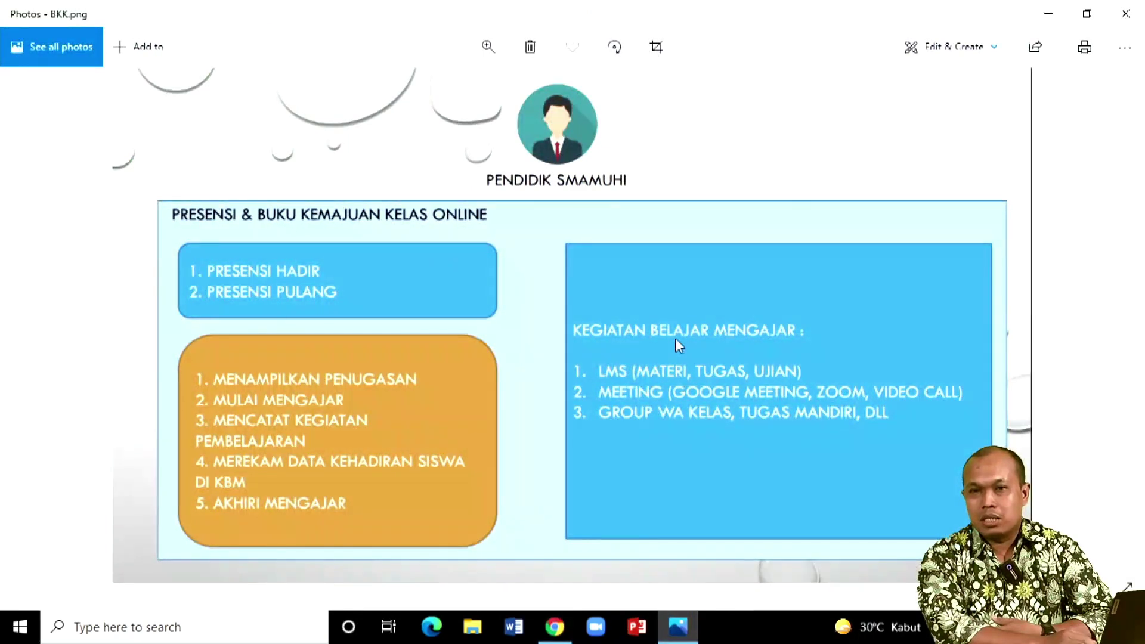